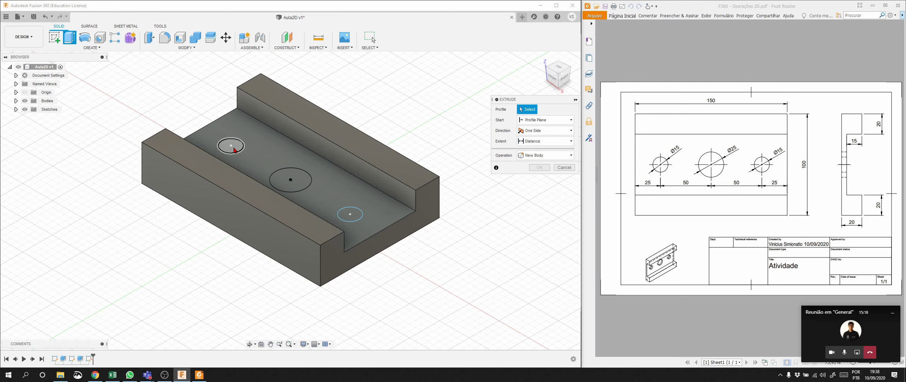
Extrude the three circles on the channel floor by -15 mm to cut the holes into the body.
click(234, 150)
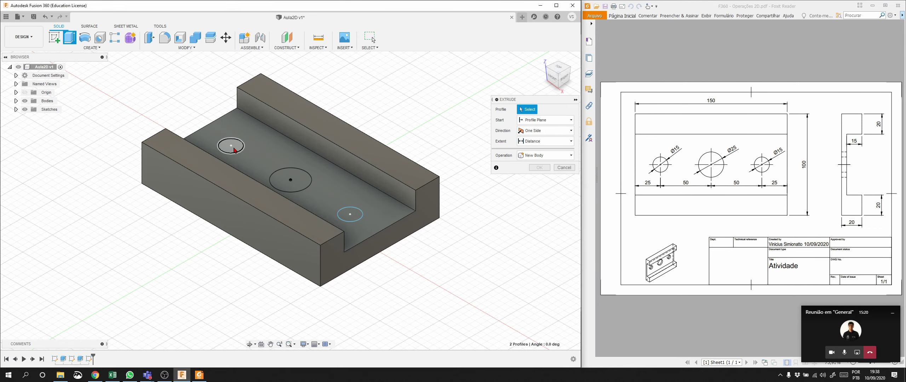
click(298, 179)
click(352, 215)
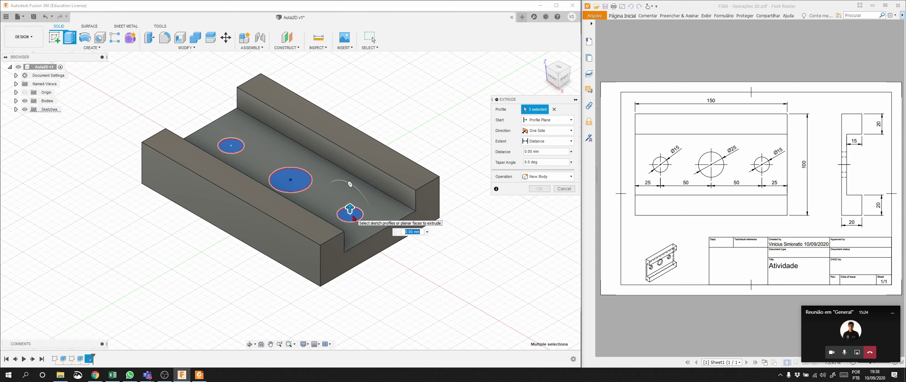
text(-15)
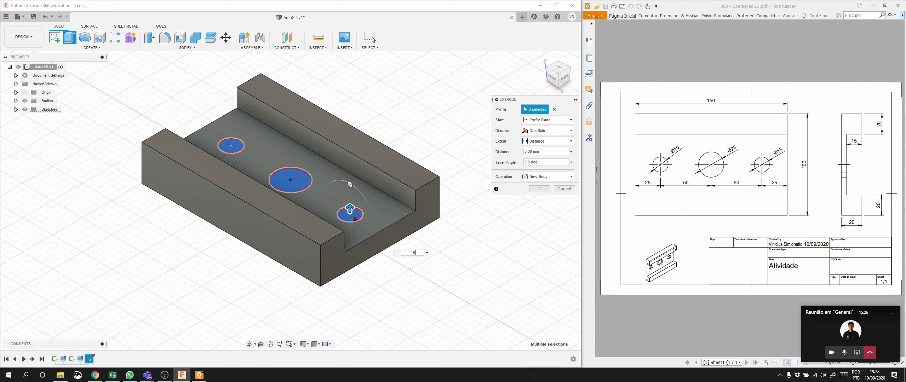
key(Return)
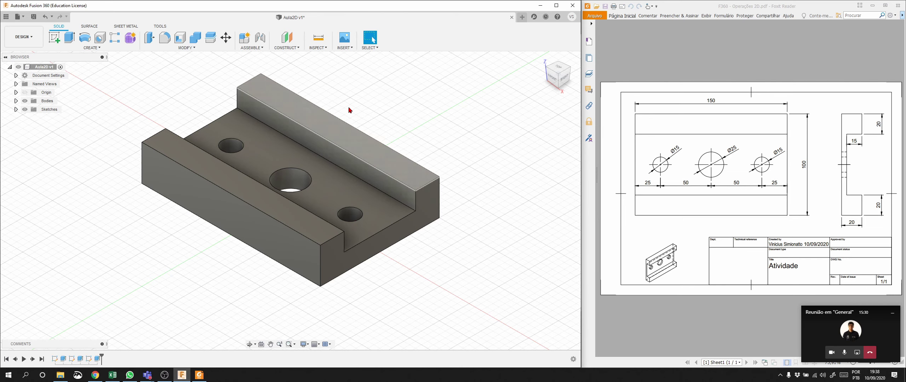
Edit the first extrusion, which forms the base plate, and set its distance to 5 mm.
mouse_move(555, 77)
mouse_down()
mouse_move(553, 105)
mouse_move(541, 73)
mouse_up()
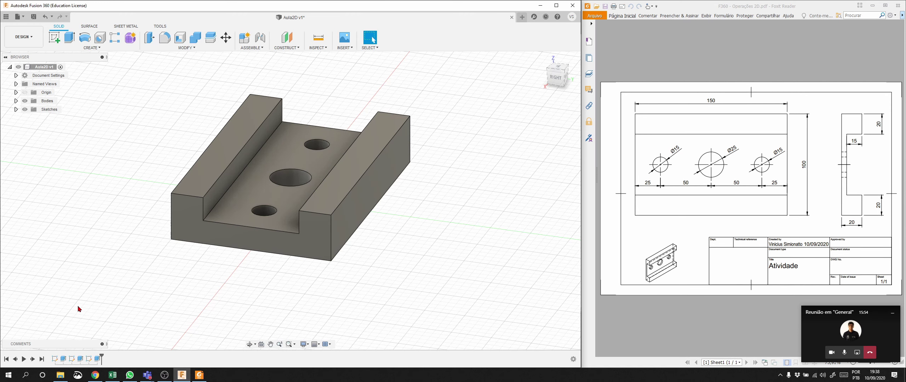
click(63, 359)
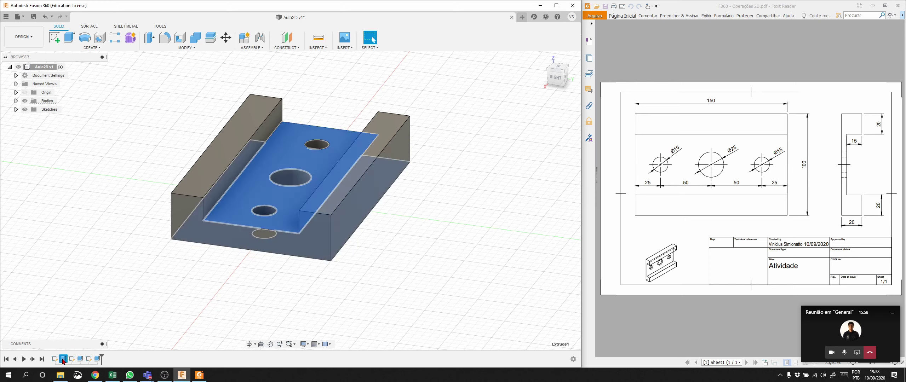
right_click(64, 360)
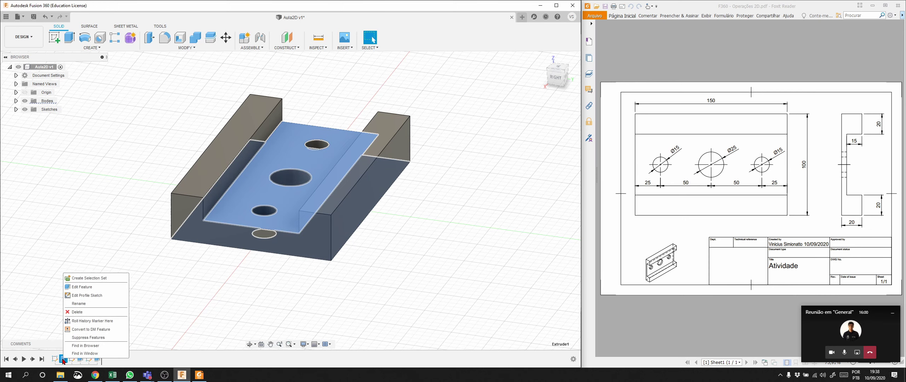
click(82, 287)
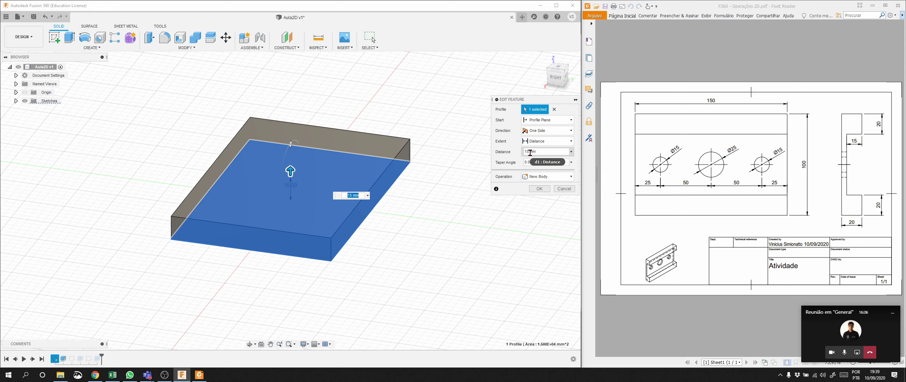
double_click(529, 152)
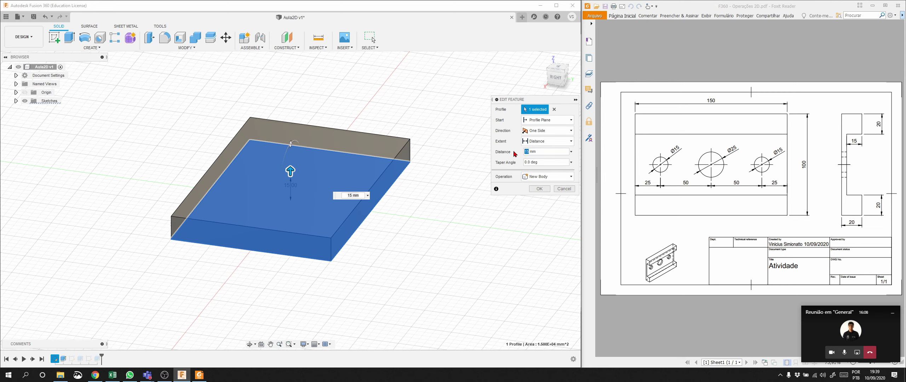
text(5)
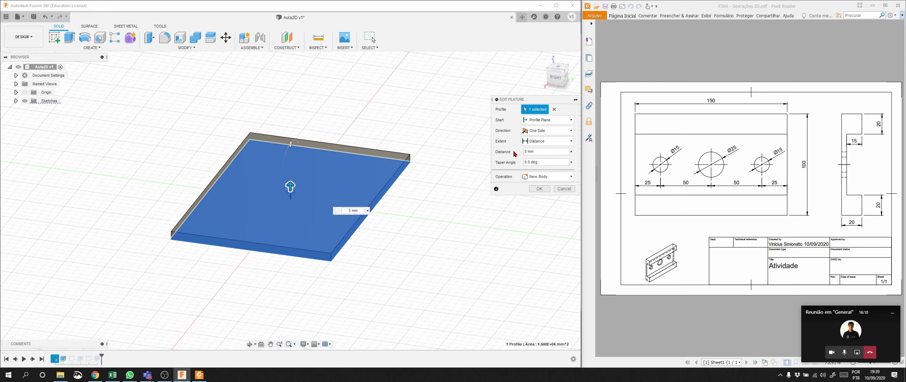
click(540, 189)
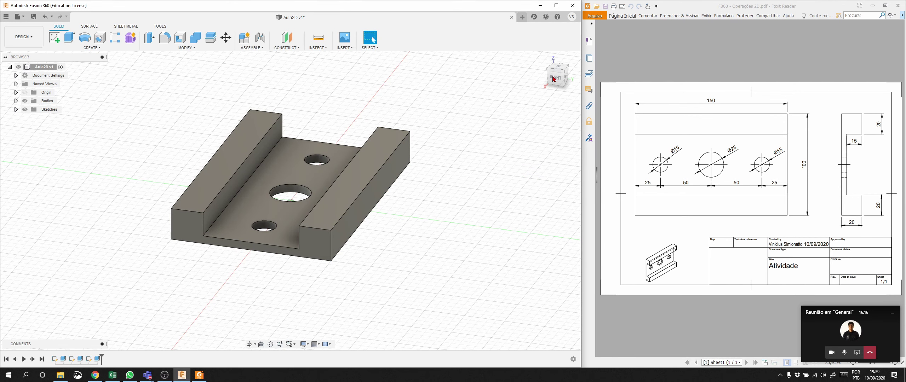
Reopen the base plate's extrusion to review its distance, and close it without changing any value.
mouse_move(554, 78)
mouse_down()
mouse_move(567, 125)
mouse_move(564, 89)
mouse_up()
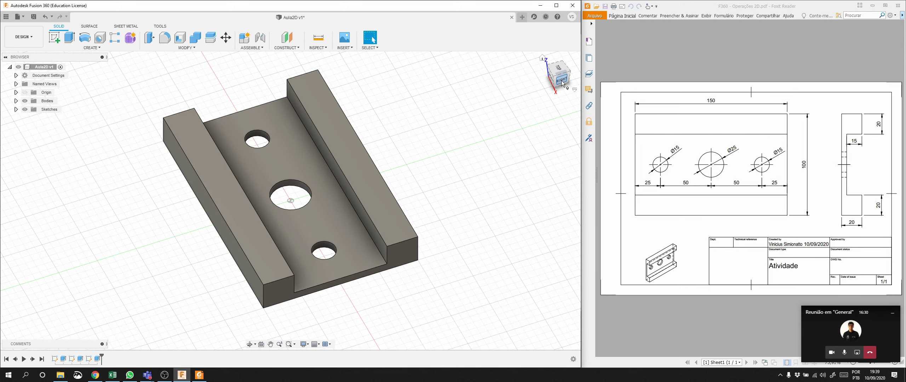
drag(563, 83, 548, 122)
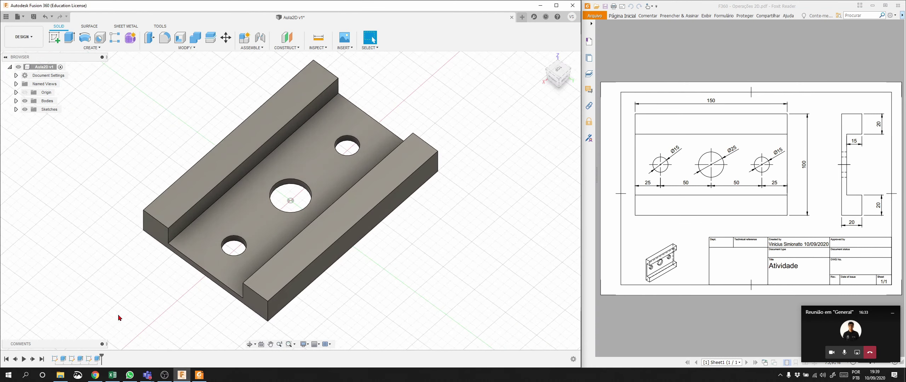
right_click(63, 358)
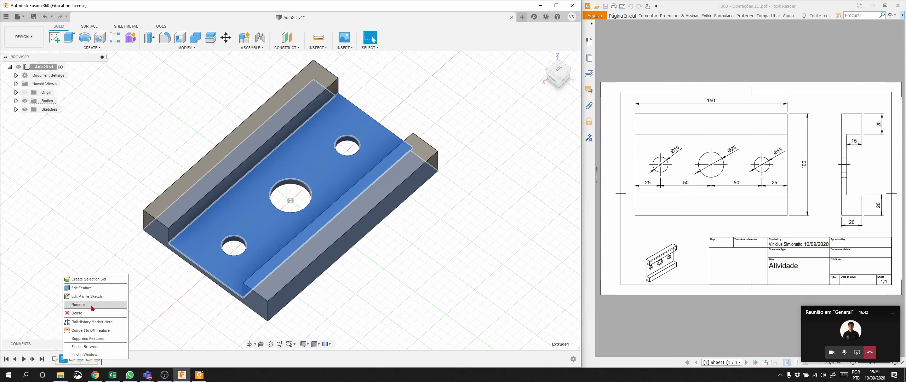
click(99, 292)
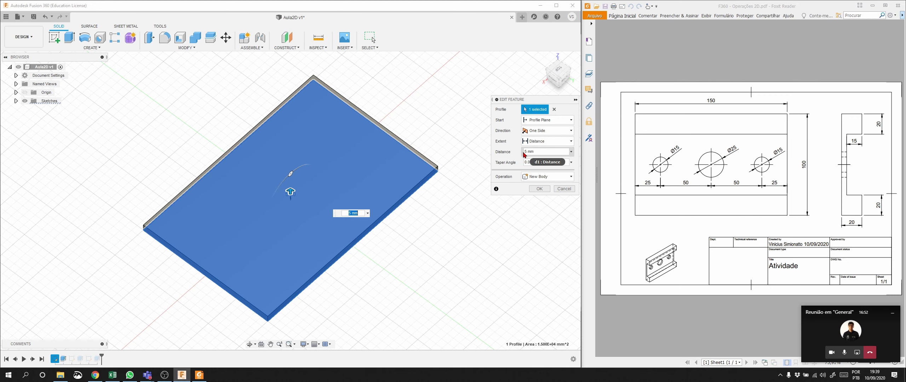
click(538, 191)
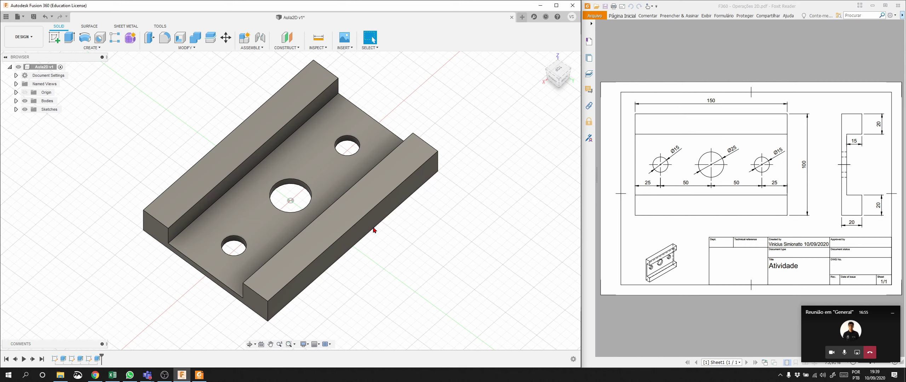
mouse_move(557, 78)
mouse_down()
mouse_move(566, 58)
mouse_move(541, 72)
mouse_move(568, 74)
mouse_up()
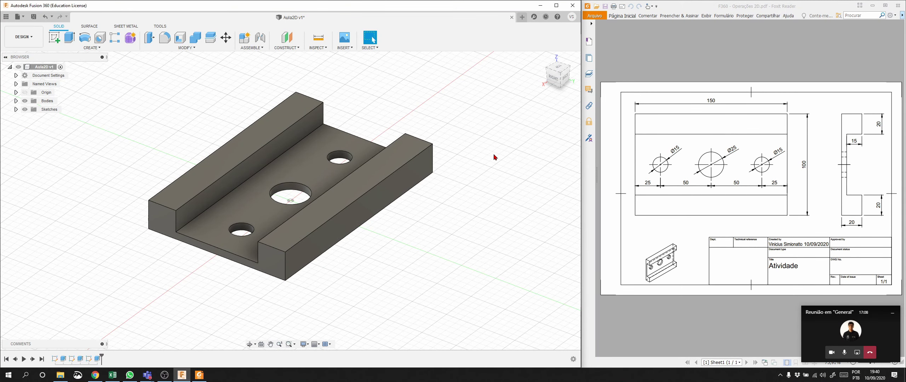
right_click(64, 360)
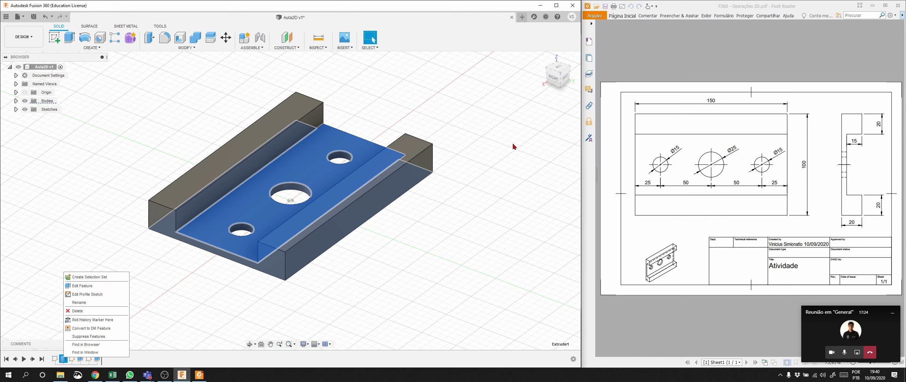
key(Escape)
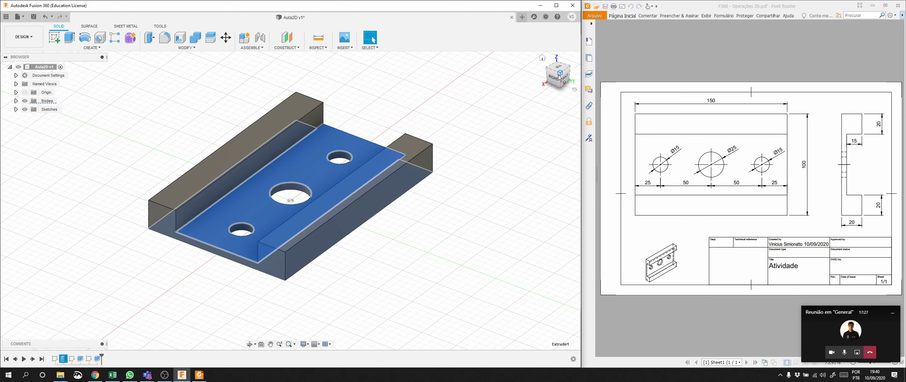
mouse_move(557, 81)
shift+middle_down()
mouse_move(527, 87)
mouse_move(549, 90)
shift+middle_up()
click(483, 206)
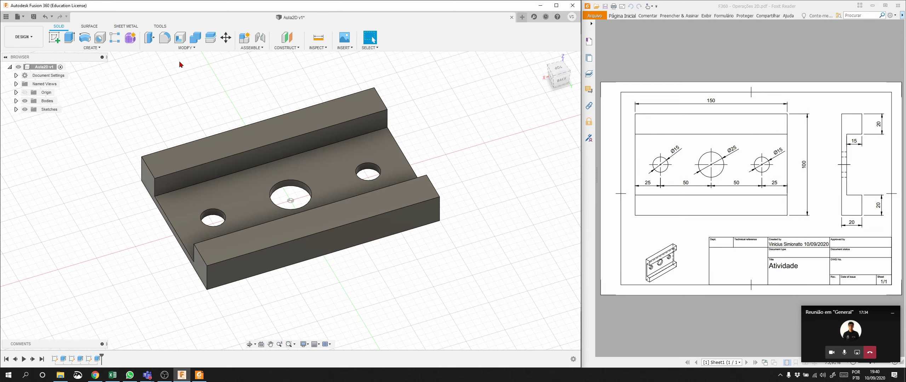
Switch to the Manufacture workspace and start a new milling setup for the part.
click(23, 37)
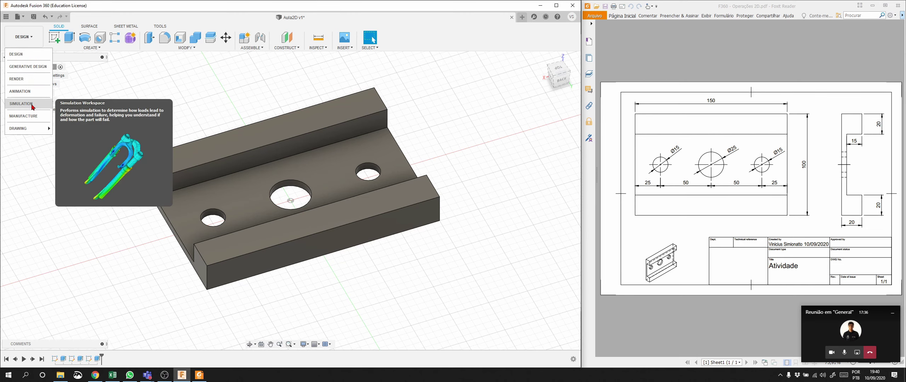
click(23, 116)
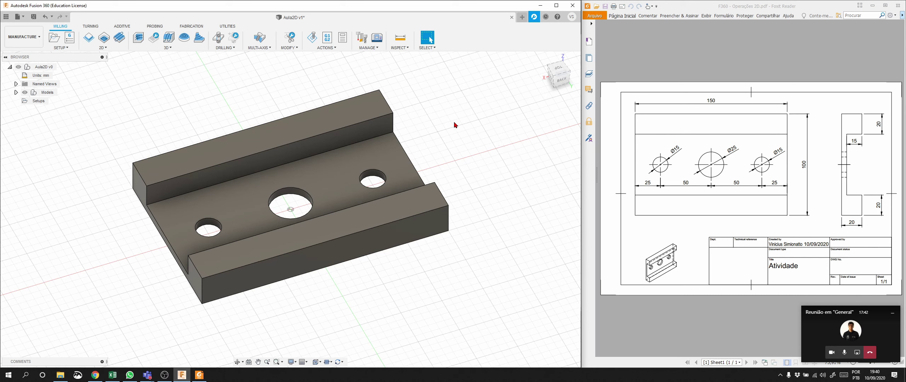
click(68, 49)
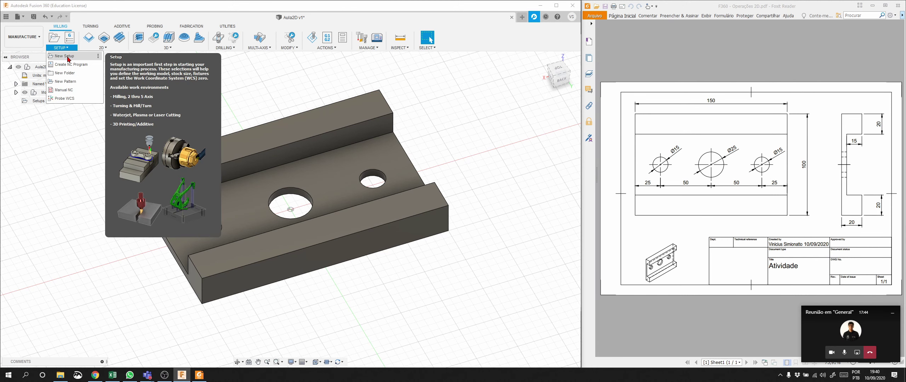
click(64, 56)
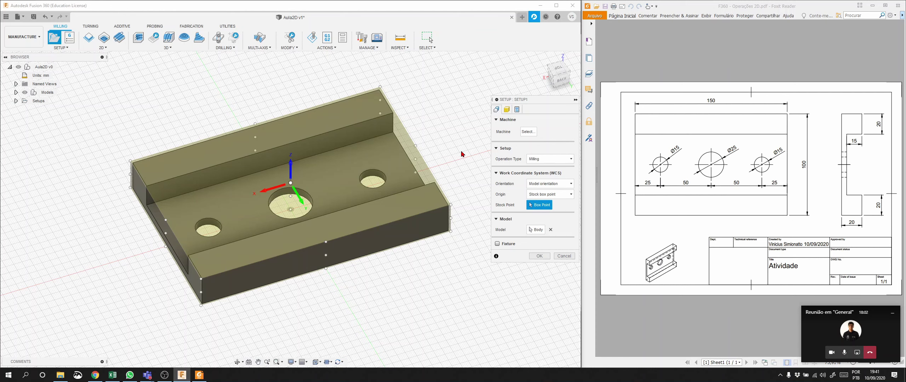
Define the setup's stock with the From solid mode, using the part's body as the stock solid.
click(507, 109)
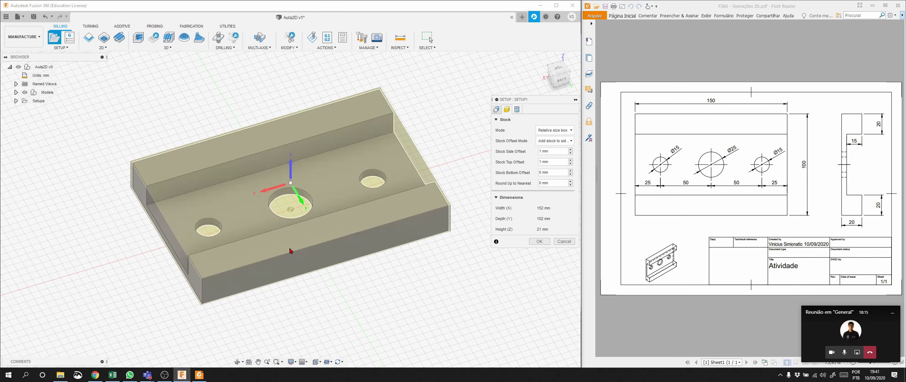
click(555, 73)
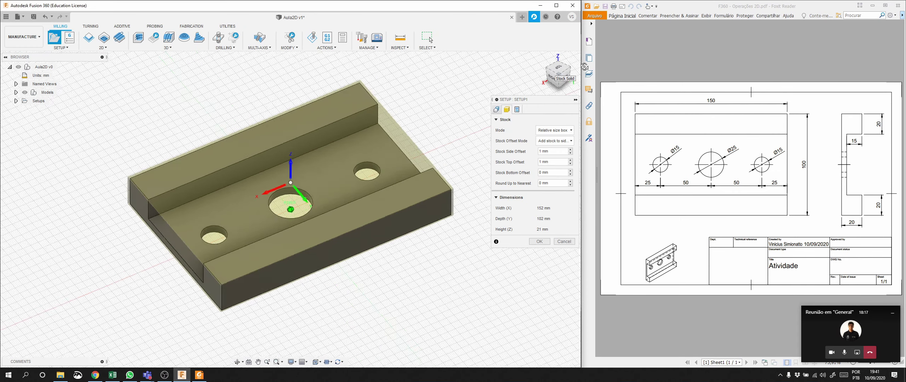
drag(555, 70, 555, 61)
scroll(291, 226, down, 3)
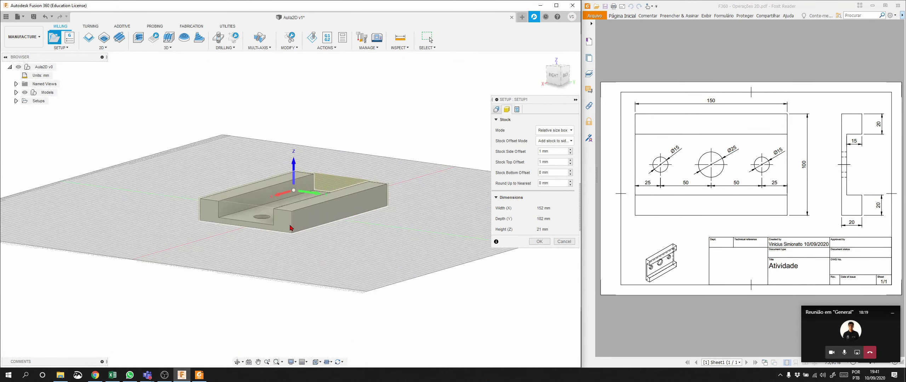
scroll(290, 225, up, 1)
scroll(291, 228, up, 5)
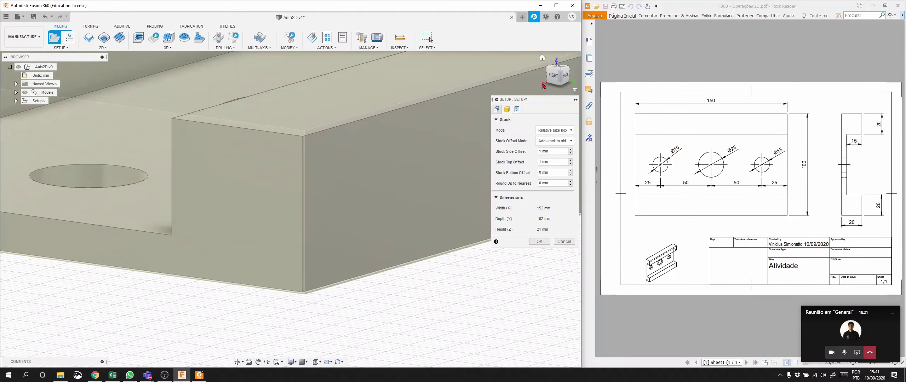
drag(557, 75, 579, 77)
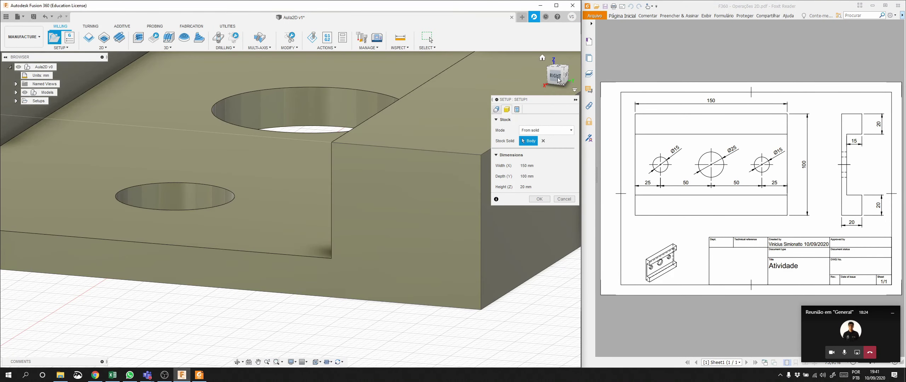
Examine the stock body from the right side and at an angle, and review the setup's coordinate system and stock settings.
click(558, 78)
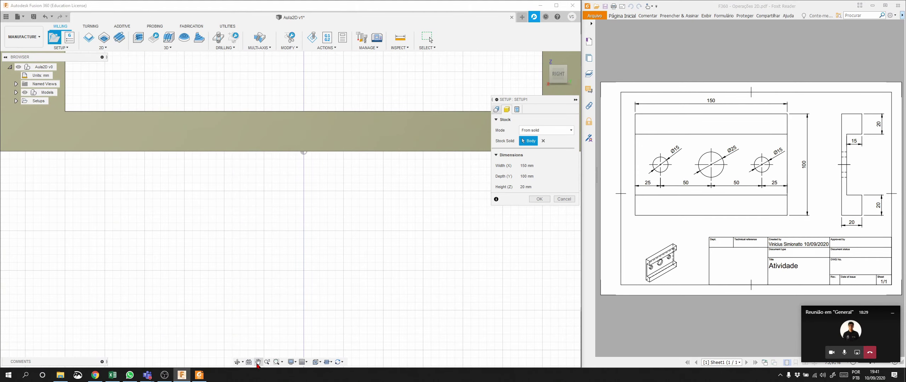
click(257, 363)
drag(377, 166, 75, 307)
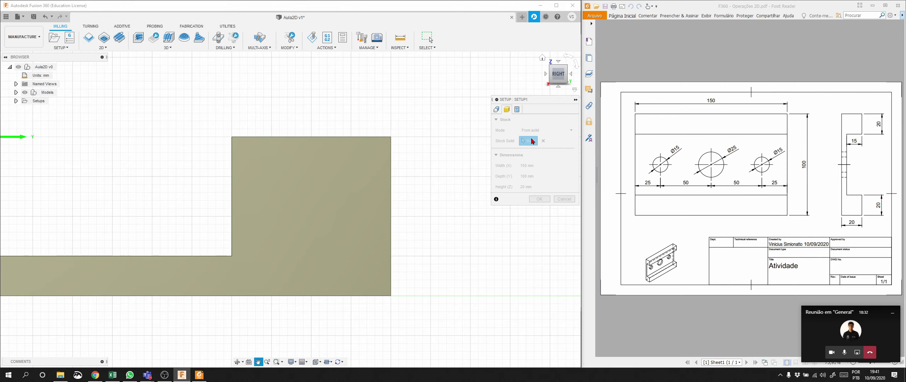
drag(558, 74, 495, 124)
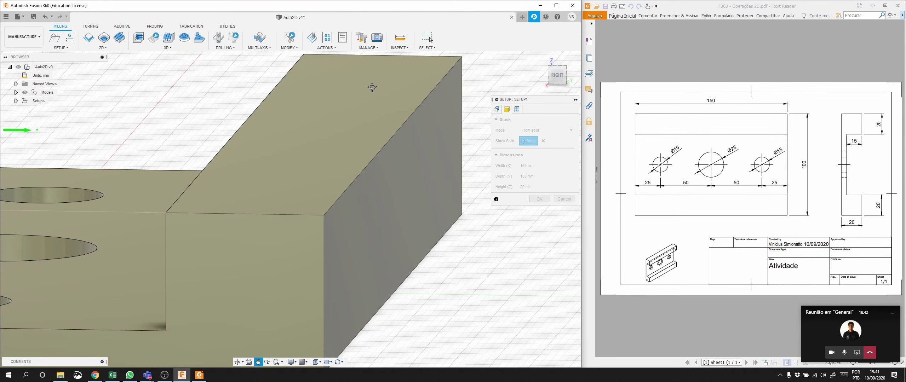
key(Escape)
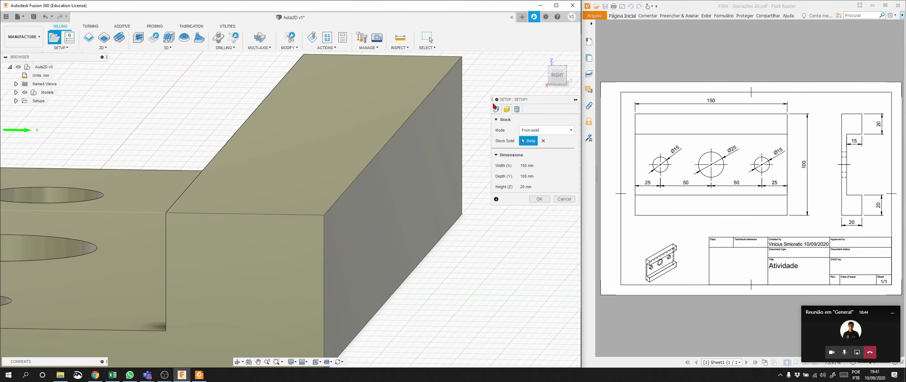
click(496, 110)
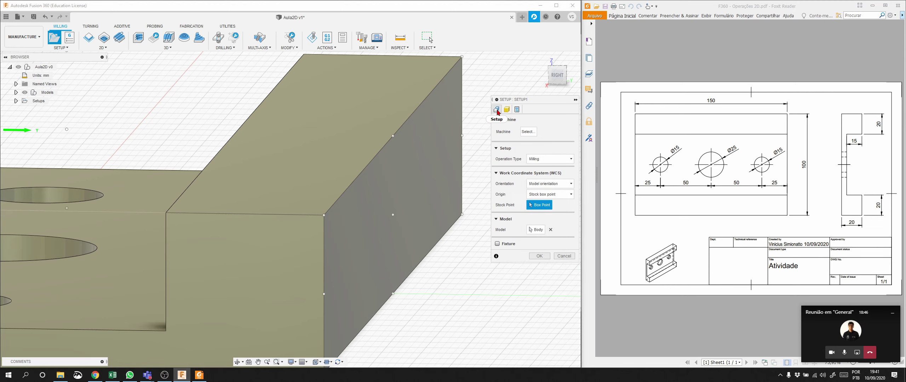
click(506, 109)
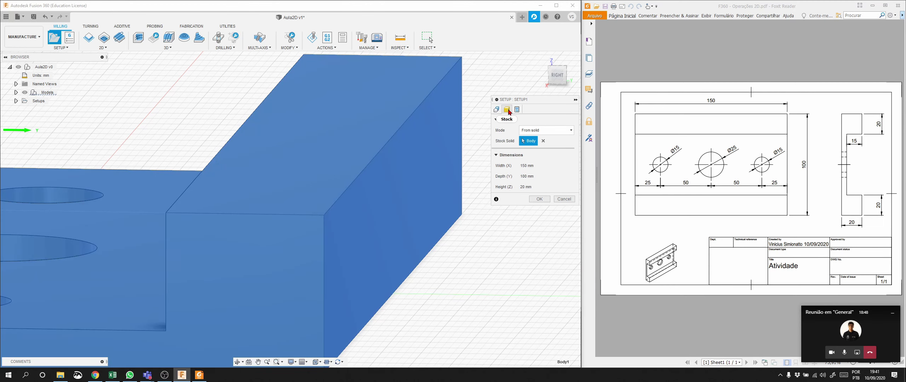
Switch the stock mode to Relative size box and examine the stock allowance around the part from the right and back.
click(568, 132)
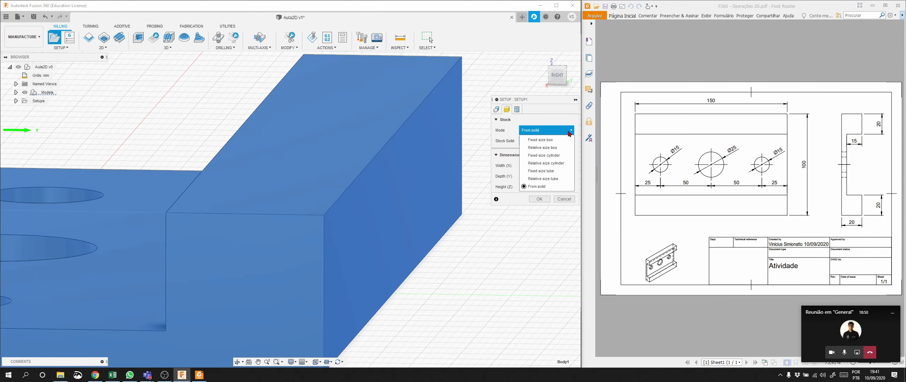
click(555, 147)
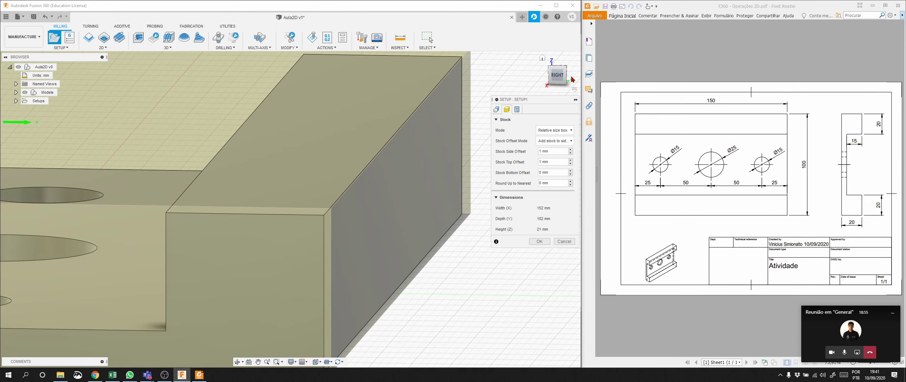
click(554, 75)
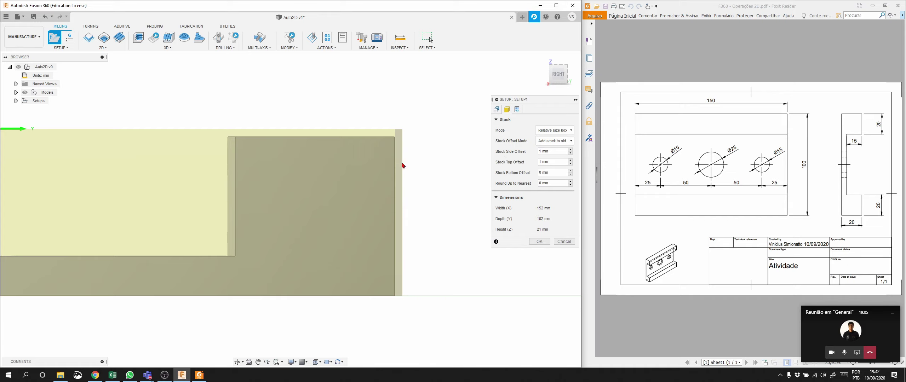
drag(561, 77, 543, 77)
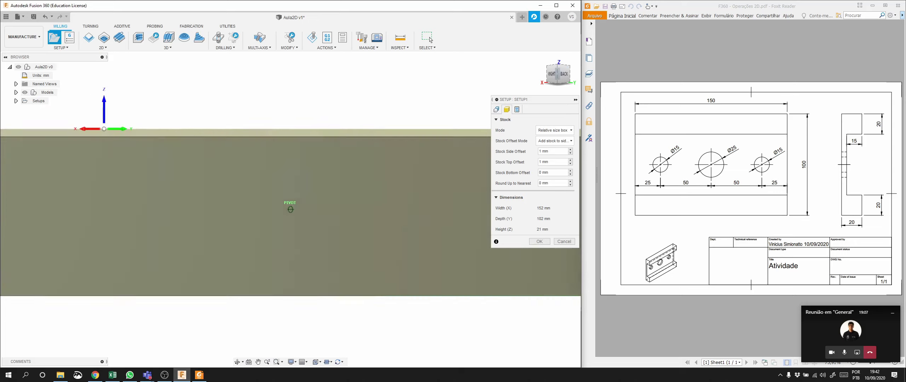
click(564, 73)
scroll(336, 194, up, 2)
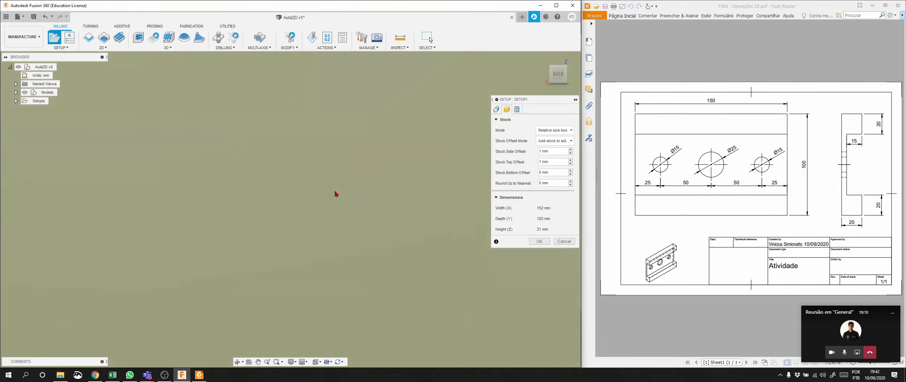
scroll(338, 193, down, 5)
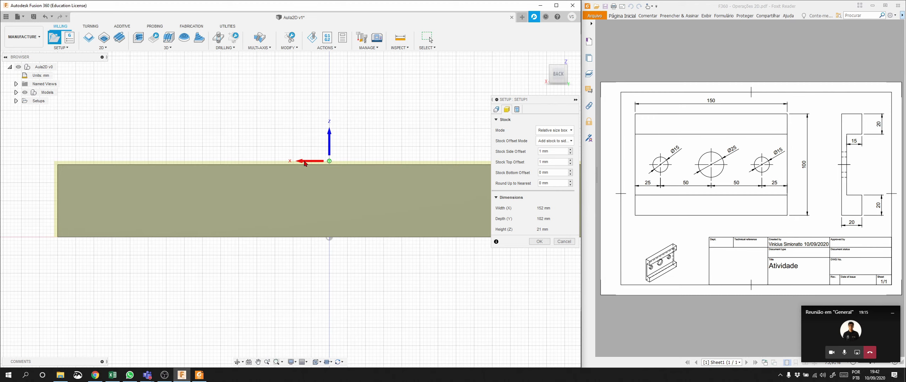
Set the stock side offset to 0 mm in Relative size box mode, and review the top offset, bottom offset and rounding values.
drag(562, 72, 563, 100)
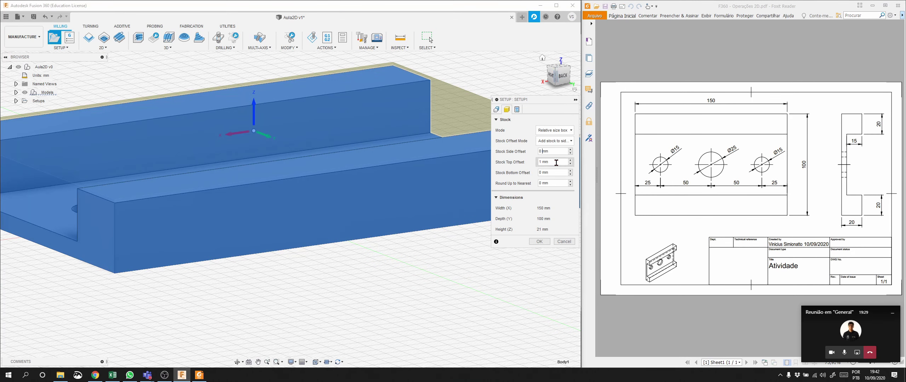
click(401, 152)
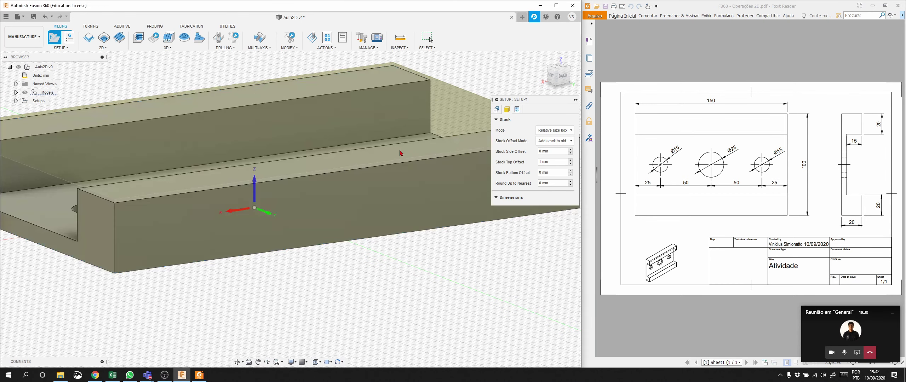
click(551, 74)
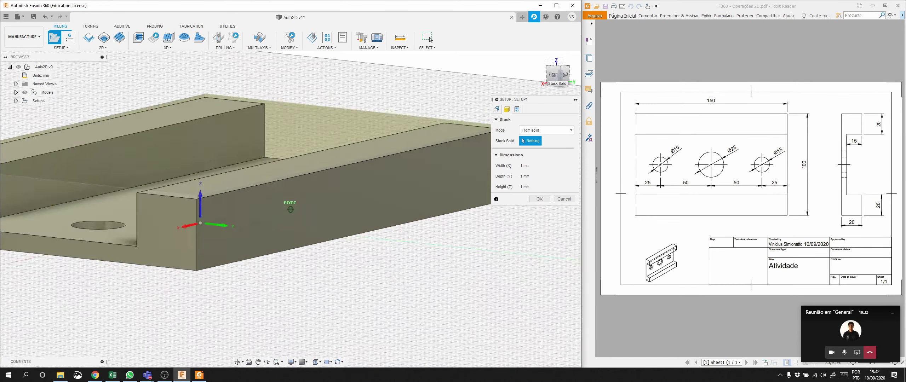
mouse_move(276, 210)
shift+middle_down()
mouse_move(287, 220)
mouse_move(292, 203)
mouse_move(339, 207)
mouse_move(228, 221)
shift+middle_up()
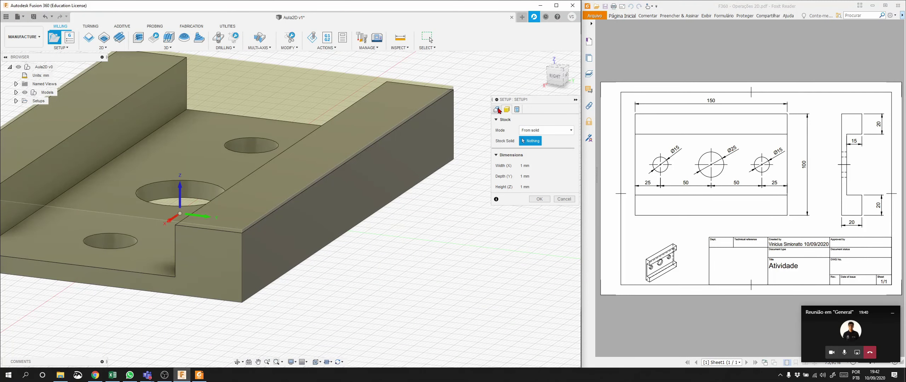
click(549, 130)
click(545, 148)
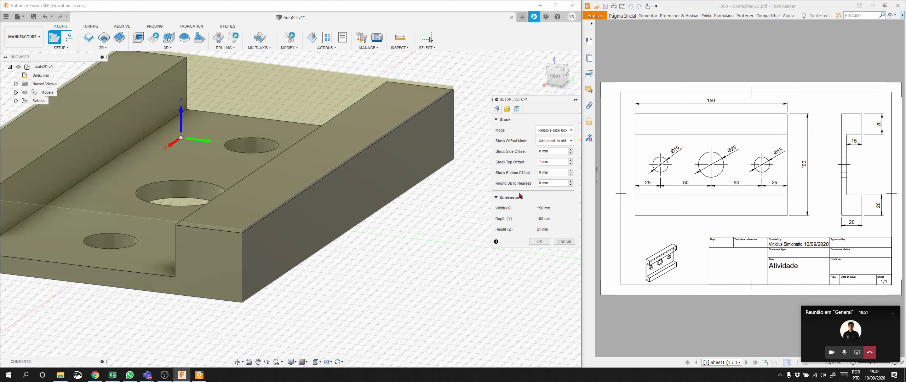
click(541, 182)
click(541, 172)
click(541, 163)
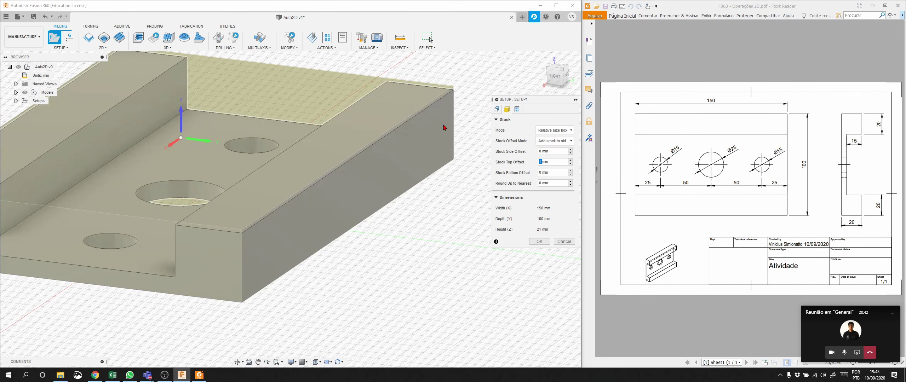
Place the work coordinate system origin on the stock box point at the plate's upper front-left corner.
click(496, 111)
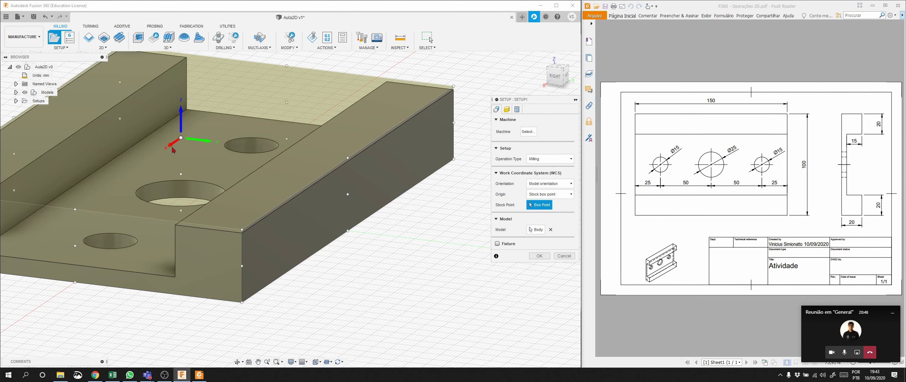
scroll(227, 149, up, 3)
scroll(241, 148, down, 6)
scroll(254, 148, up, 1)
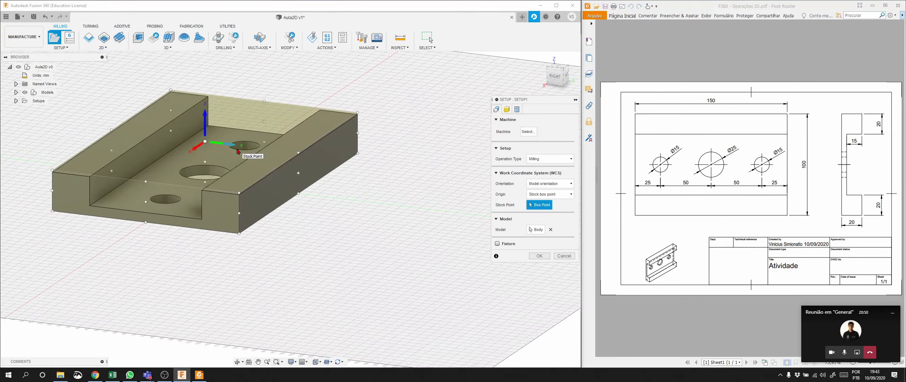
mouse_move(562, 78)
mouse_down()
mouse_move(603, 90)
mouse_move(614, 77)
mouse_up()
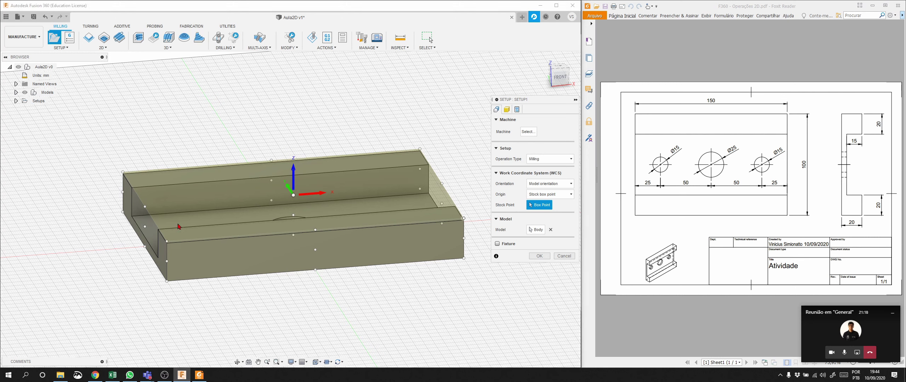
click(167, 241)
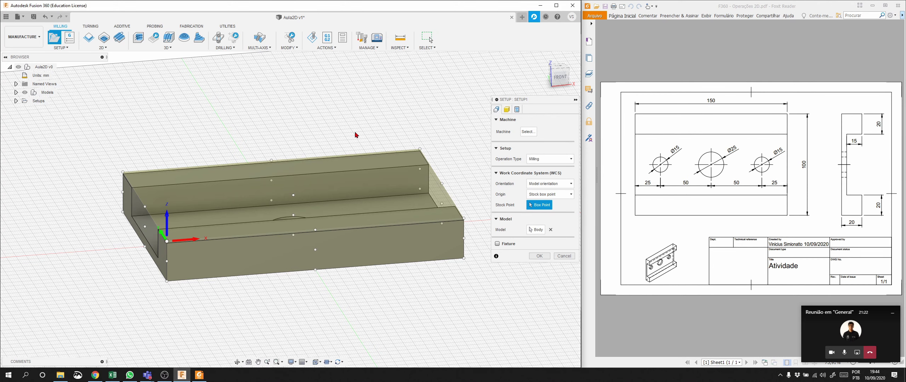
Examine the corner origin and its axis directions on the stock from above and at an angle.
mouse_move(563, 76)
mouse_down()
mouse_move(511, 116)
mouse_move(543, 111)
mouse_up()
scroll(321, 160, up, 4)
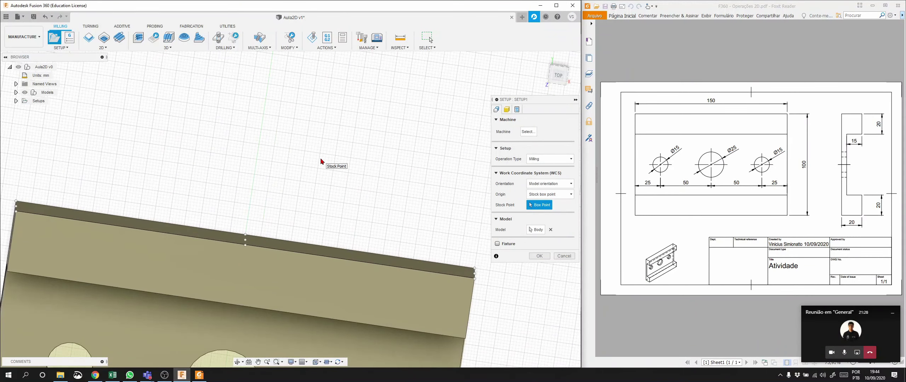
scroll(320, 160, down, 4)
scroll(355, 156, down, 3)
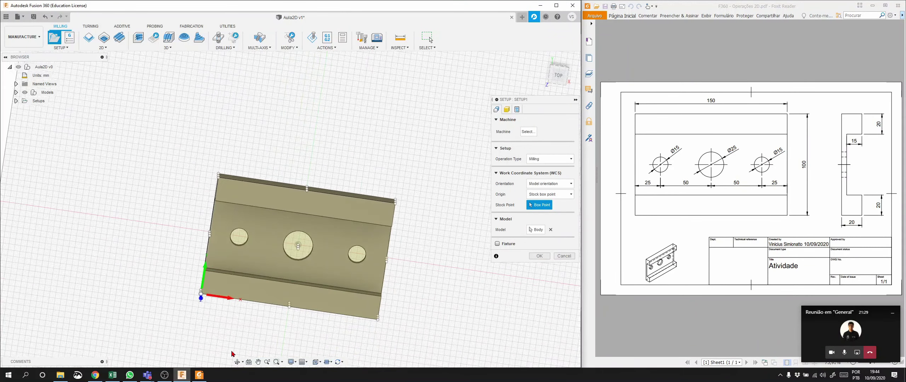
click(258, 362)
drag(308, 282, 329, 232)
shift+middle_drag(329, 232, 291, 210)
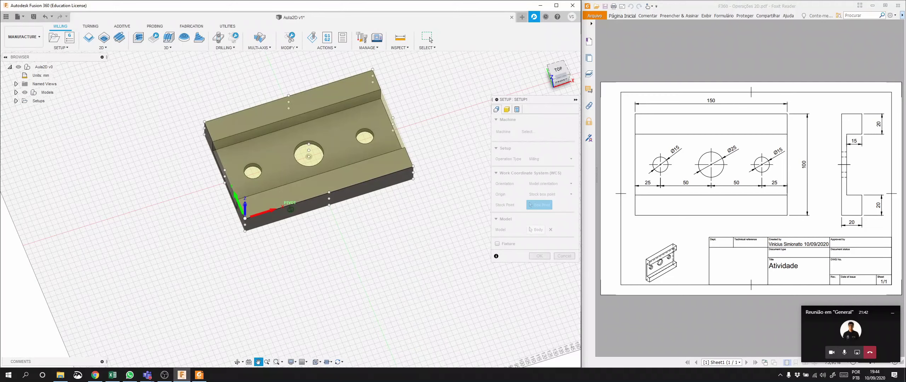
drag(567, 76, 559, 77)
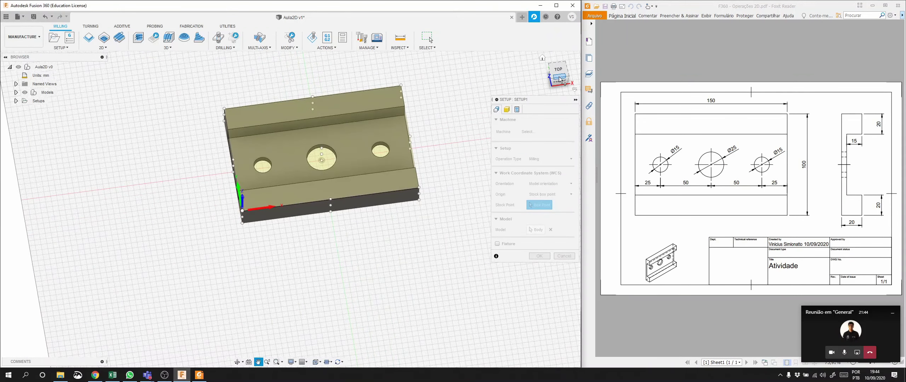
key(Escape)
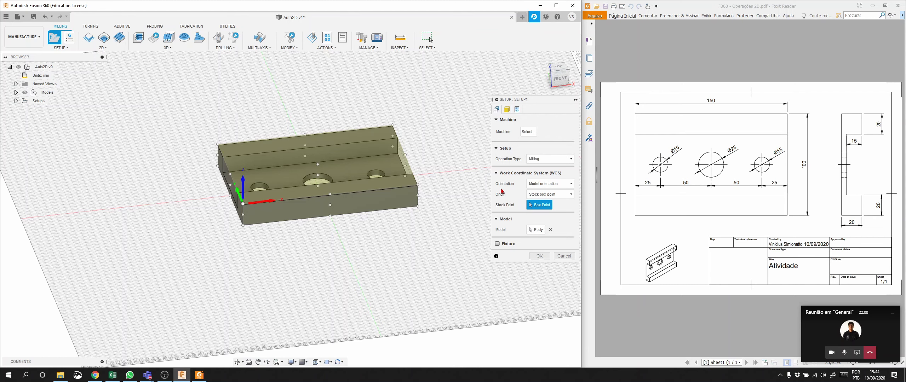
Review the work coordinate system's orientation choices, keep Model orientation, and confirm the milling setup.
click(571, 183)
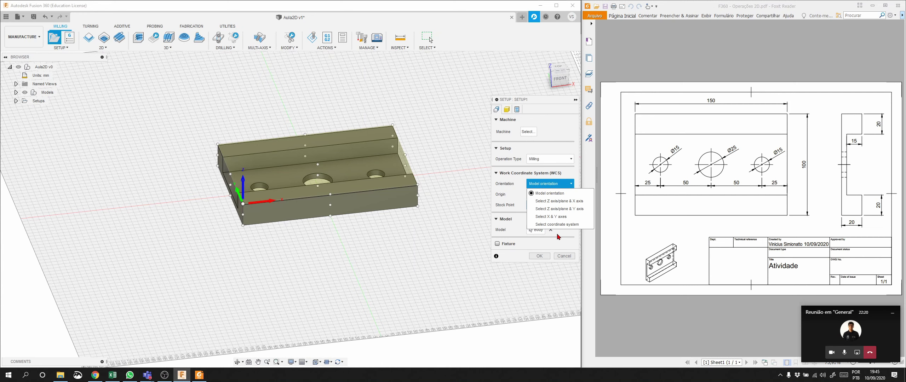
click(572, 184)
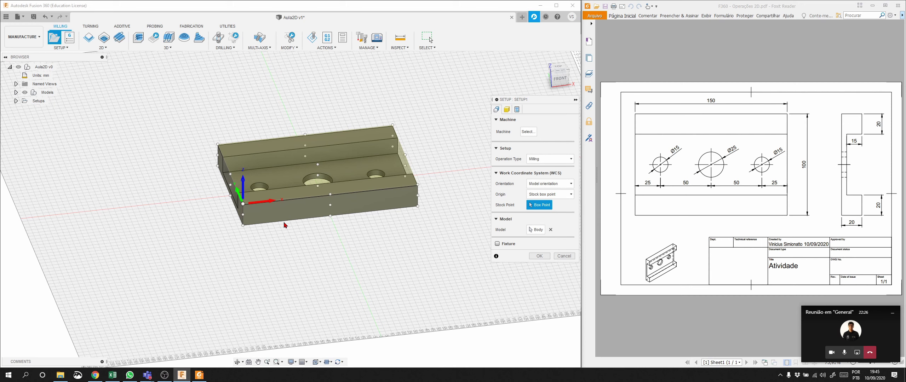
click(399, 134)
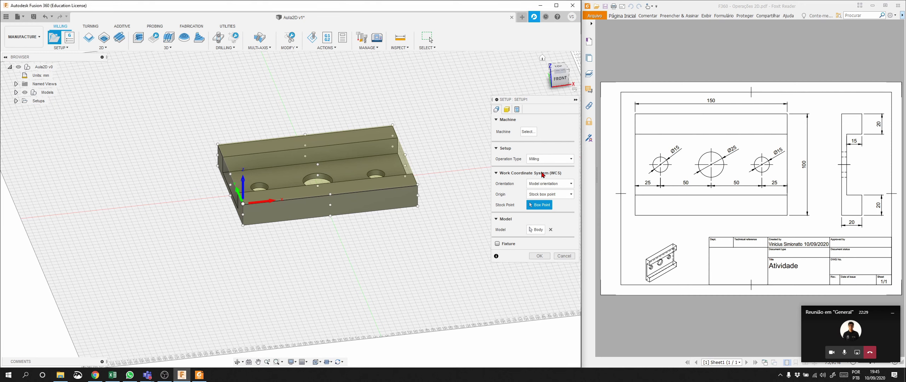
drag(560, 71, 570, 68)
click(539, 256)
click(556, 6)
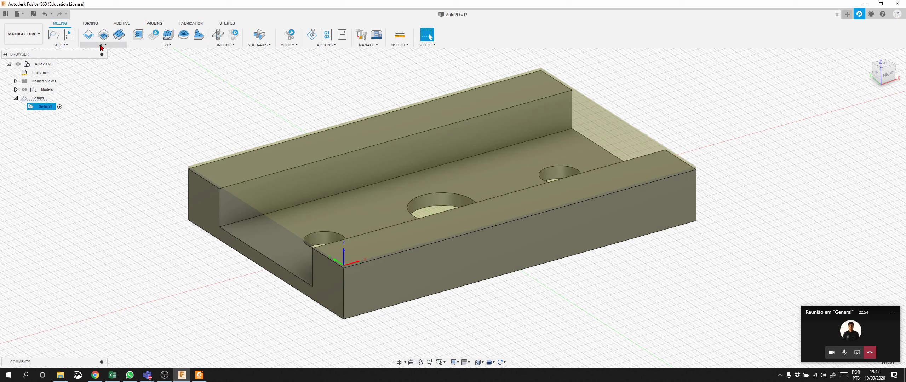
click(116, 46)
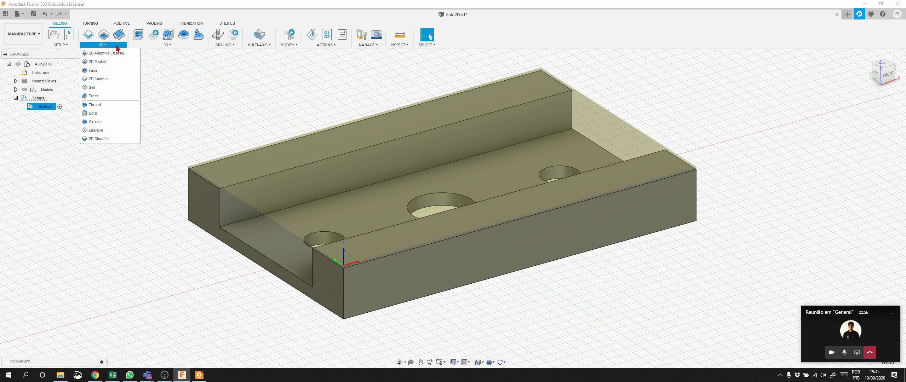
click(104, 71)
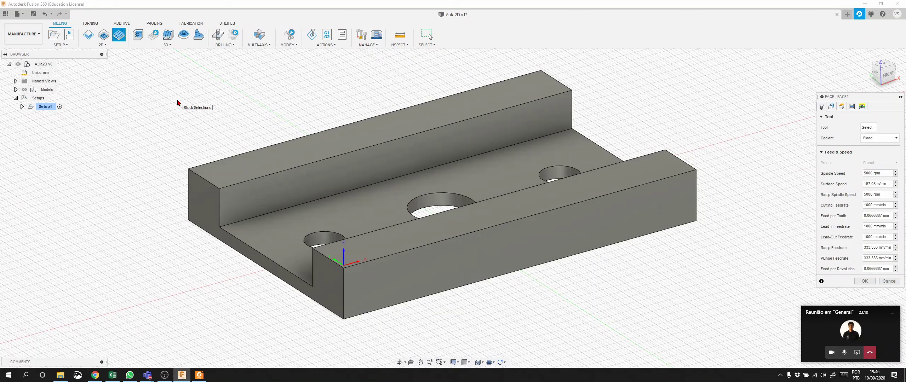
click(867, 132)
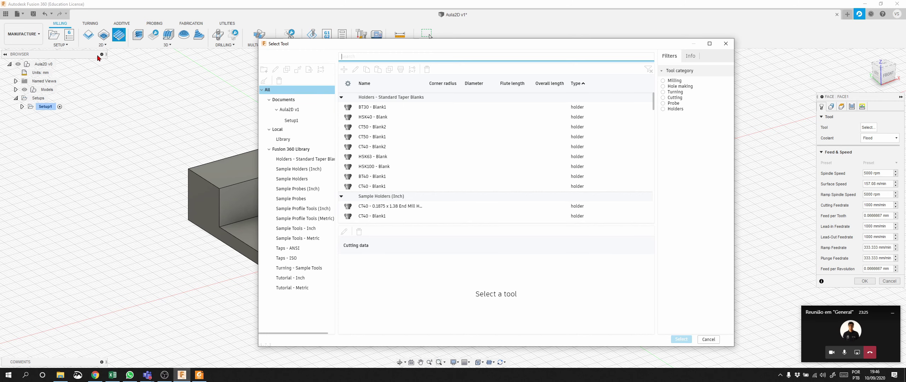
click(709, 339)
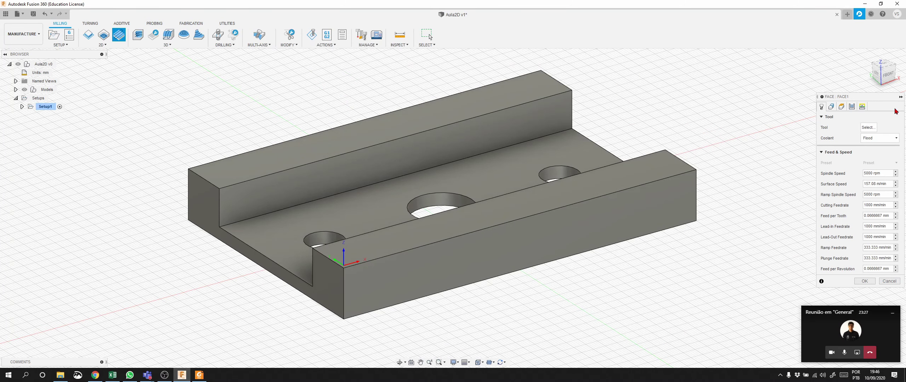
click(890, 281)
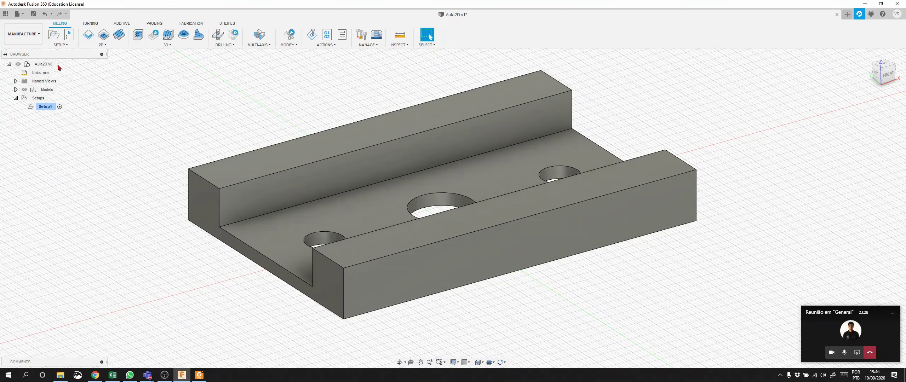
click(63, 45)
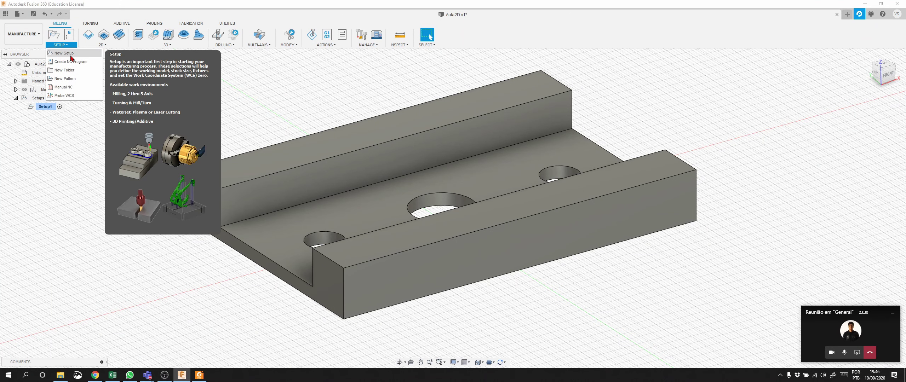
click(62, 45)
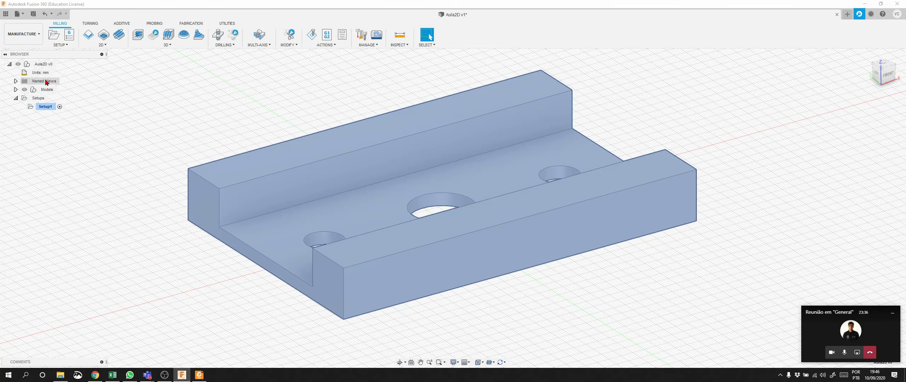
click(36, 100)
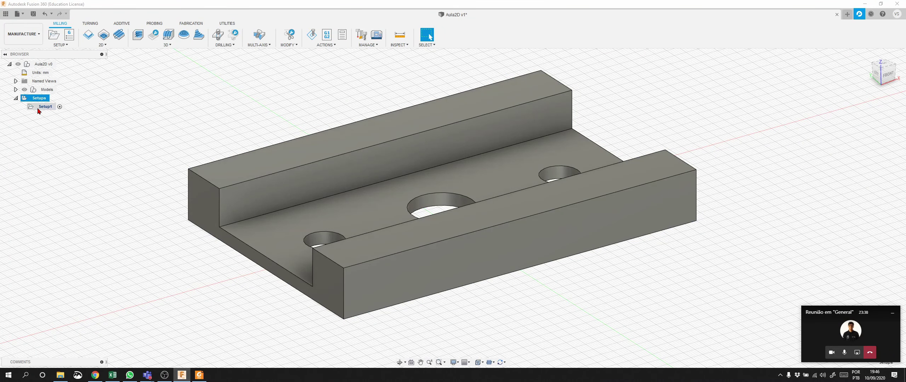
Edit the existing milling setup to assign the Autodesk Generic 3-axis machine, and confirm it.
click(44, 107)
right_click(48, 107)
click(58, 113)
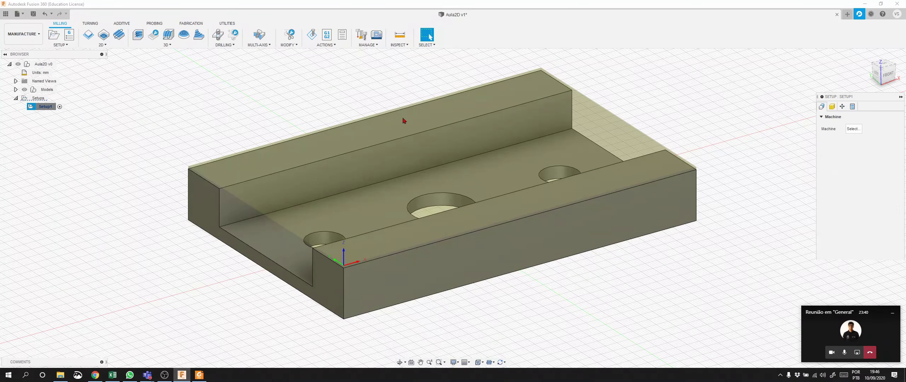
click(860, 130)
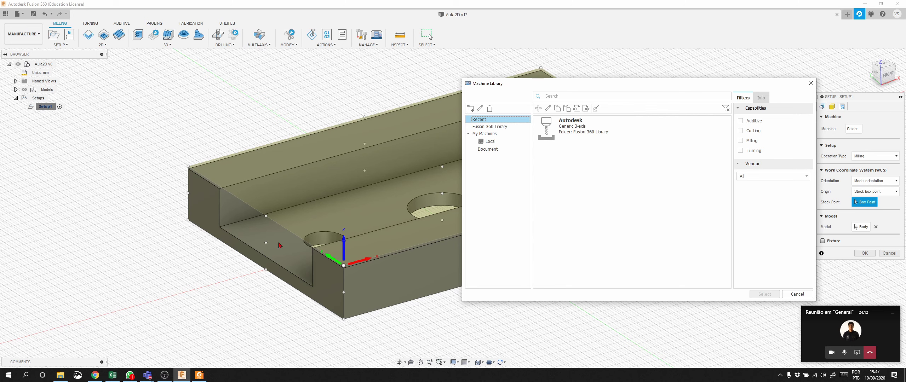
click(575, 134)
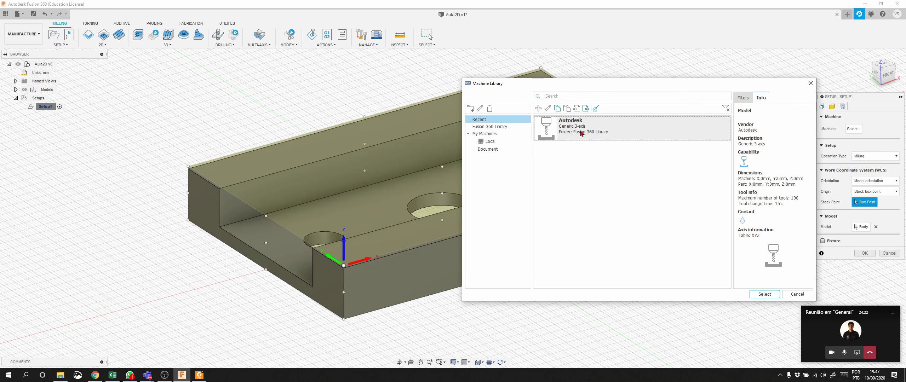
click(764, 294)
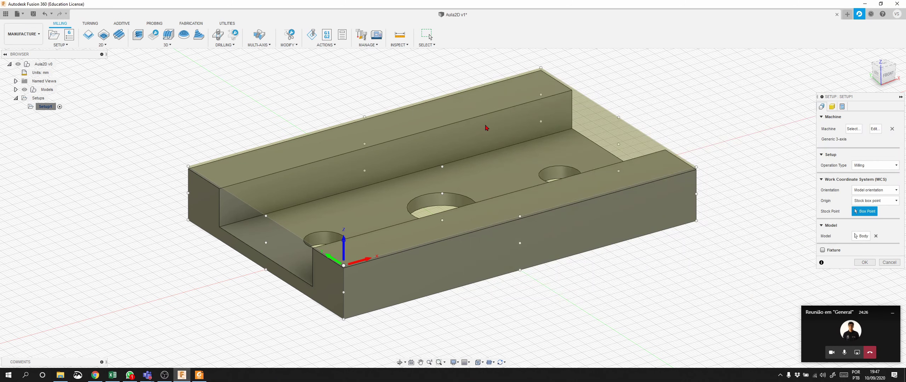
click(861, 263)
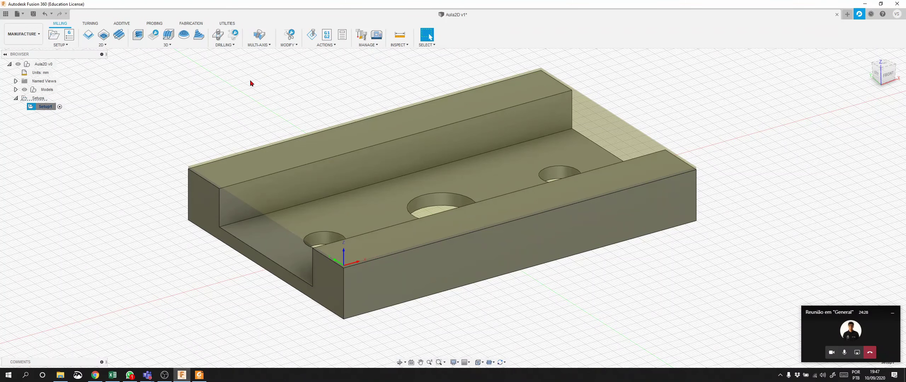
click(104, 45)
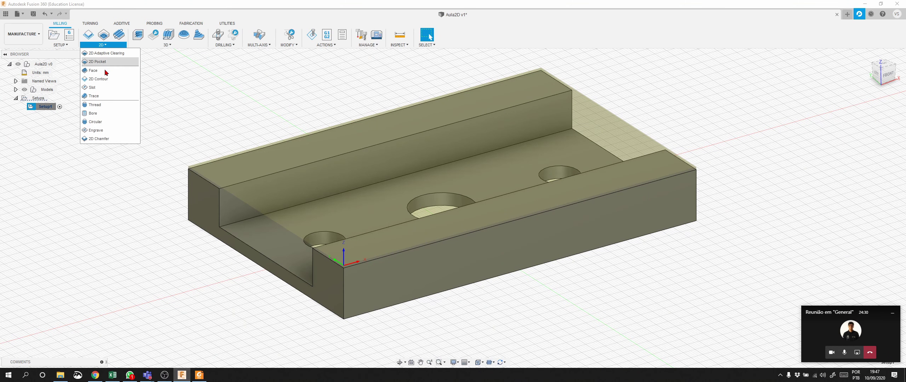
click(93, 70)
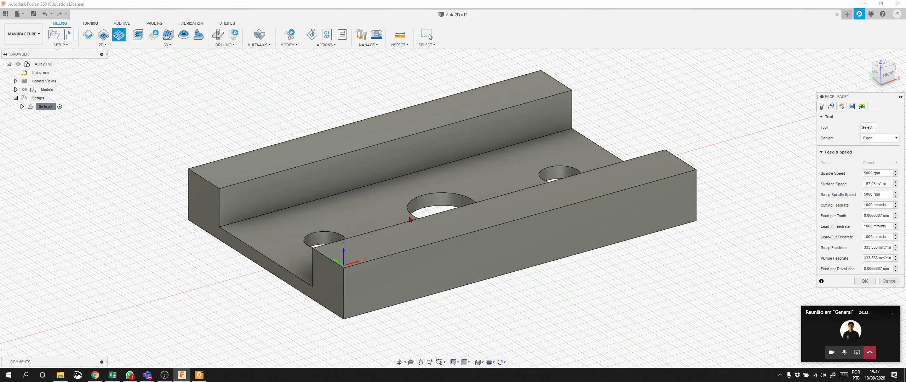
click(868, 128)
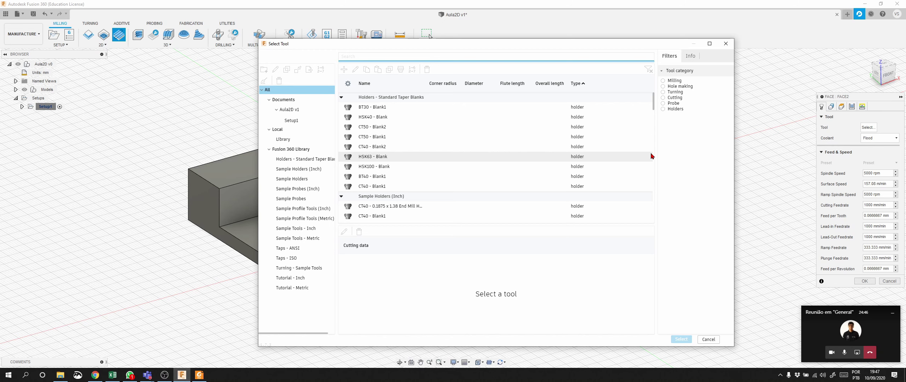
click(714, 339)
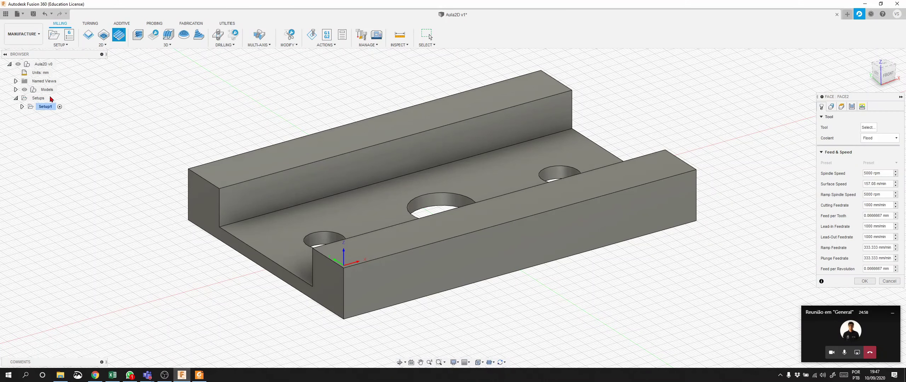
click(889, 281)
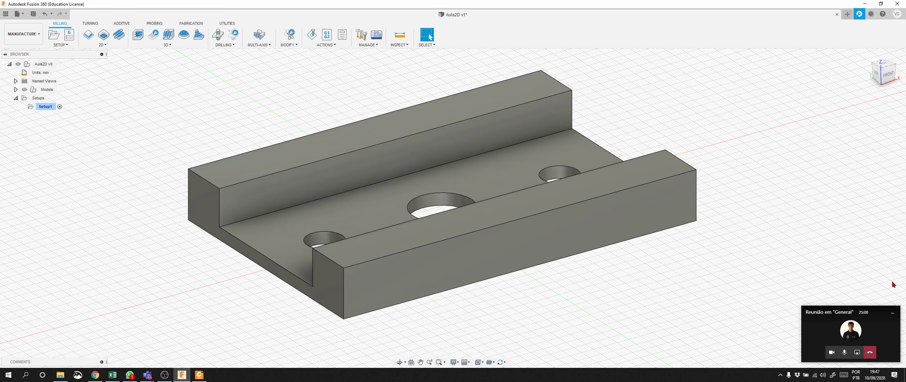
Reopen the milling setup, choose the document's Autodesk Generic 3-axis machine again, and confirm the setup.
click(45, 107)
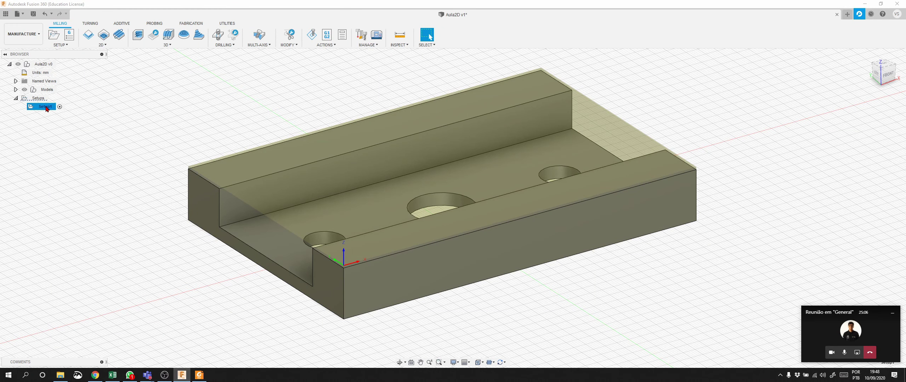
right_click(47, 108)
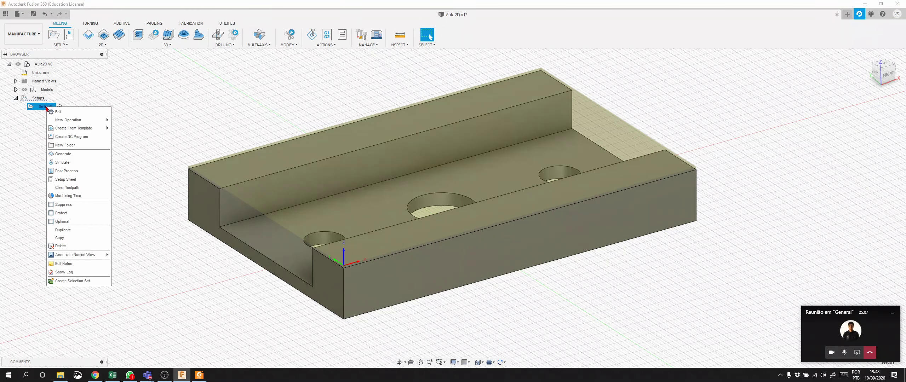
click(85, 112)
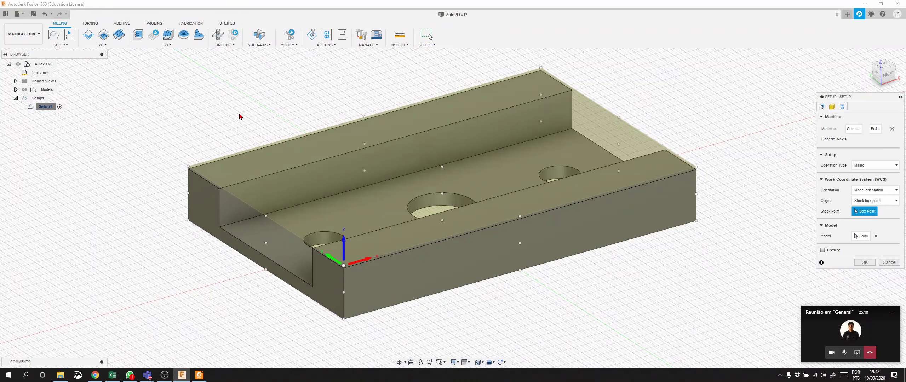
click(854, 129)
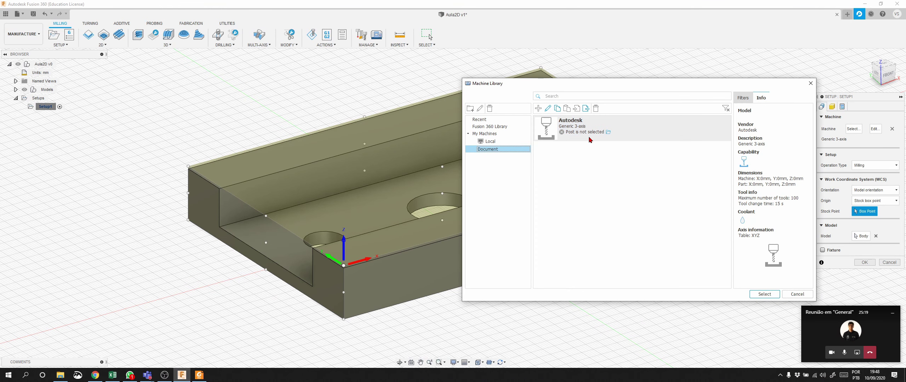
click(601, 138)
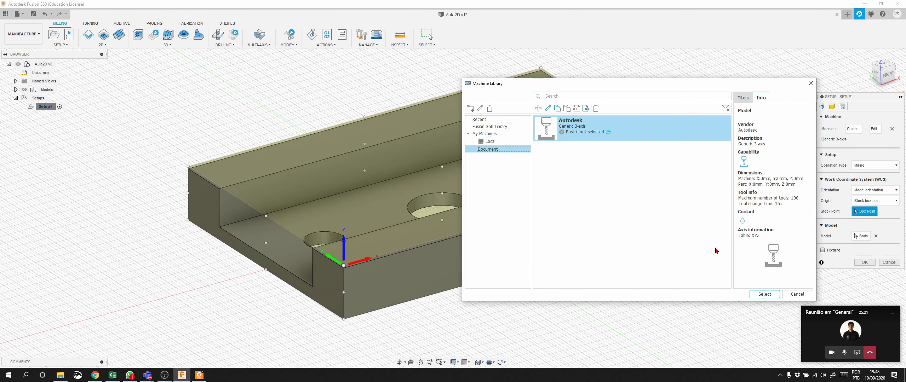
click(763, 294)
click(870, 263)
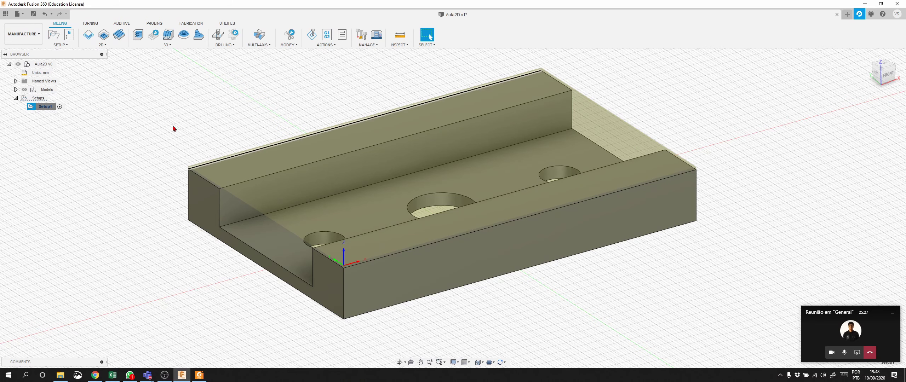
Start a Face operation and filter its tool library to the Milling category and the face mill type.
click(103, 45)
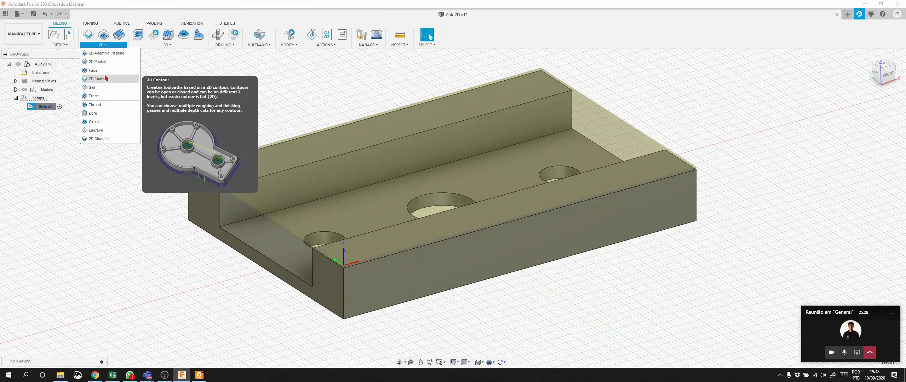
click(94, 70)
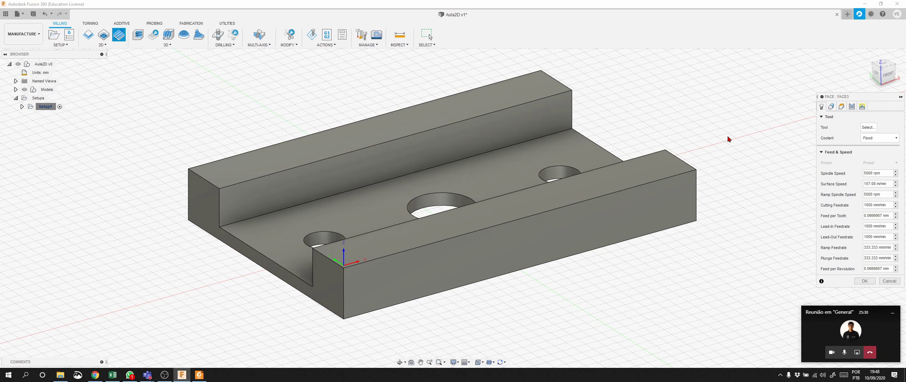
click(868, 128)
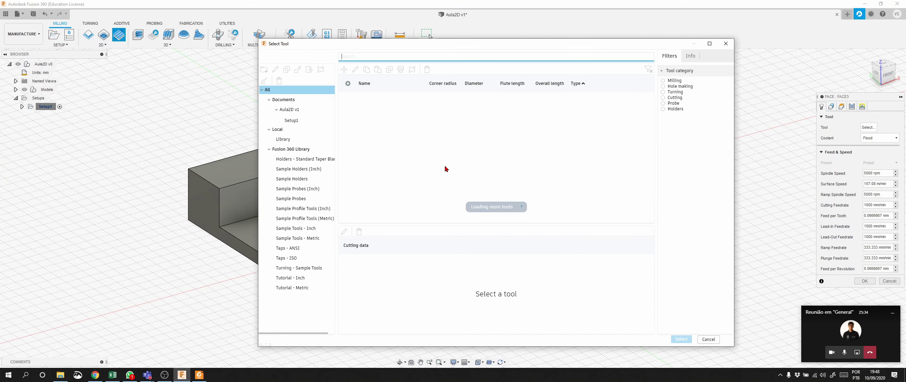
scroll(461, 135, down, 3)
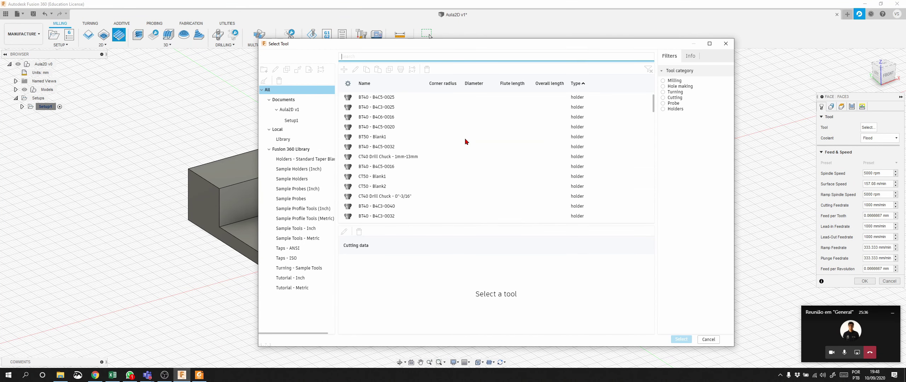
scroll(465, 141, up, 3)
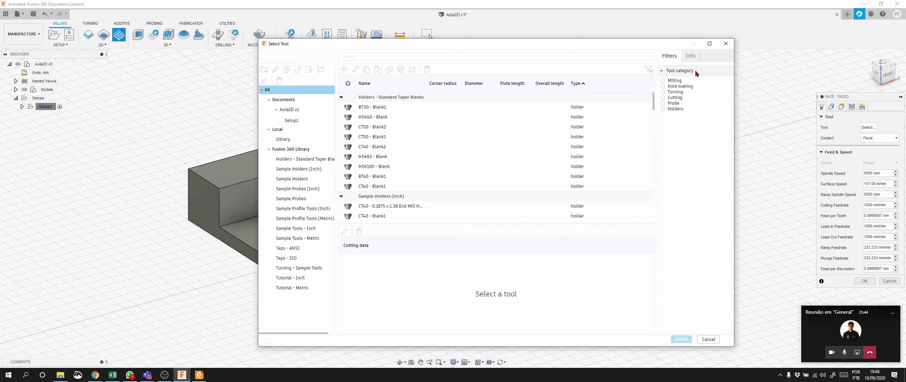
click(663, 80)
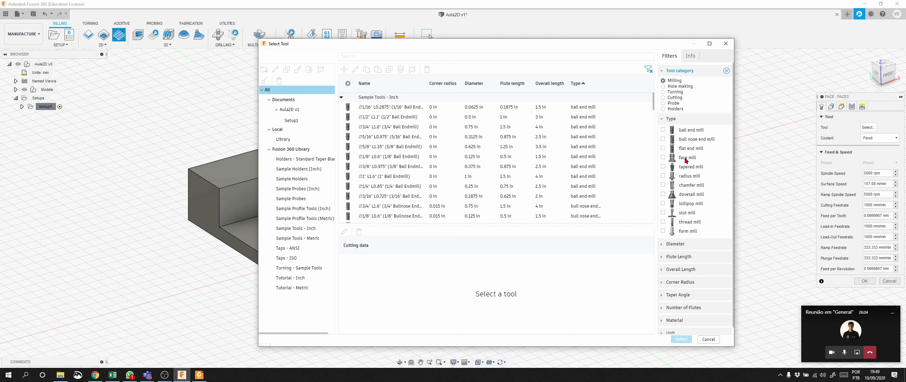
click(663, 158)
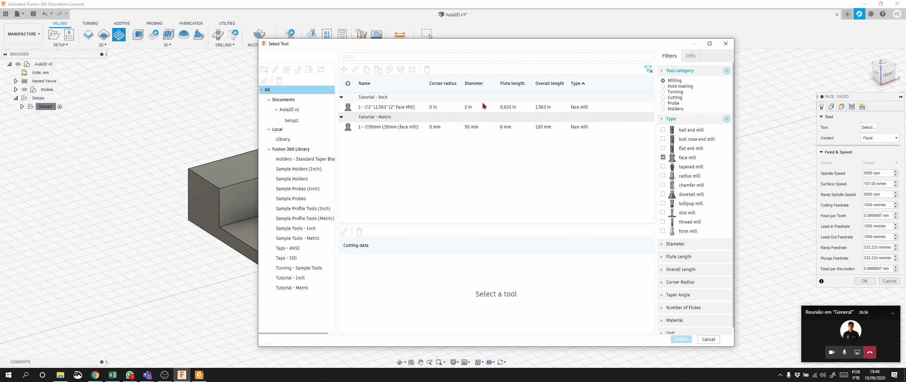
Assign the 50 mm face mill from the Tutorial - Metric library to the Face operation.
click(416, 127)
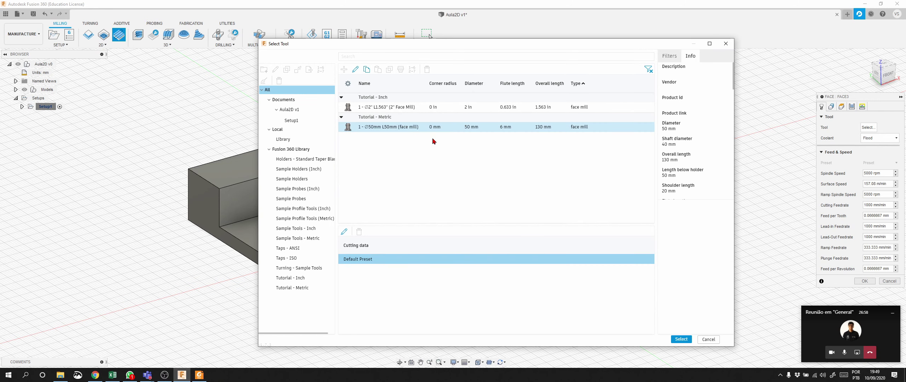
click(425, 128)
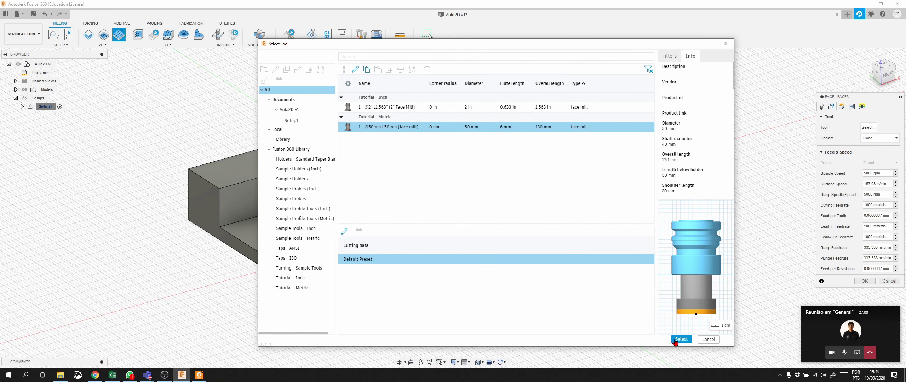
click(680, 339)
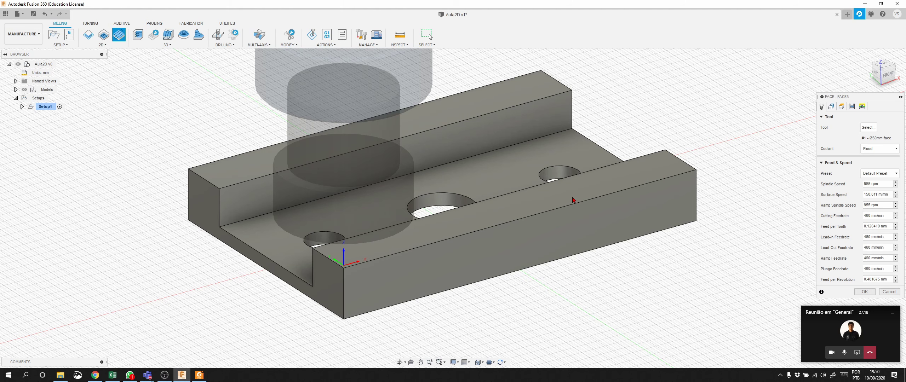
Select the top outlines of both raised side rails as the Face operation's stock contours, and generate the toolpath.
click(831, 107)
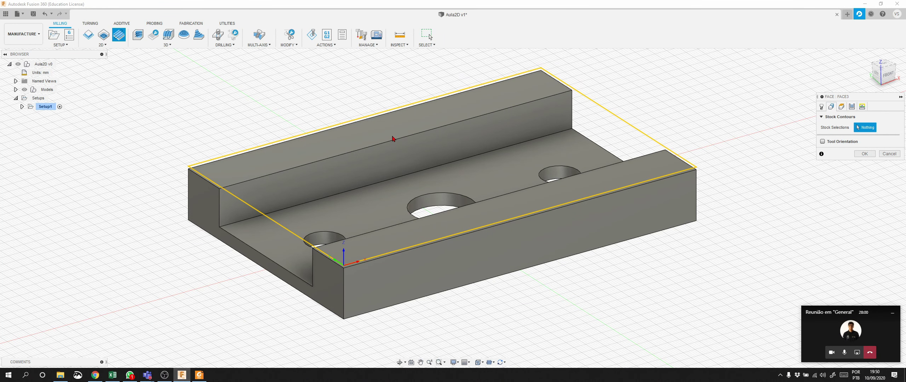
click(422, 138)
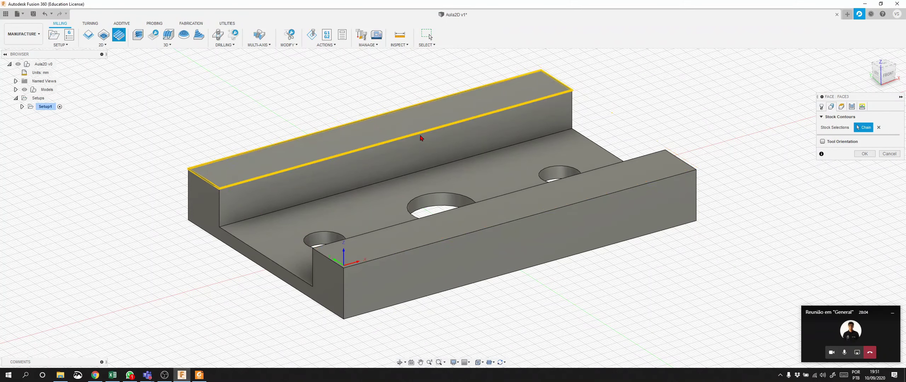
click(483, 234)
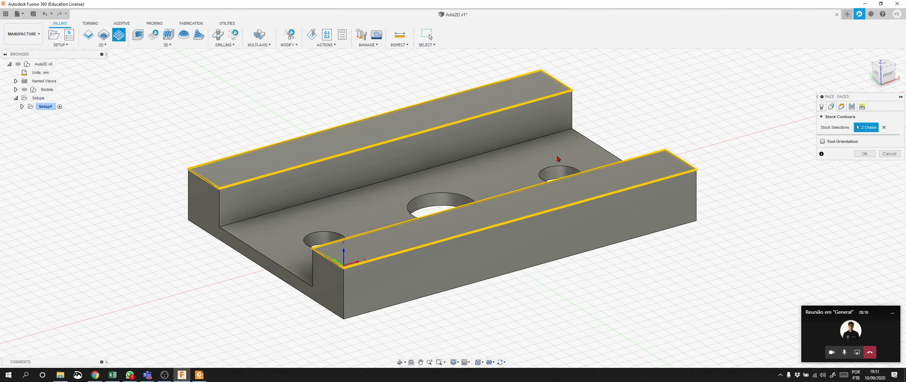
click(866, 154)
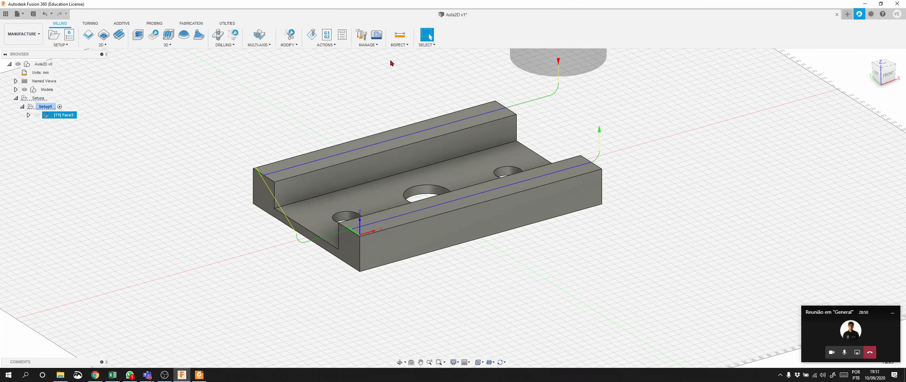
Simulate the Face toolpath with the stock shown and its colorization set to Material, and close the simulation.
click(325, 45)
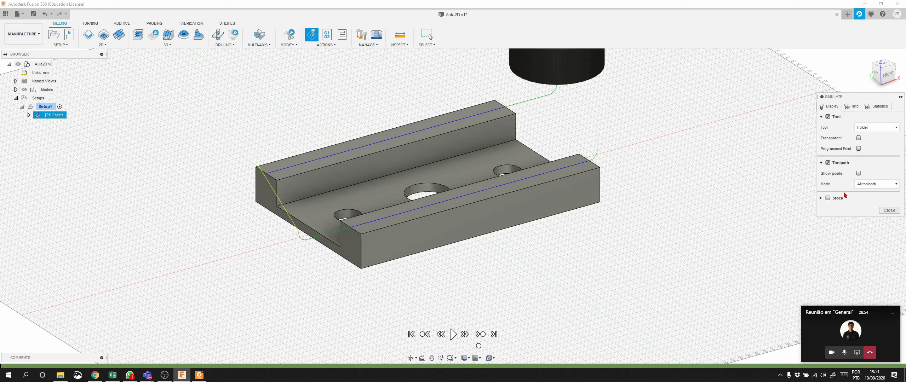
click(829, 199)
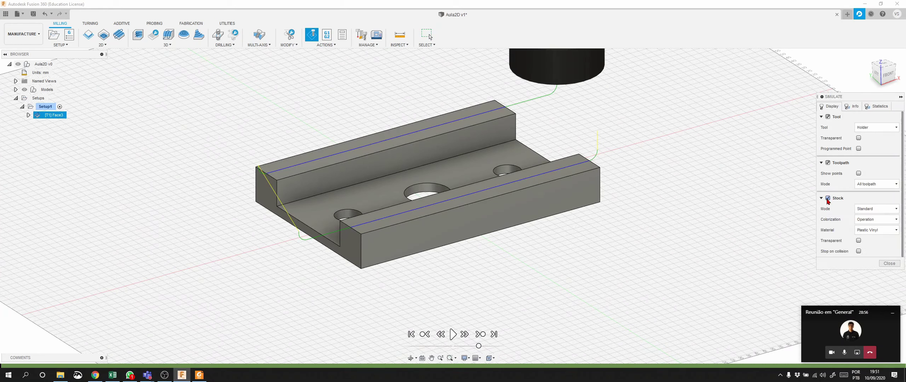
click(888, 209)
click(887, 219)
click(887, 219)
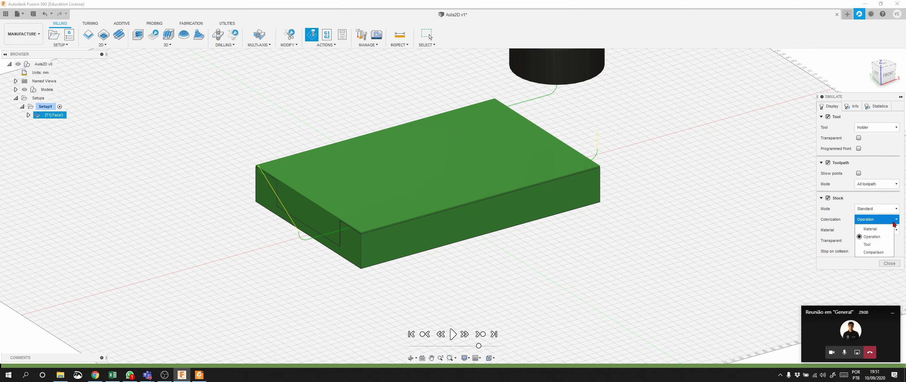
click(874, 229)
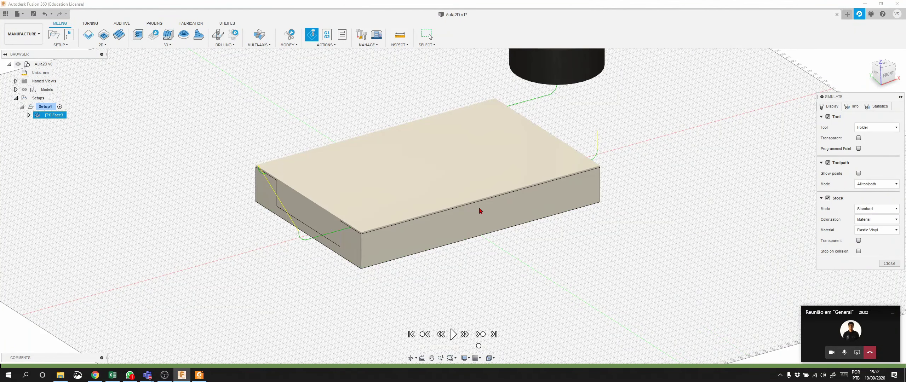
click(453, 336)
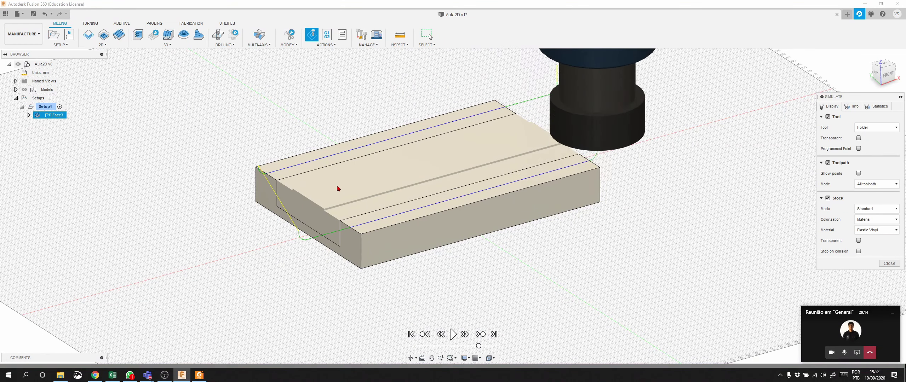
click(890, 263)
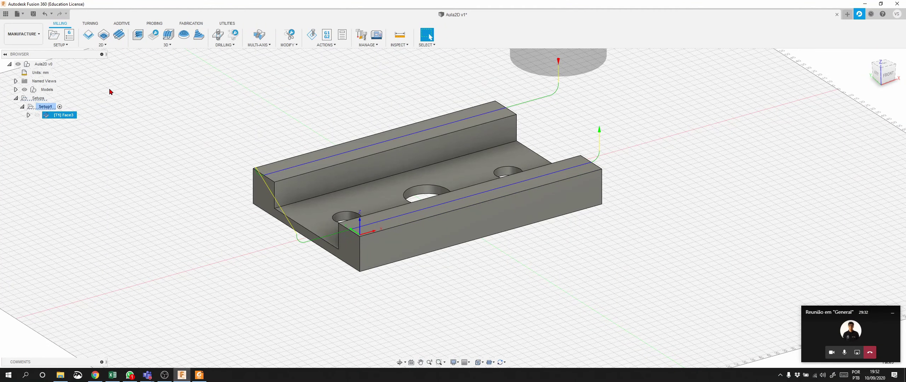
Switch to the Design workspace and start a sketch on the top face of the rear side rail.
click(40, 38)
click(21, 57)
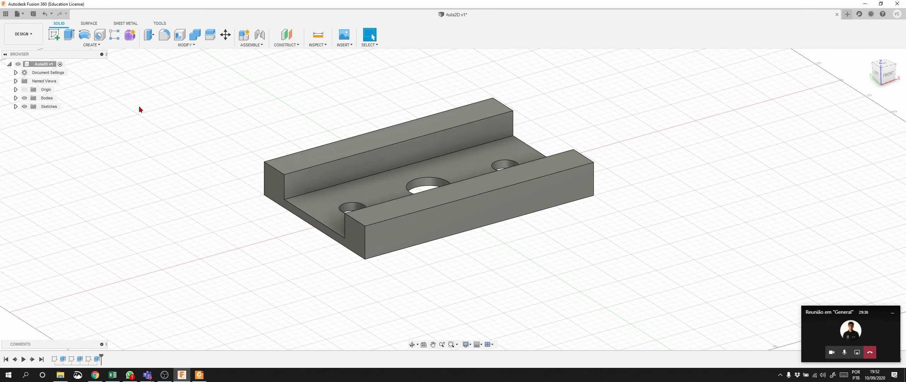
click(54, 35)
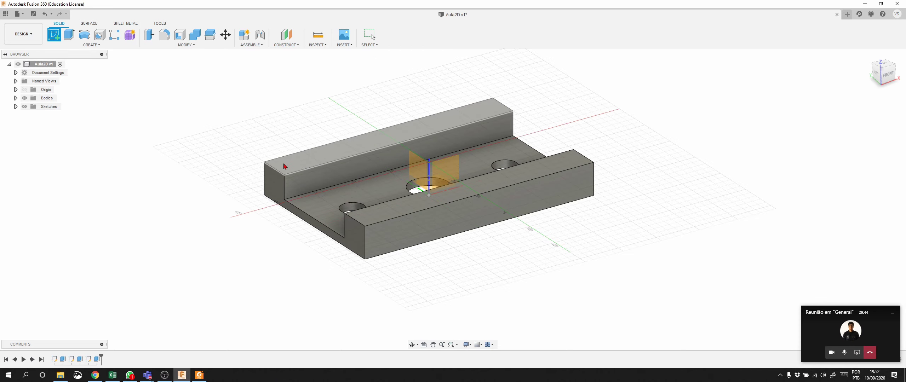
click(385, 144)
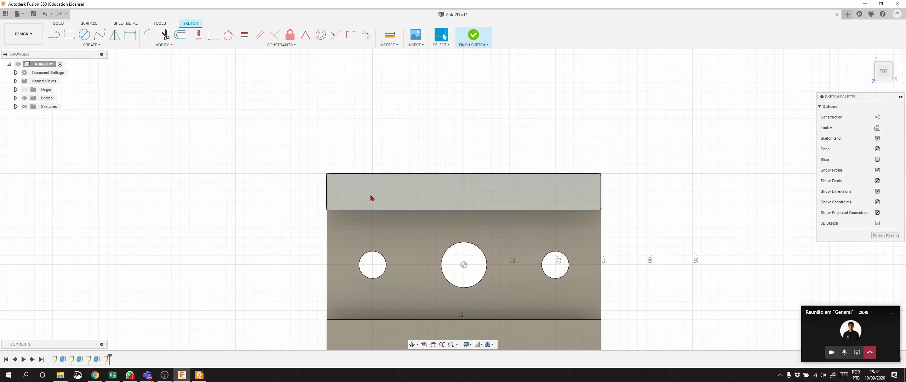
click(433, 345)
mouse_move(648, 298)
mouse_down()
mouse_move(610, 208)
mouse_move(617, 223)
mouse_up()
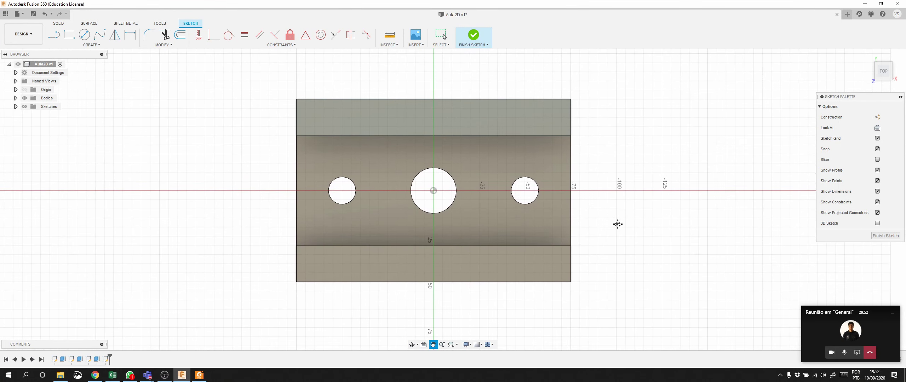
Draw a 150 by 100 mm rectangle between opposite outer corners of the part and finish the sketch.
click(66, 35)
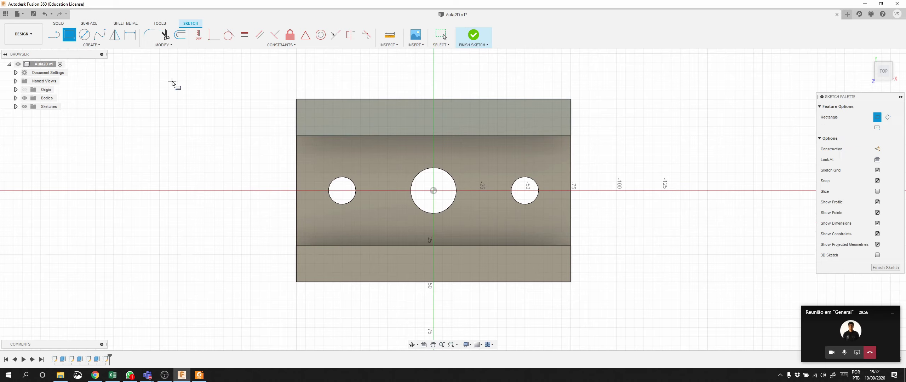
click(297, 99)
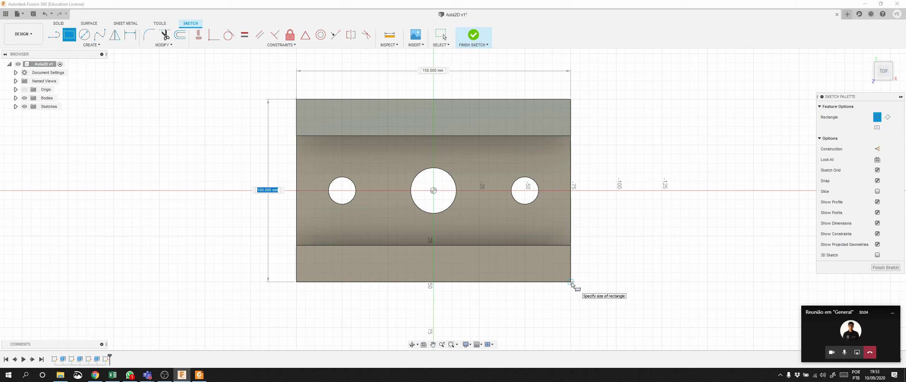
click(571, 282)
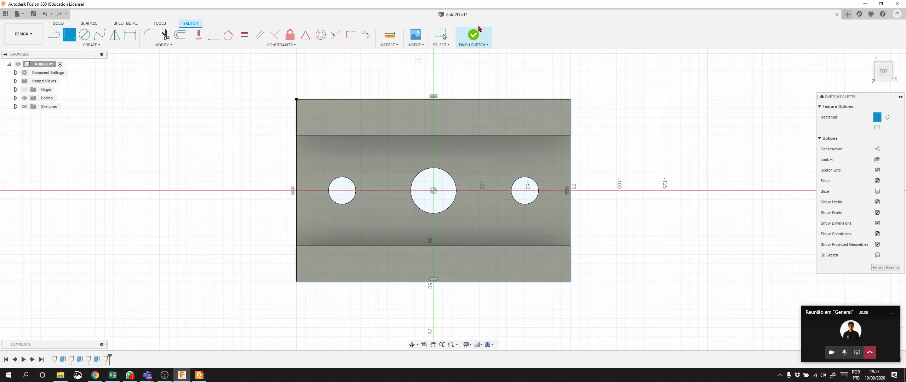
click(473, 35)
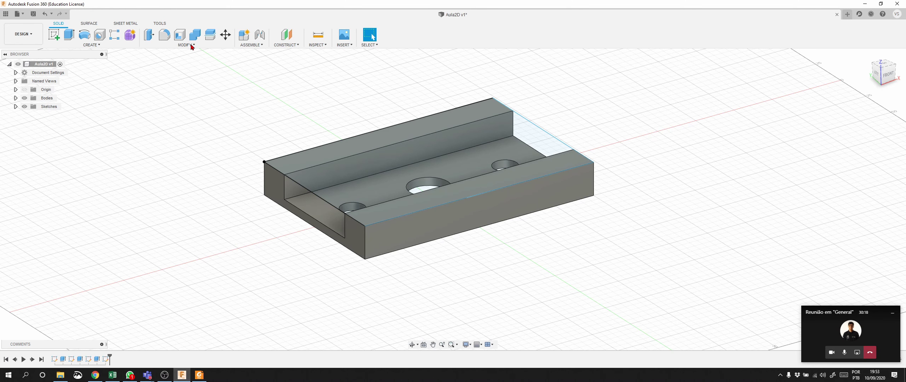
Return to the Manufacture workspace and open the outdated Face operation for editing.
mouse_move(885, 75)
mouse_down()
mouse_move(897, 52)
mouse_move(903, 79)
mouse_move(904, 52)
mouse_move(904, 79)
mouse_move(885, 75)
mouse_up()
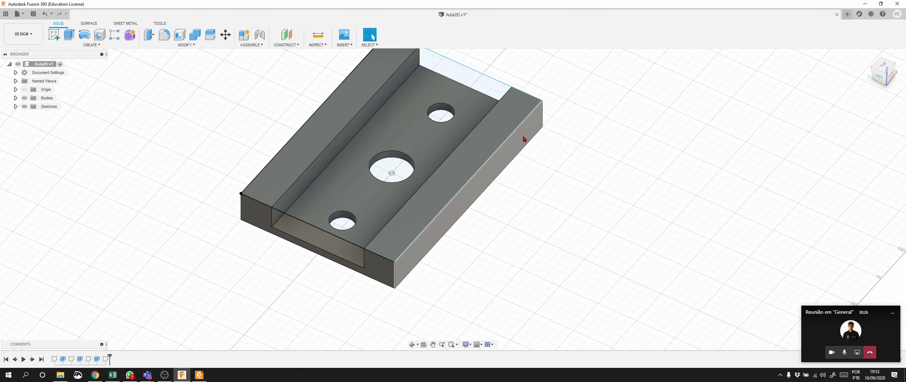
click(36, 40)
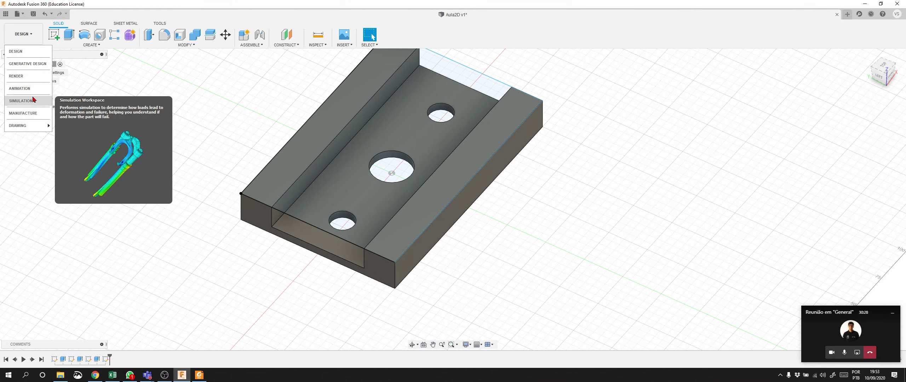
click(39, 113)
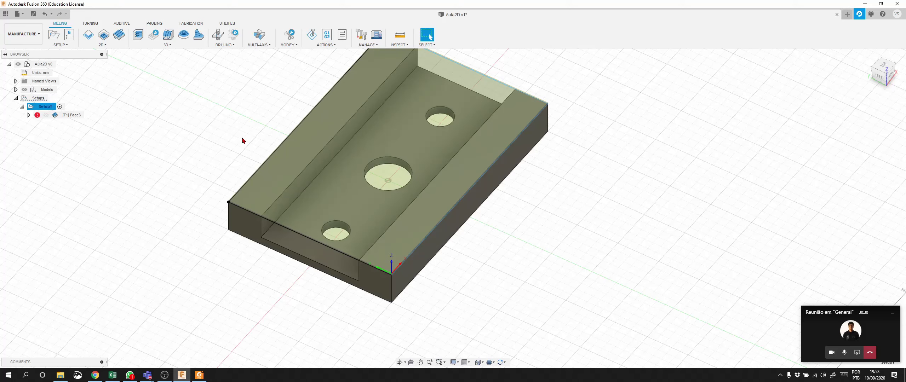
click(77, 116)
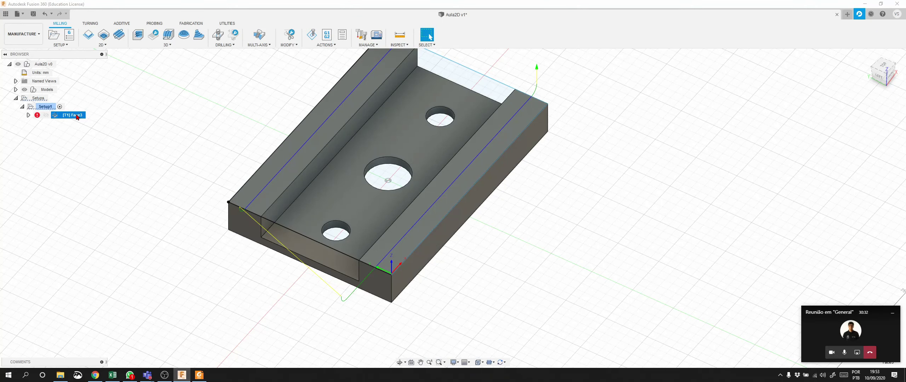
right_click(76, 117)
click(83, 119)
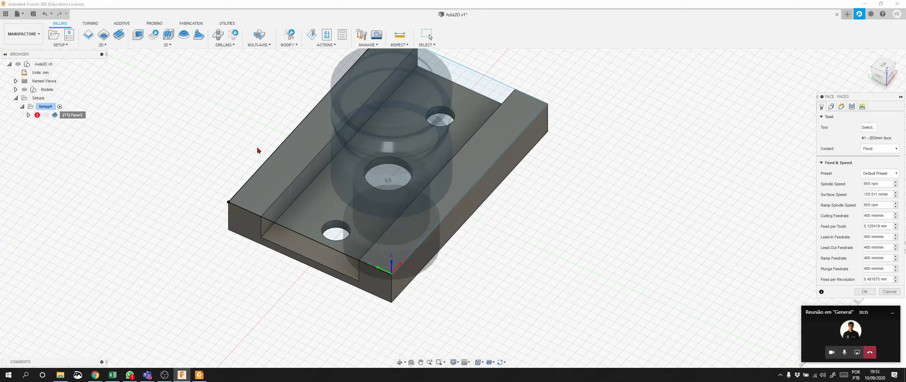
Replace the two rail outlines with the sketched full-part rectangle as the Face operation's stock contour, and regenerate the toolpath.
click(831, 106)
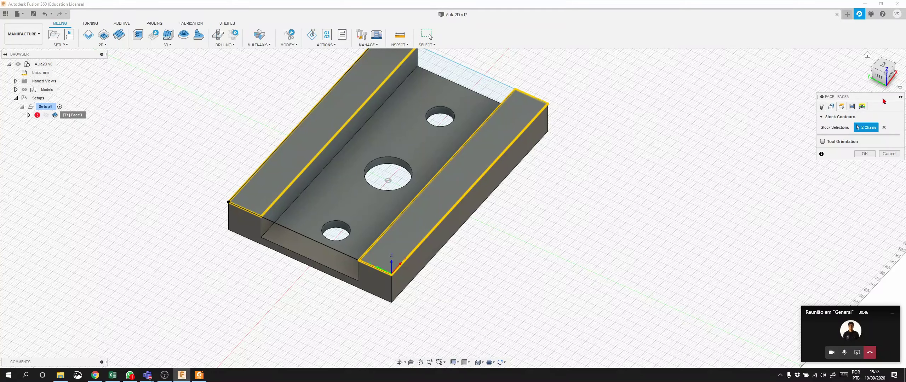
click(884, 128)
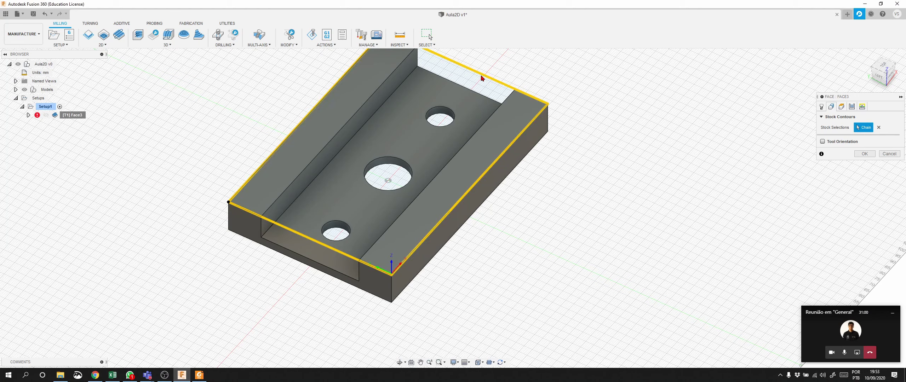
click(481, 78)
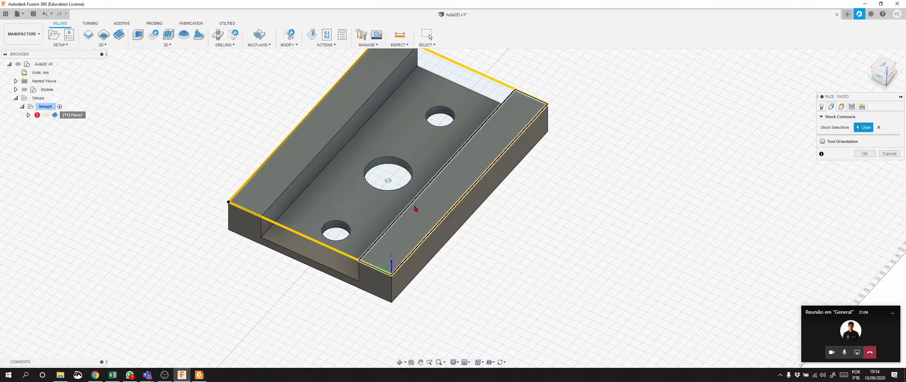
click(865, 154)
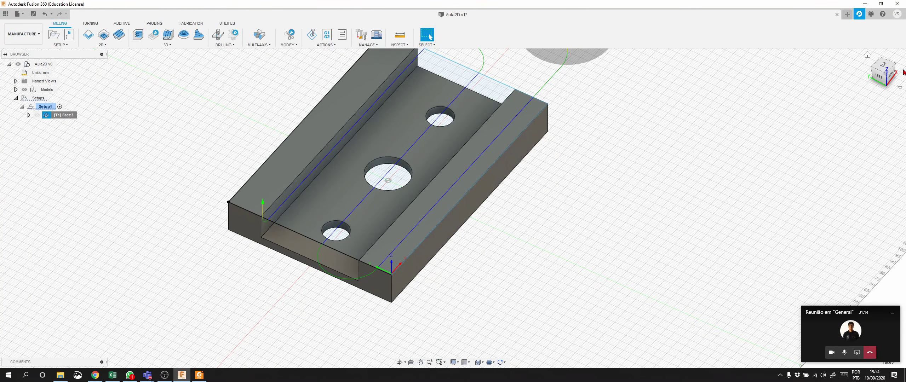
Simulate the updated Face toolpath at a faster playback speed, inspect the faced stock from several angles, and close the simulation.
click(884, 78)
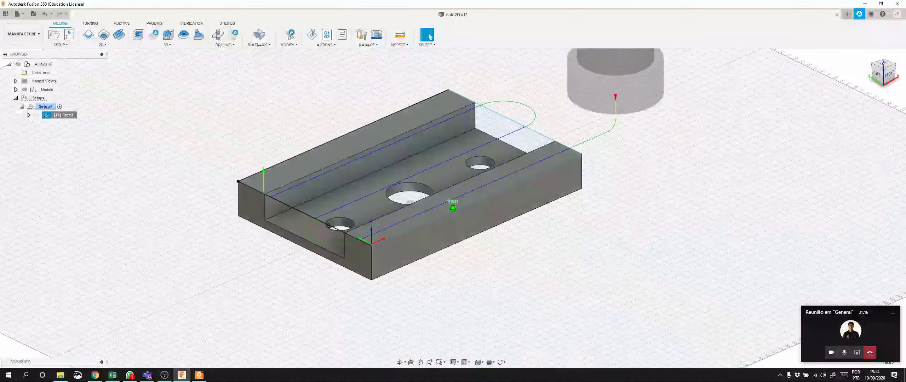
click(332, 46)
click(319, 62)
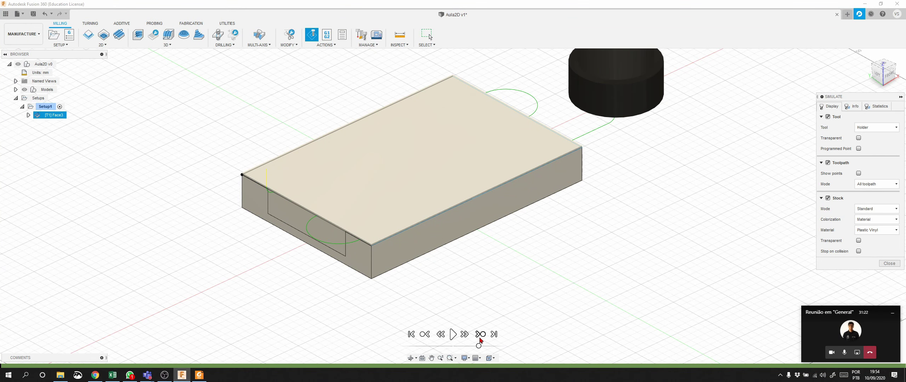
drag(479, 346, 488, 346)
click(452, 336)
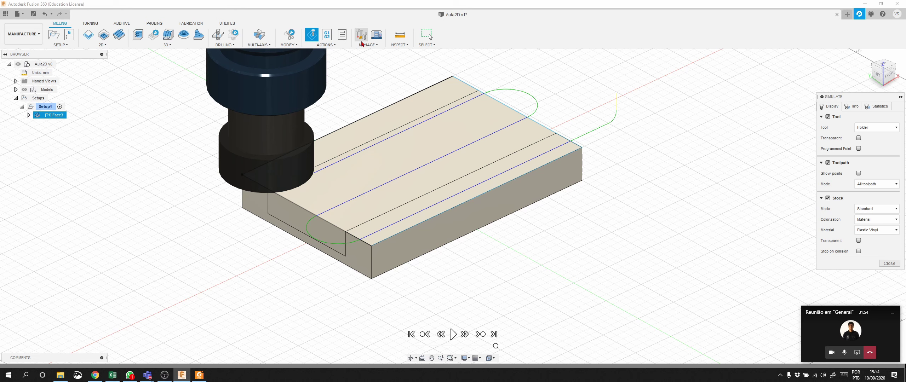
mouse_move(886, 78)
mouse_down()
mouse_move(894, 69)
mouse_move(888, 74)
mouse_up()
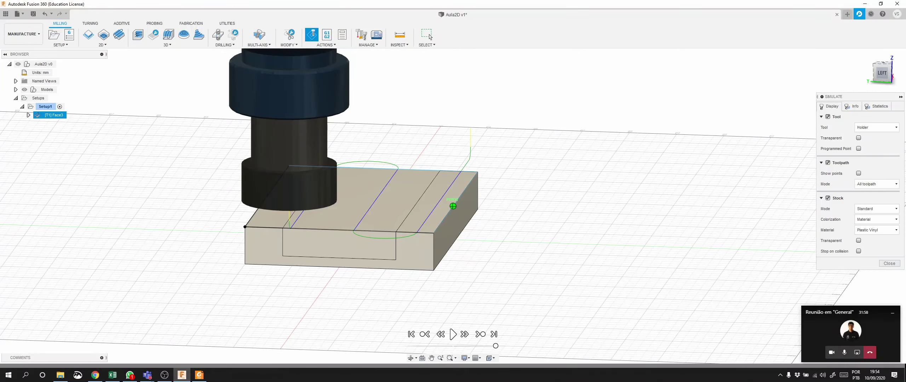
shift+middle_drag(453, 205, 414, 230)
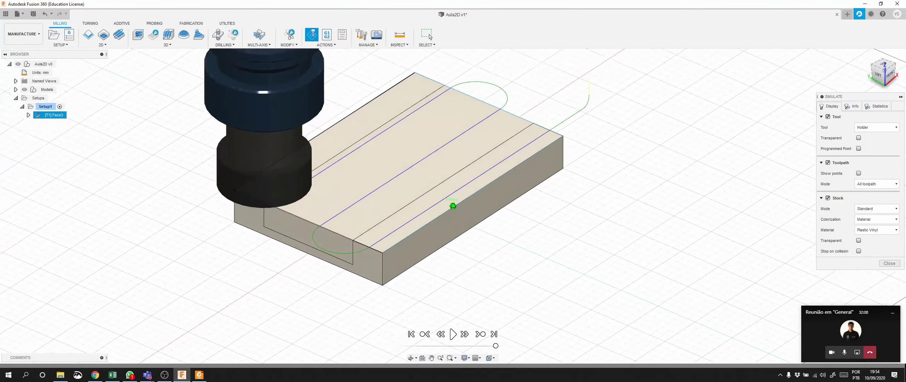
drag(881, 73, 853, 87)
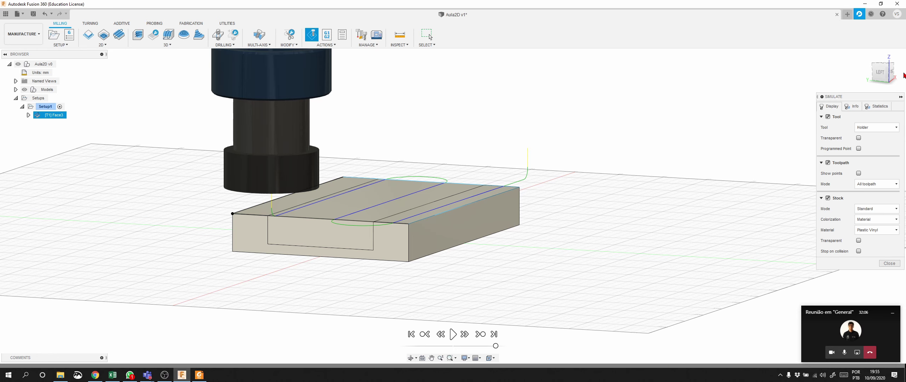
drag(884, 72, 876, 80)
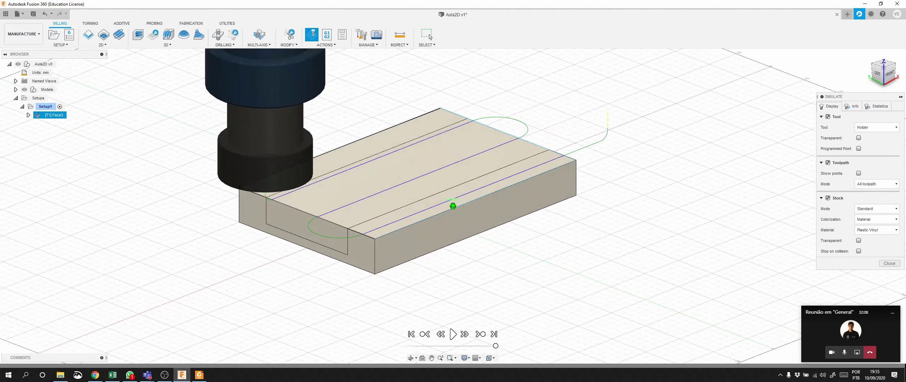
click(889, 264)
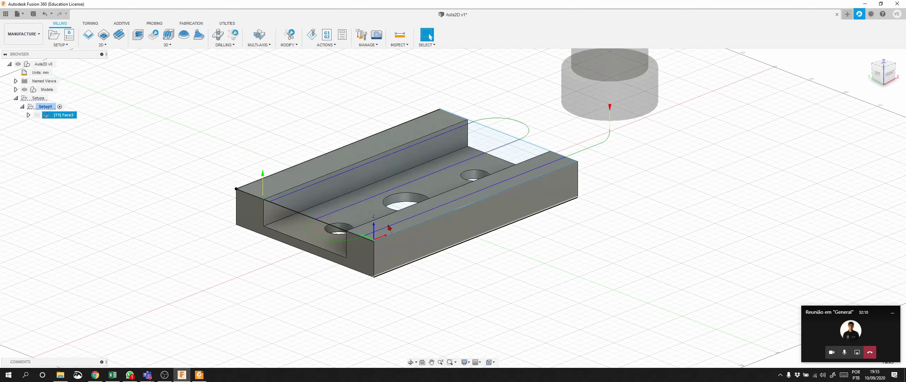
Set the Face operation's stepover to 25 mm and regenerate the toolpath.
right_click(51, 116)
click(72, 120)
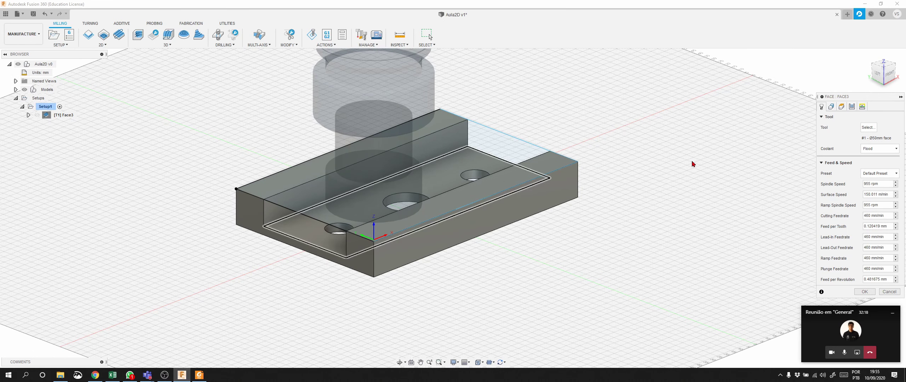
click(852, 107)
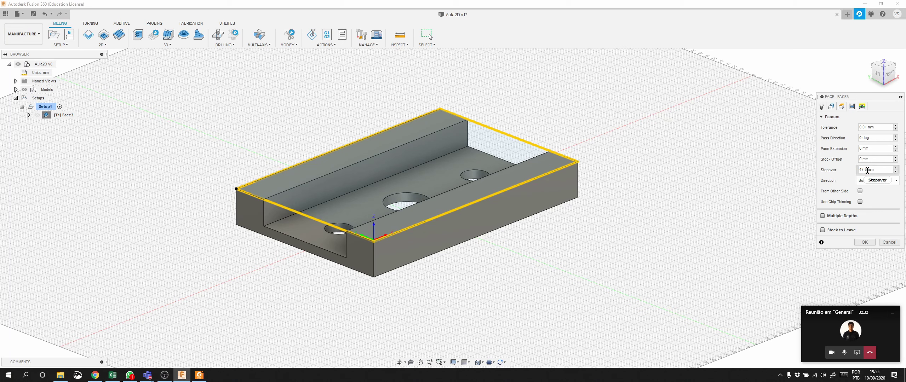
mouse_move(866, 170)
click(879, 168)
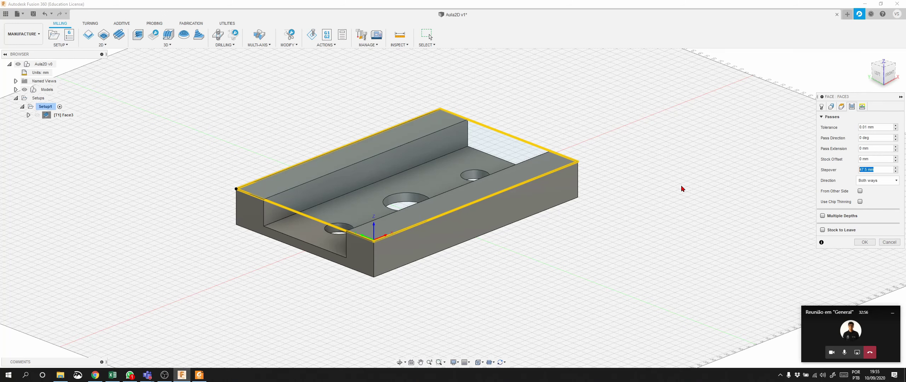
text(25)
key(Return)
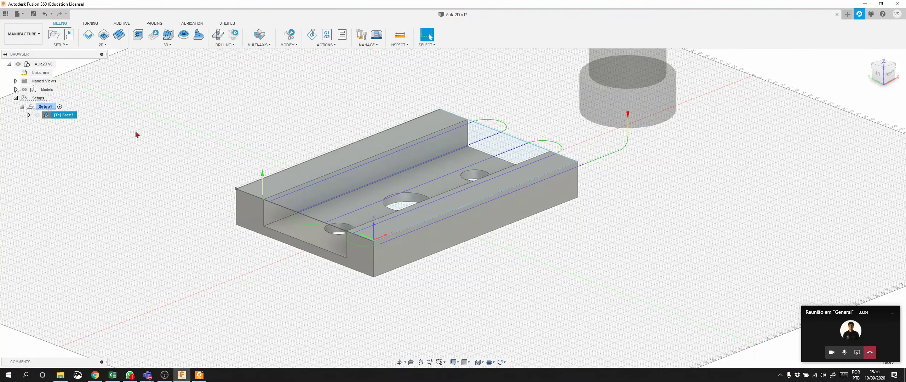
Edit the Face operation to set its pass extension to 25 mm, and regenerate the toolpath.
right_click(59, 120)
click(82, 126)
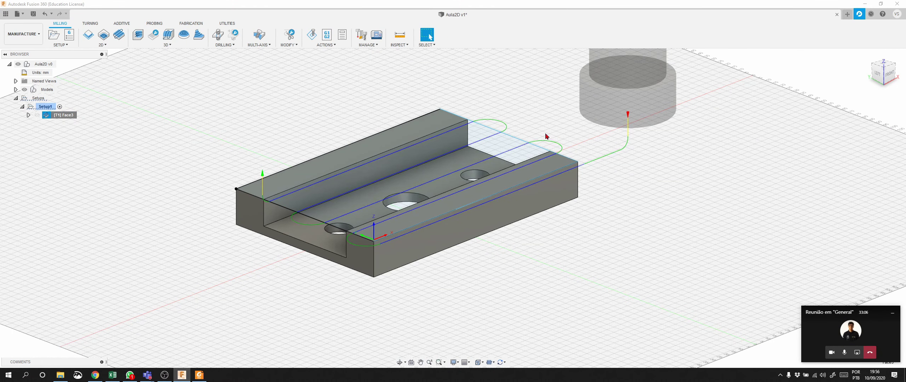
click(851, 106)
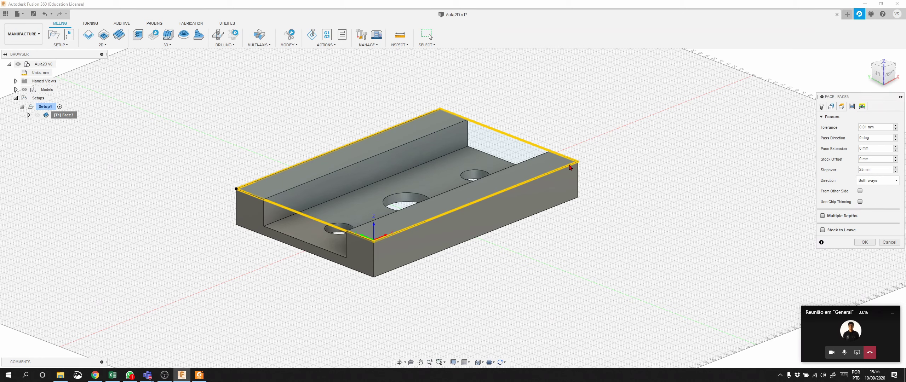
double_click(861, 149)
text(25)
key(Return)
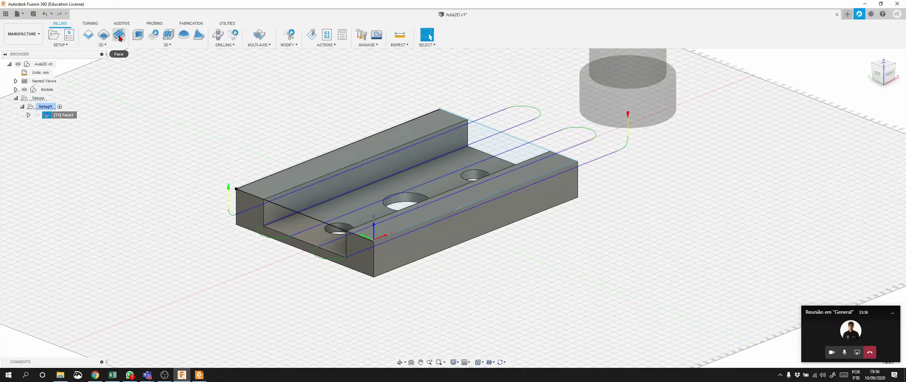
shift+middle_drag(216, 138, 289, 160)
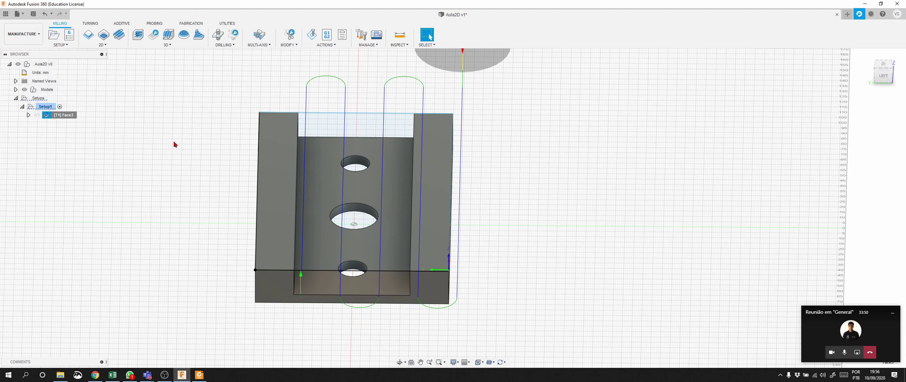
Switch to the Design workspace and open the full-part rectangle sketch for editing.
click(35, 41)
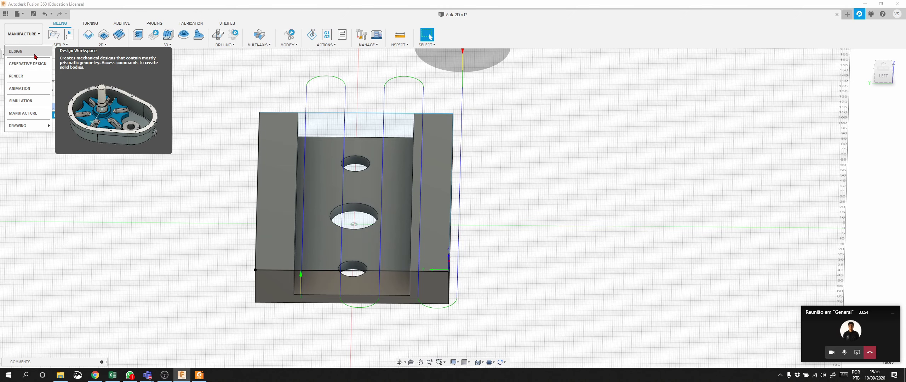
click(35, 58)
click(106, 359)
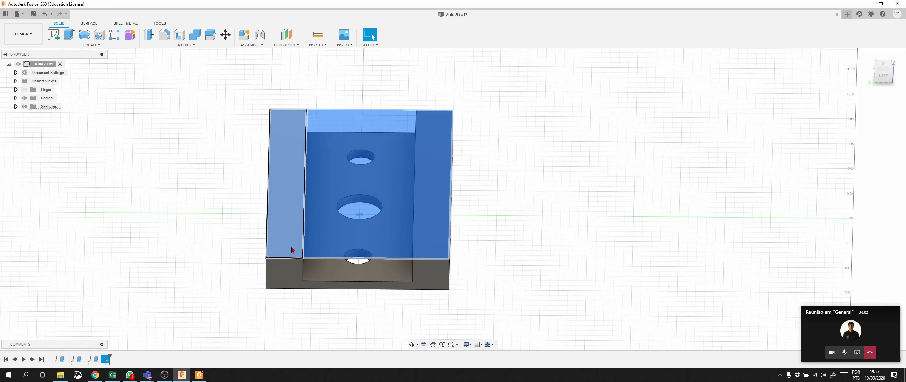
click(339, 244)
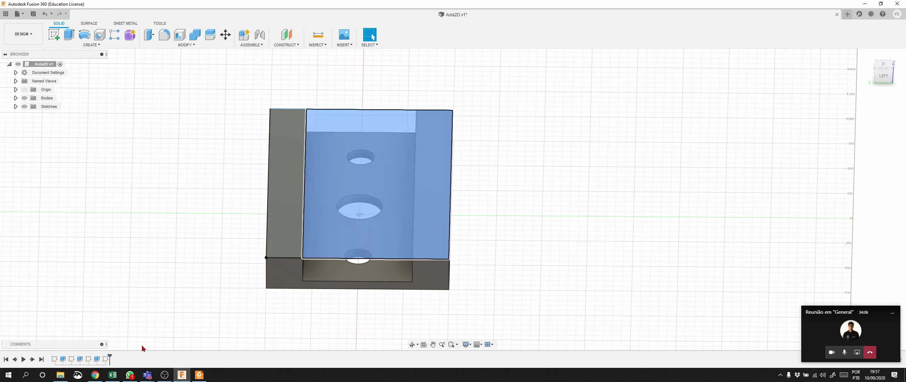
right_click(108, 360)
click(152, 287)
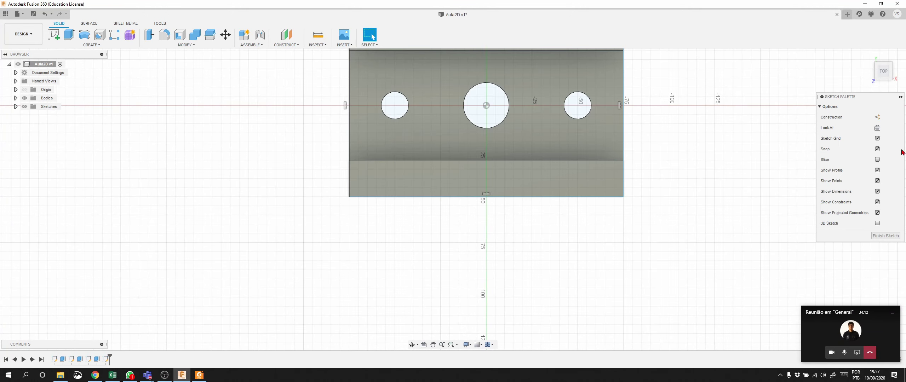
scroll(767, 172, down, 3)
scroll(766, 172, up, 4)
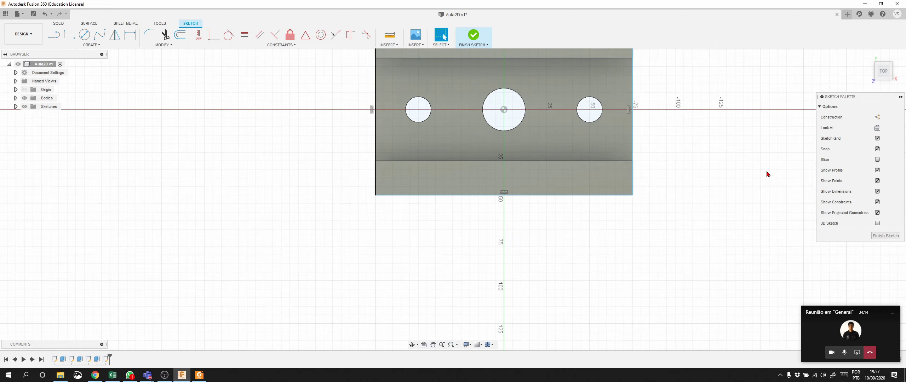
scroll(748, 181, down, 2)
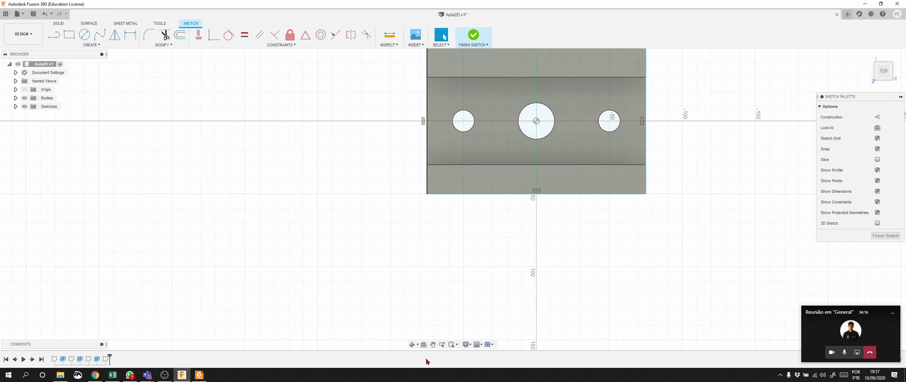
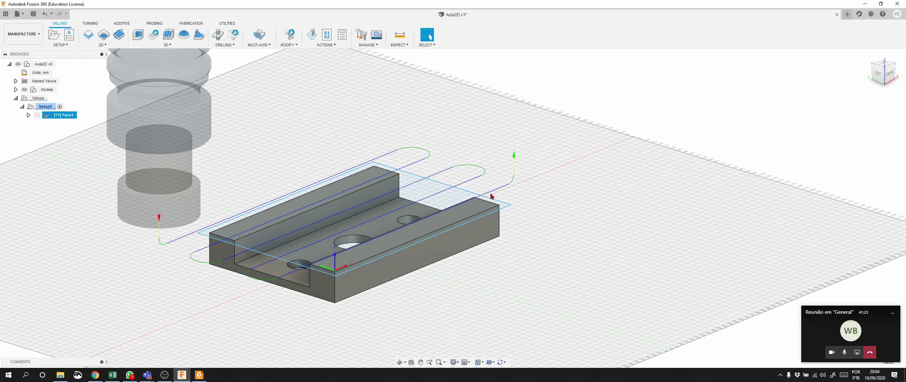
Hide the full-part rectangle sketch in the Design workspace and return to the Manufacture workspace.
click(35, 34)
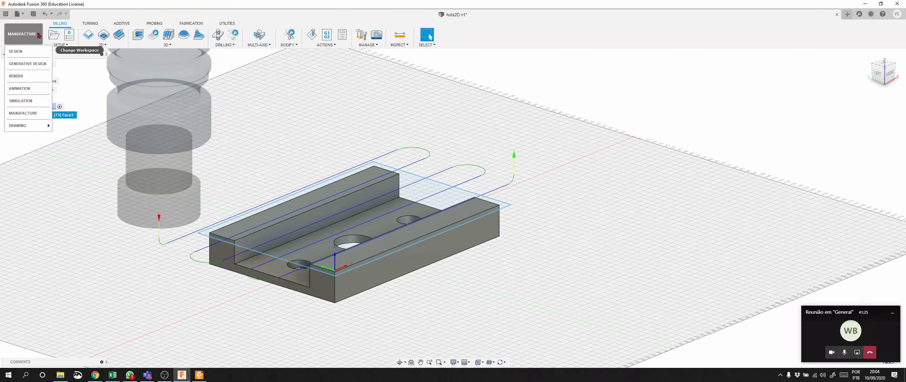
click(21, 50)
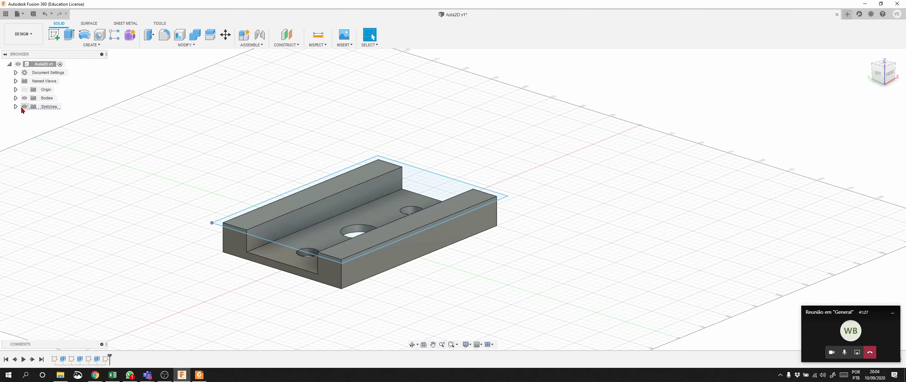
click(16, 107)
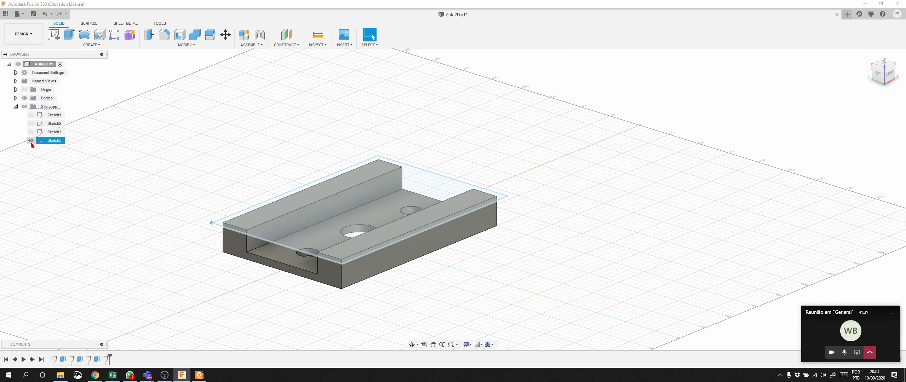
click(23, 33)
click(24, 92)
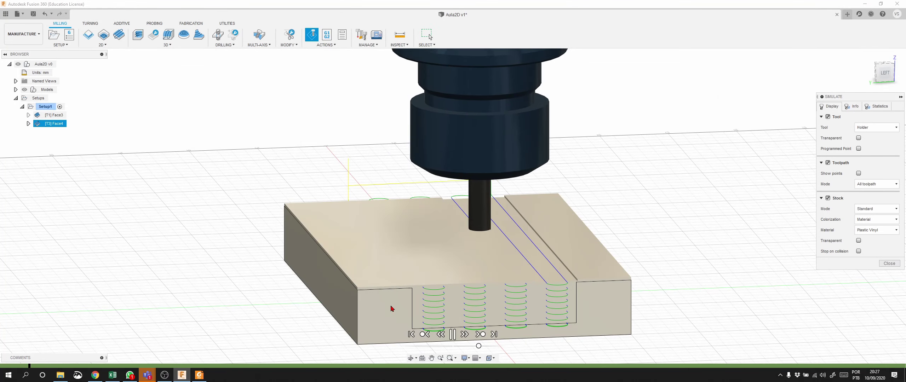
Speed up and close the channel Face operation's simulation, and delete that second Face operation from Setup1.
drag(479, 346, 491, 346)
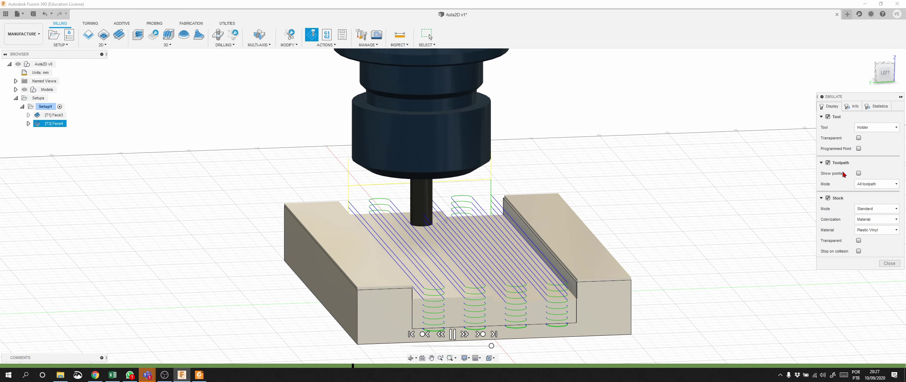
click(889, 264)
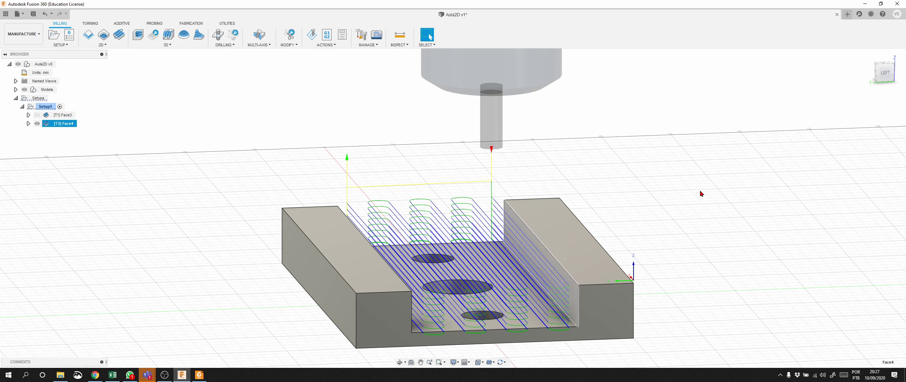
right_click(73, 124)
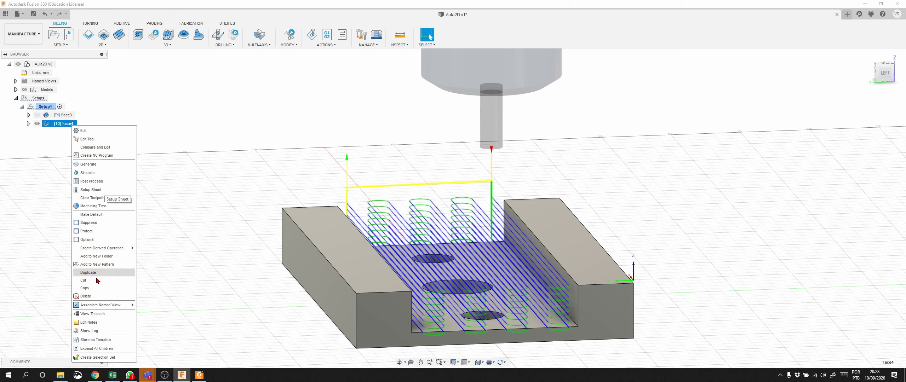
click(95, 297)
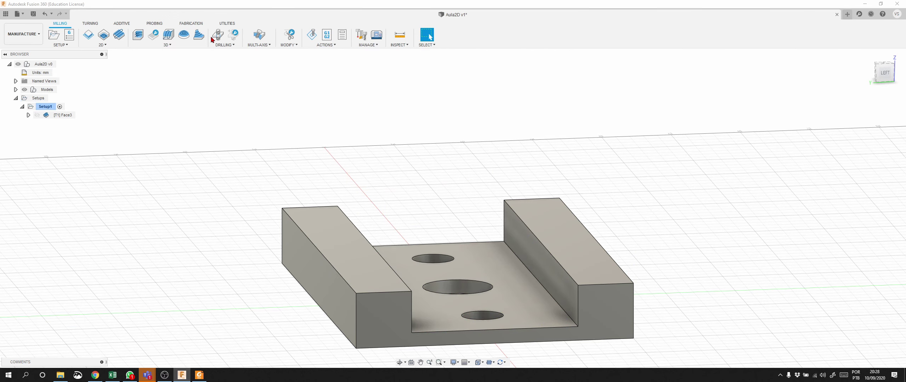
Create a 2D Pocket operation in Setup1 using tool 2, the 20 mm flat end mill.
click(103, 35)
click(868, 127)
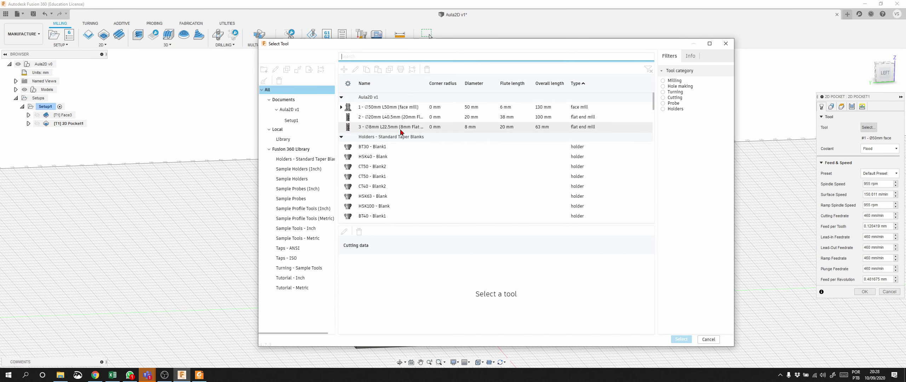
click(403, 118)
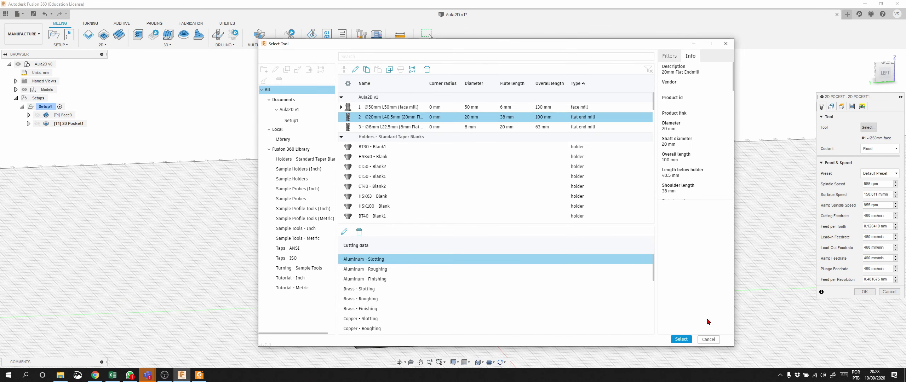
click(682, 340)
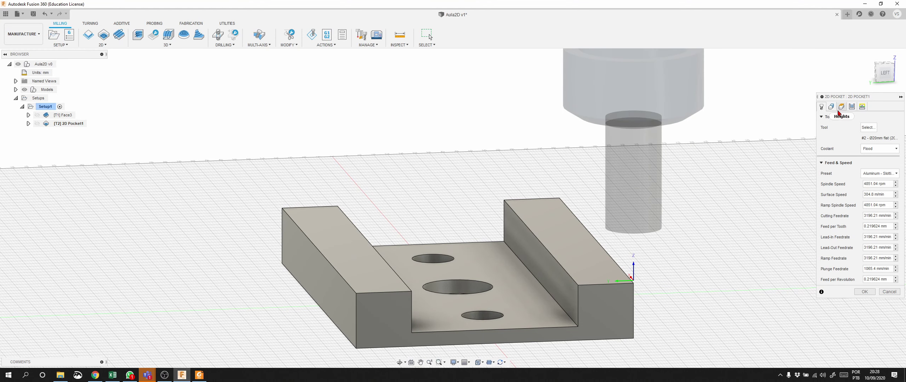
Select the channel floor as the pocket geometry and enable rest machining.
click(831, 107)
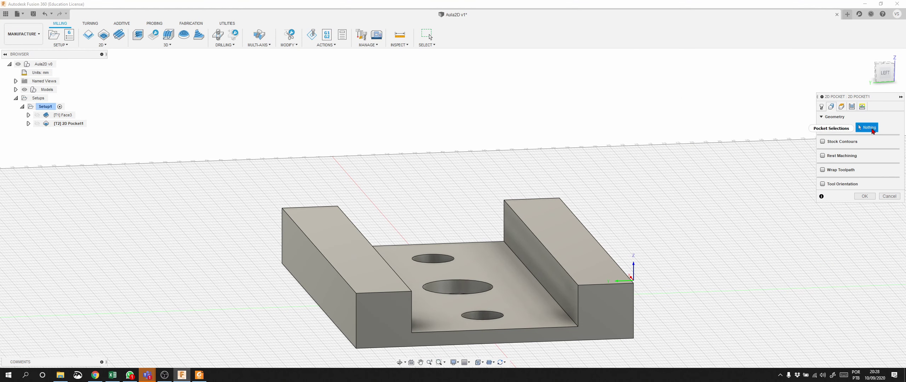
click(503, 285)
click(823, 155)
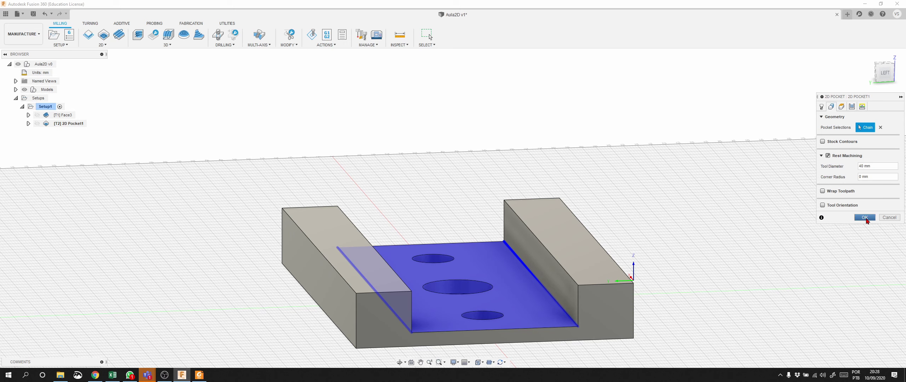
Enable multiple depths with a 5 mm maximum roughing stepdown and generate the 2D Pocket toolpath.
click(843, 107)
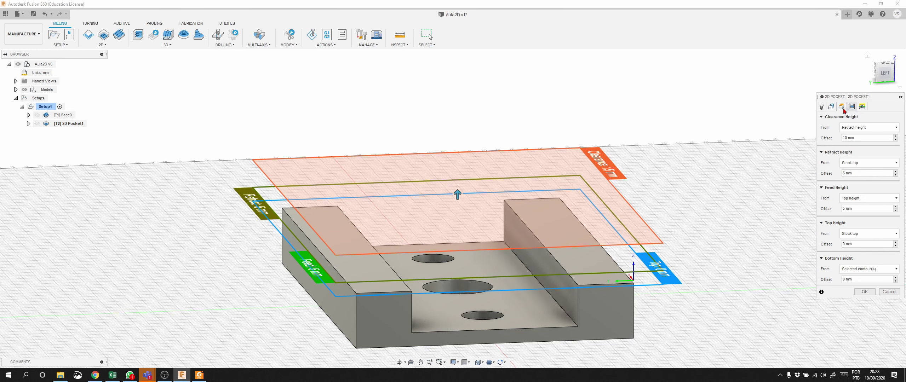
click(852, 106)
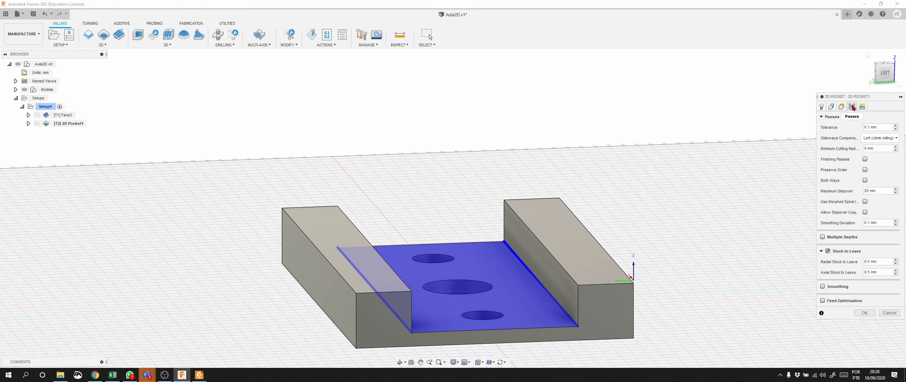
click(823, 237)
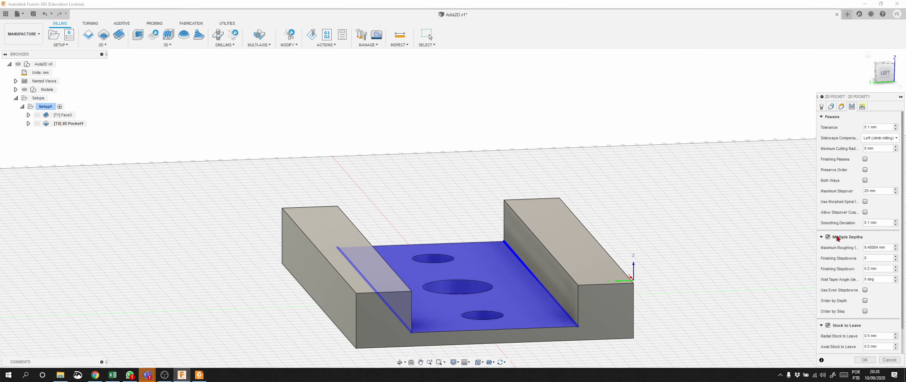
click(841, 245)
text(5)
click(865, 360)
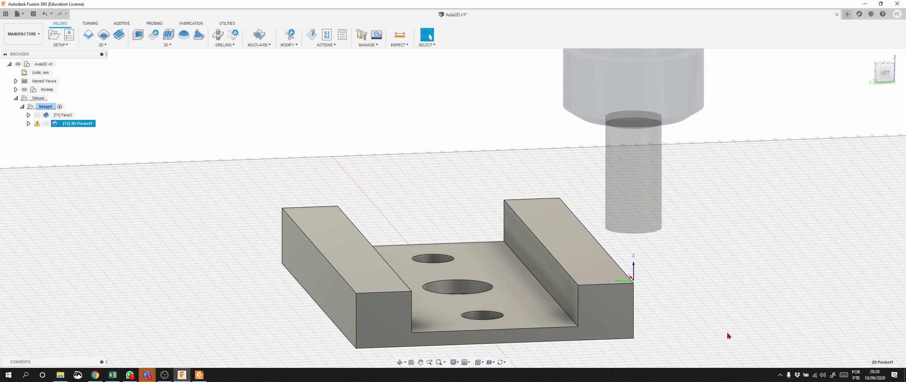
click(29, 123)
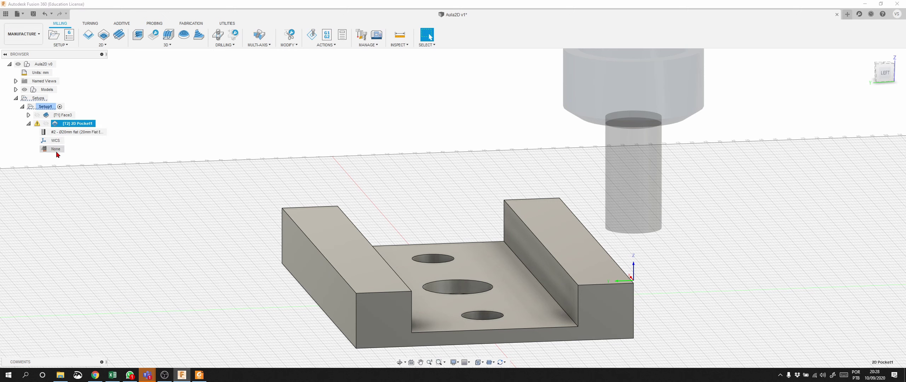
double_click(72, 132)
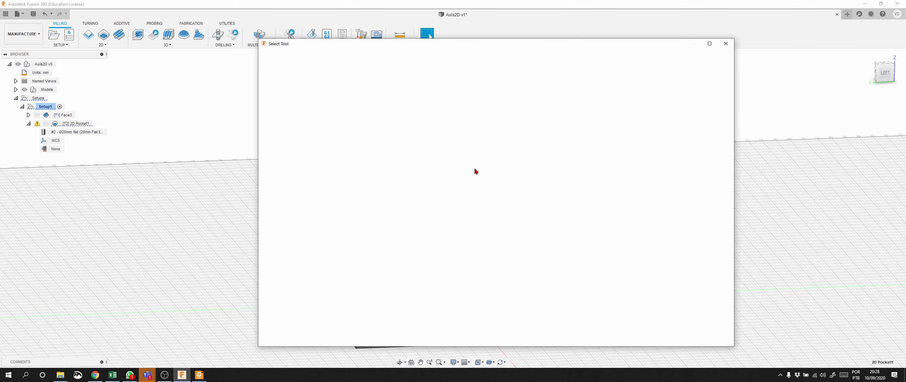
click(729, 44)
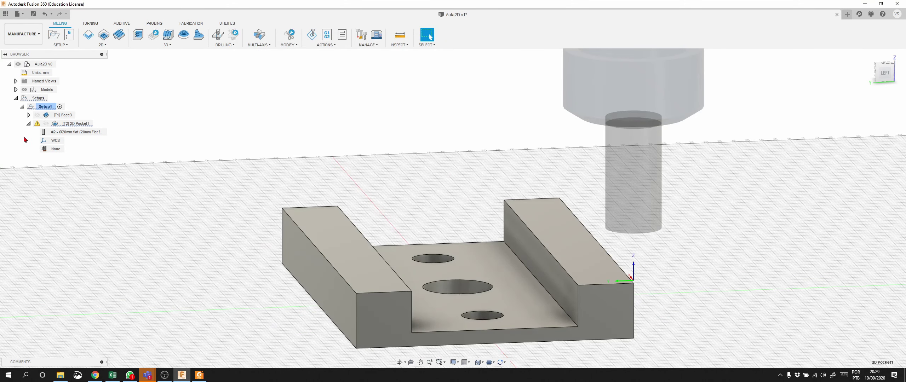
Edit the 2D Pocket operation to disable rest machining, regenerate it, and inspect the channel toolpath.
right_click(67, 126)
click(84, 130)
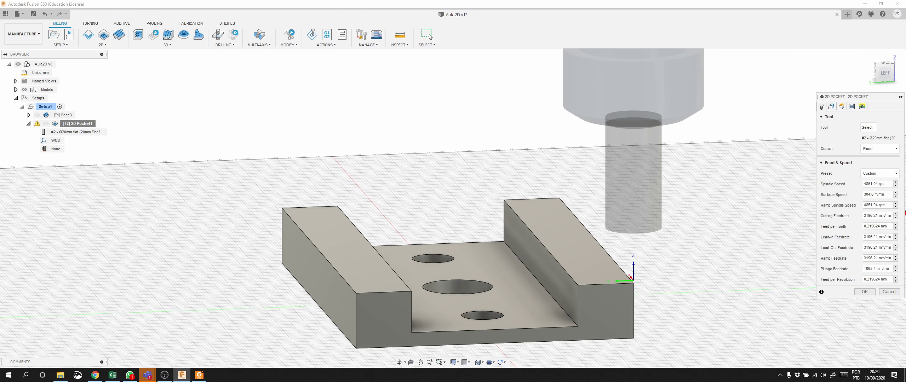
click(831, 107)
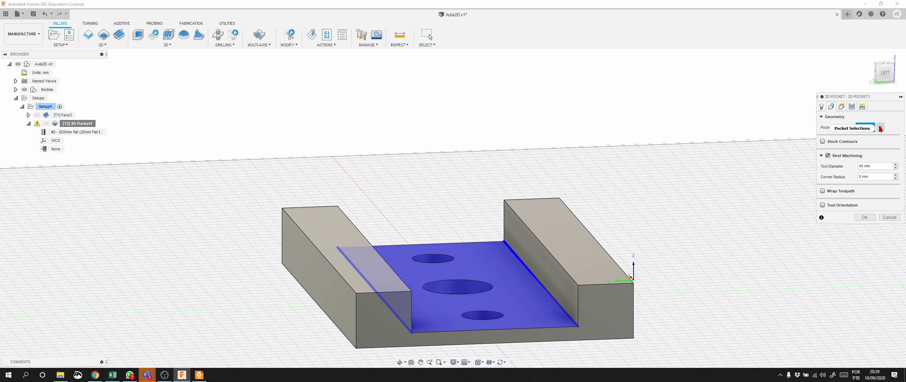
click(828, 156)
click(867, 196)
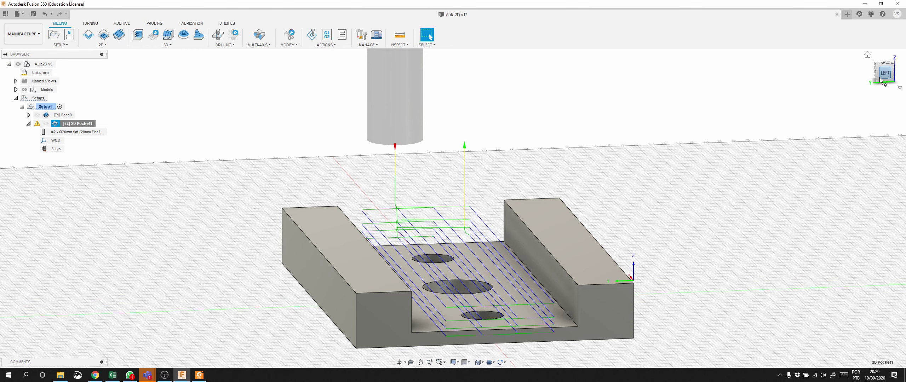
mouse_move(457, 269)
shift+middle_down()
mouse_move(495, 255)
mouse_move(474, 230)
mouse_move(457, 258)
mouse_move(460, 248)
shift+middle_up()
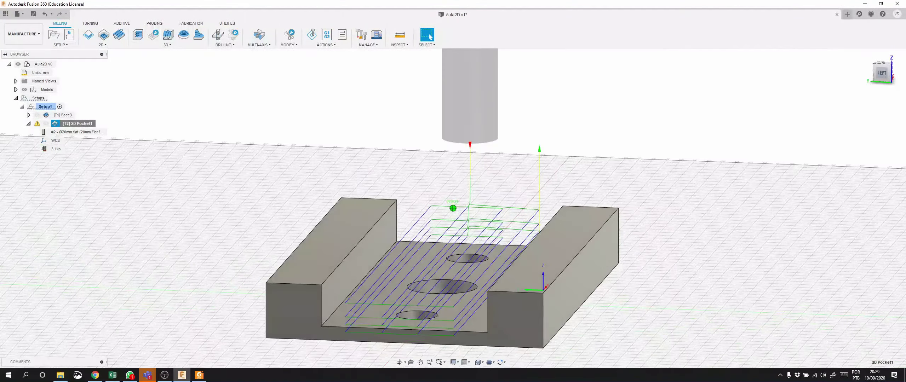
Simulate the 2D Pocket operation with stock at a faster playback speed and read the operation's warnings.
click(311, 34)
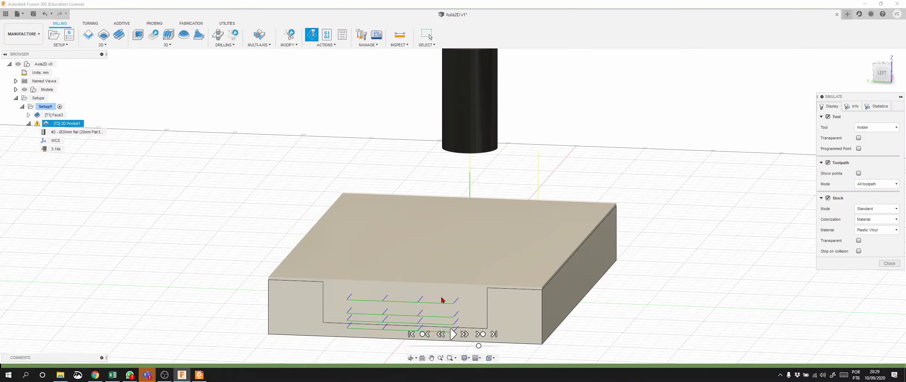
click(454, 335)
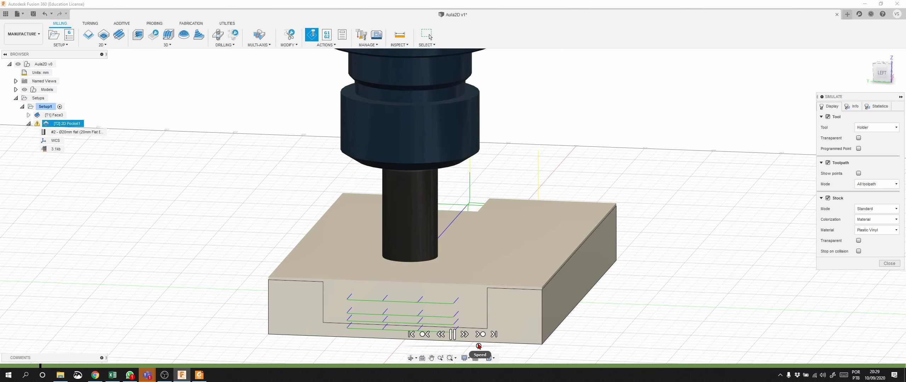
drag(488, 346, 500, 346)
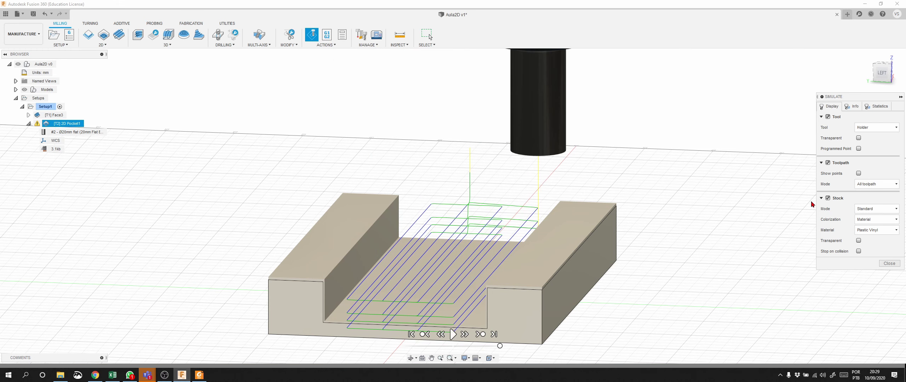
click(64, 124)
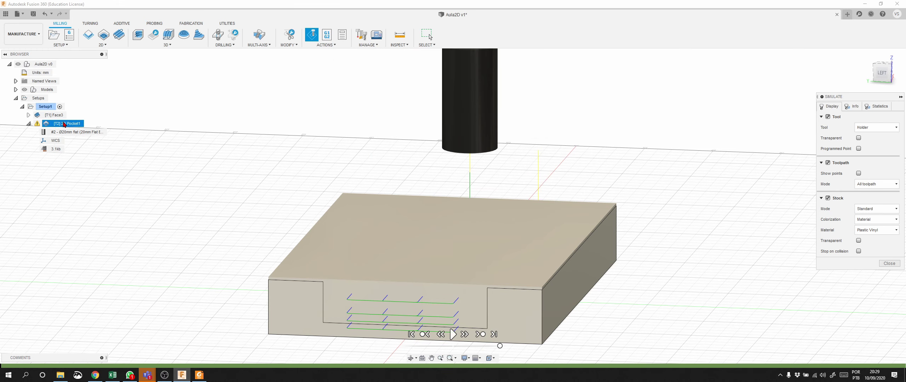
click(37, 124)
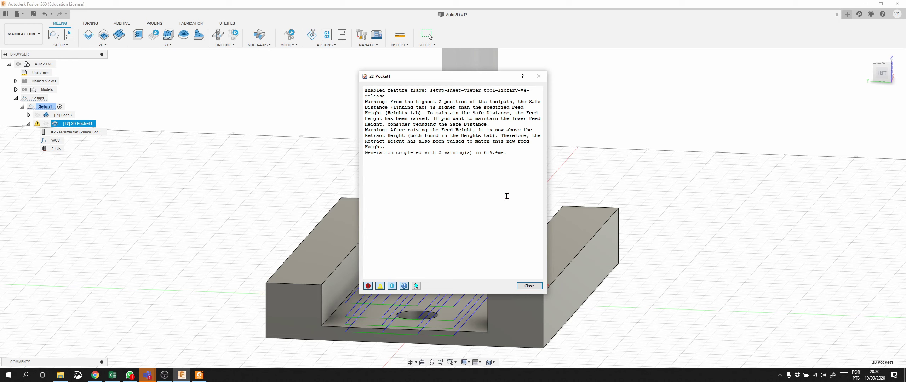
click(529, 286)
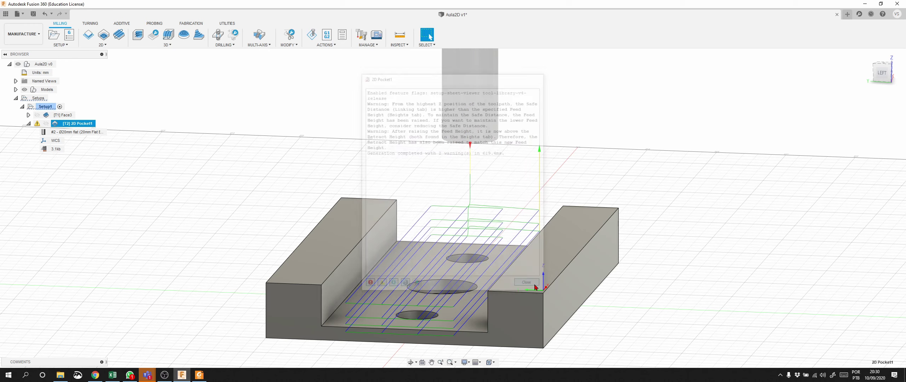
Reopen the 2D Pocket operation for editing and examine its tool, geometry, heights and passes settings.
right_click(69, 125)
click(80, 130)
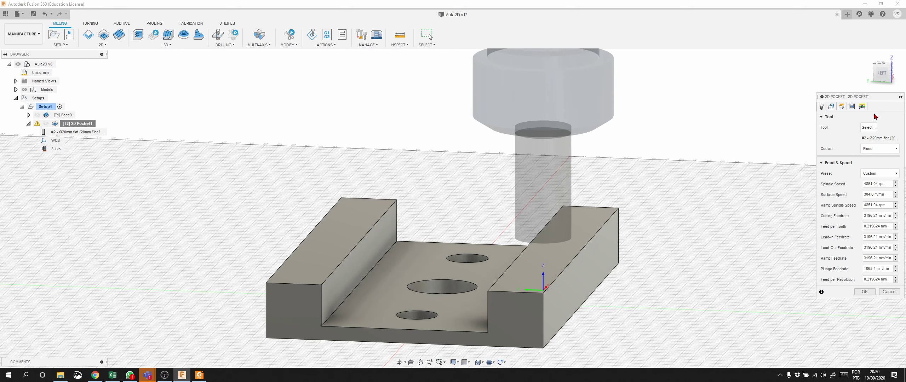
click(831, 106)
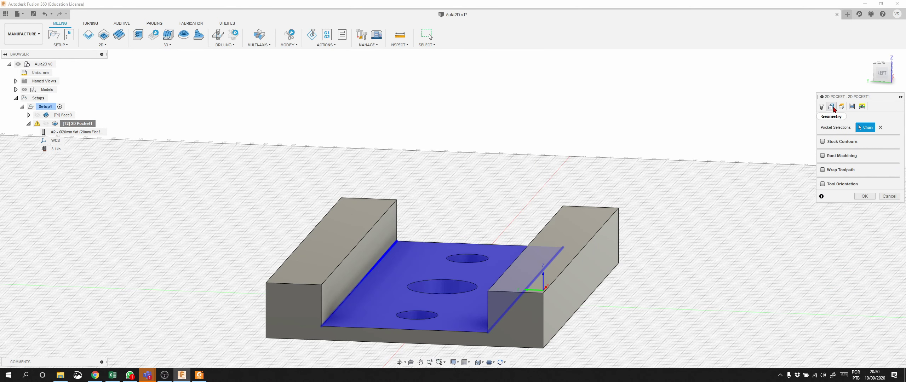
click(843, 107)
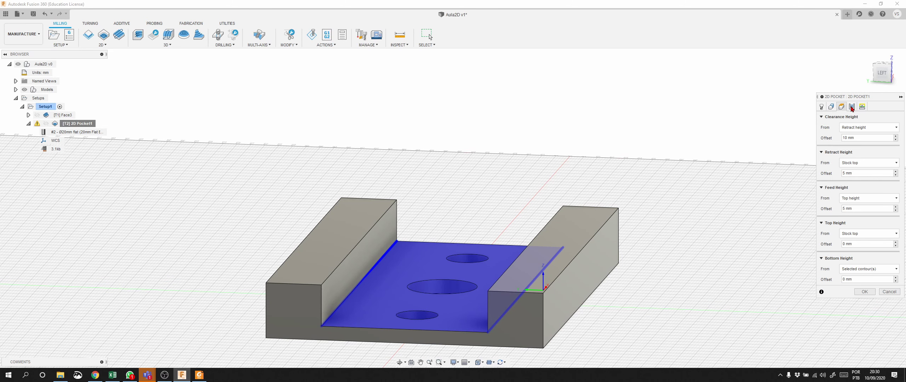
click(852, 107)
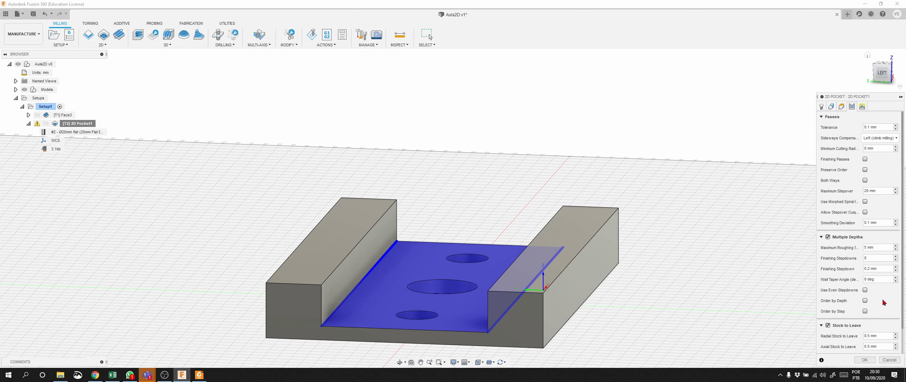
click(842, 107)
click(852, 107)
scroll(889, 202, down, 1)
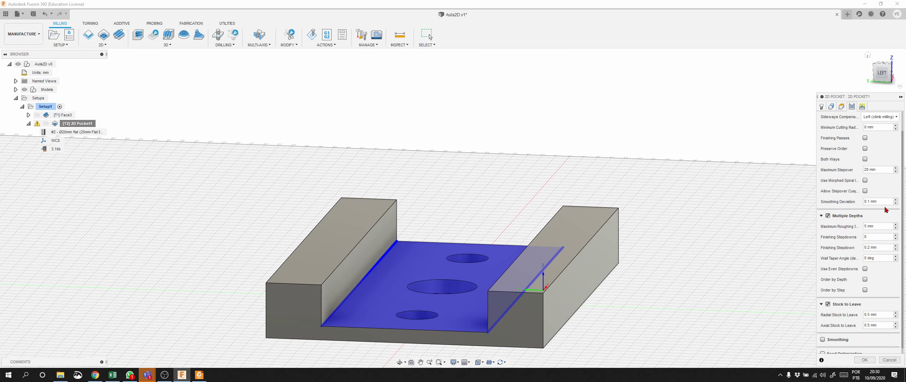
click(832, 107)
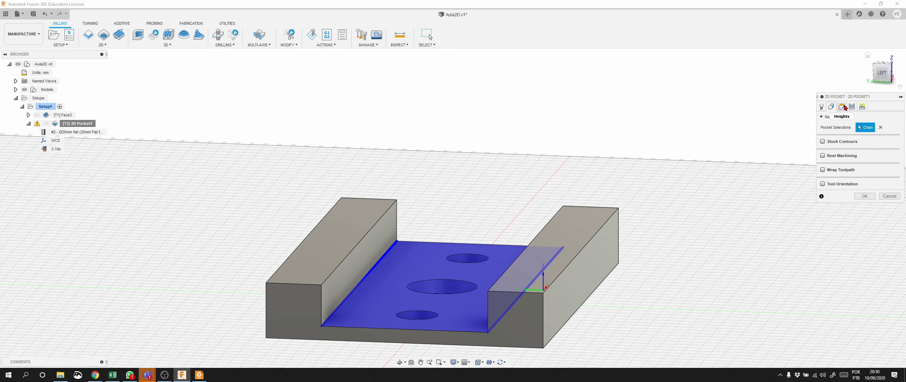
click(844, 107)
click(855, 109)
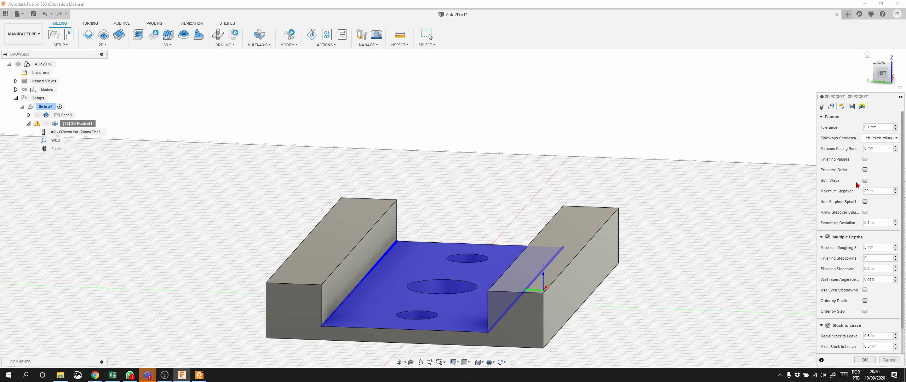
Set the 2D Pocket's radial stock to leave to 0.1 mm and regenerate the toolpath.
scroll(875, 232, down, 1)
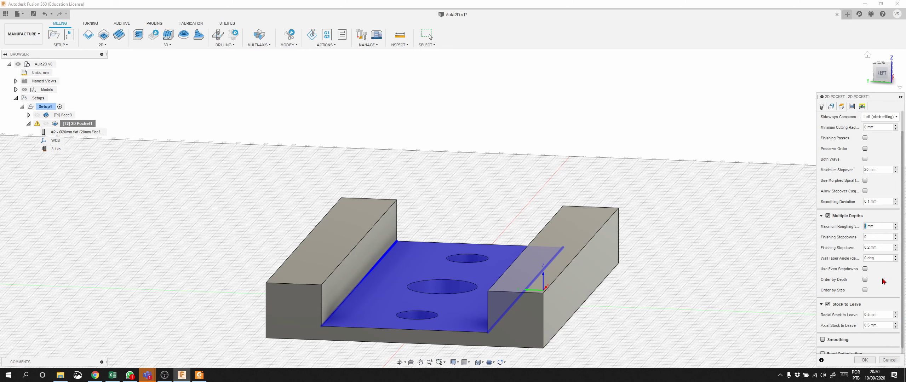
scroll(884, 281, down, 1)
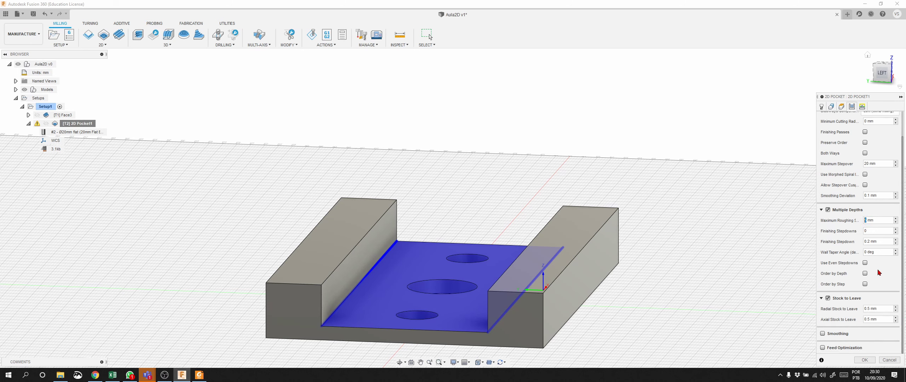
click(869, 309)
text(1)
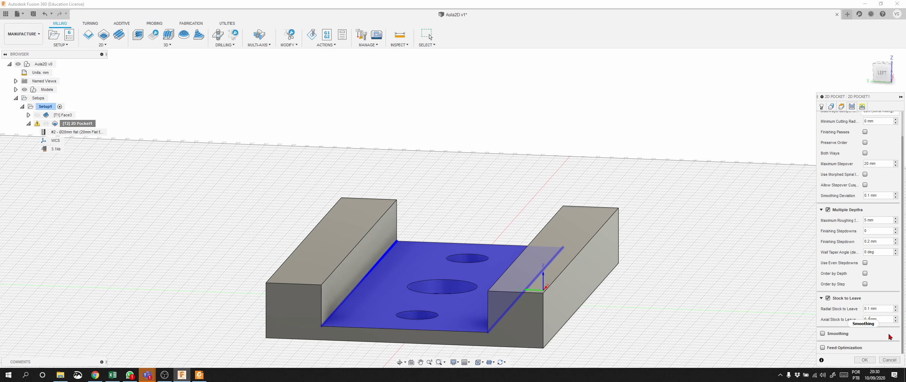
click(865, 360)
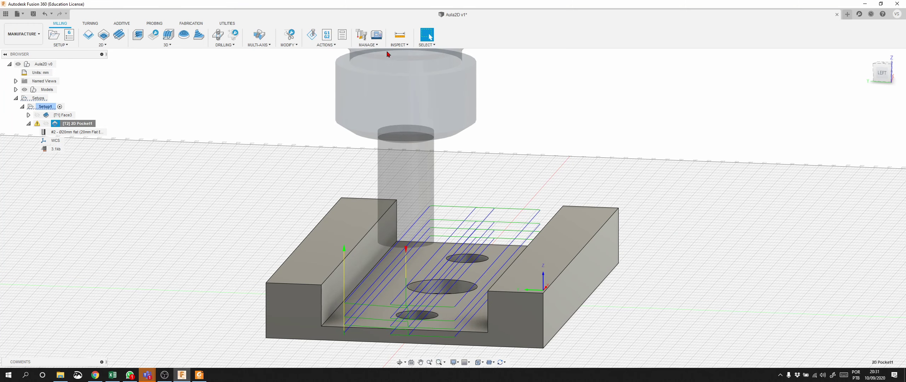
Simulate the regenerated 2D Pocket at a faster playback speed and examine the stock left on the channel walls.
click(312, 34)
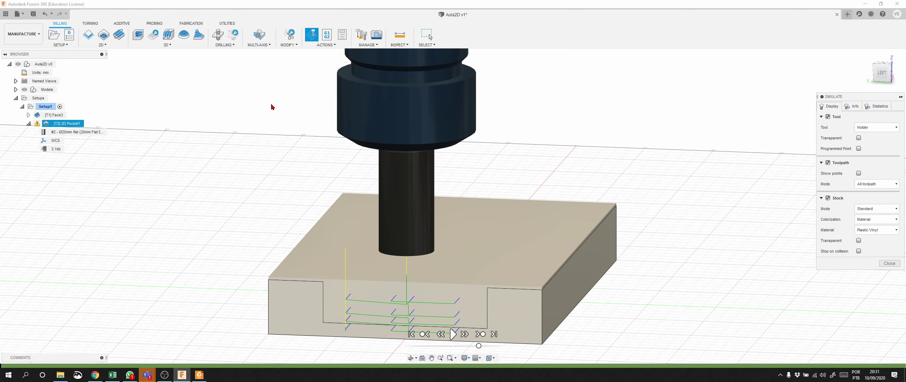
click(453, 334)
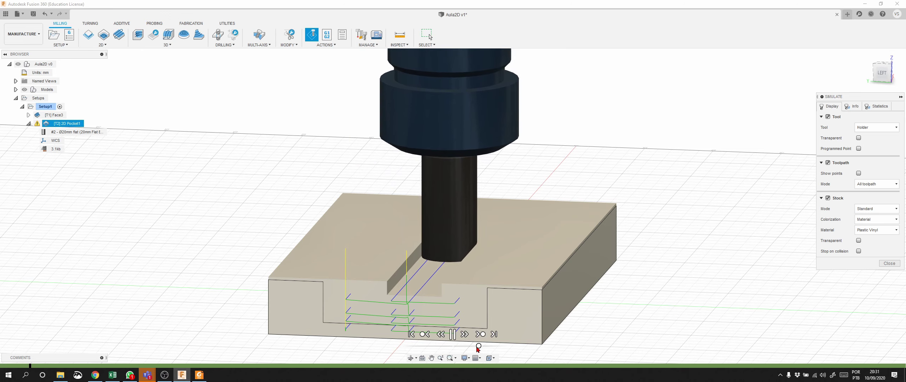
drag(491, 347, 501, 346)
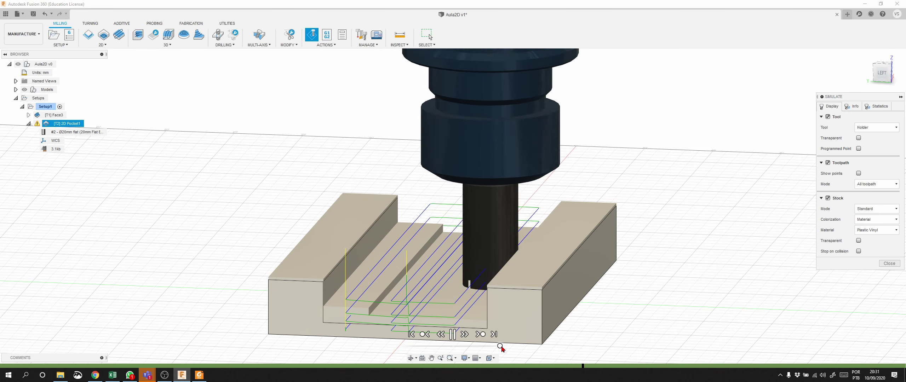
scroll(258, 138, up, 10)
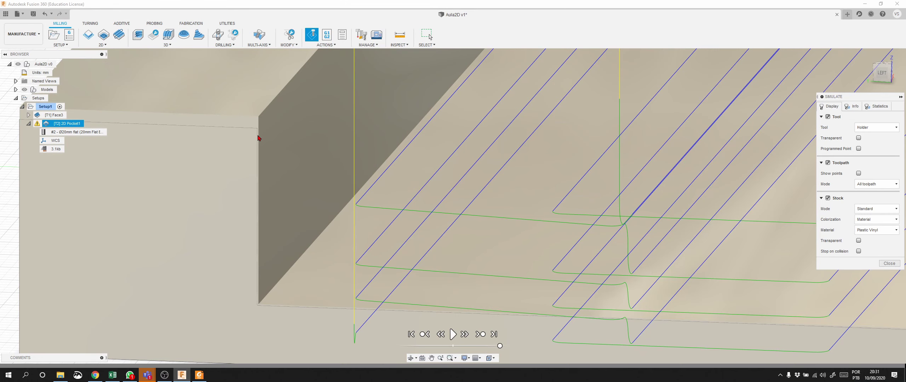
scroll(258, 139, down, 4)
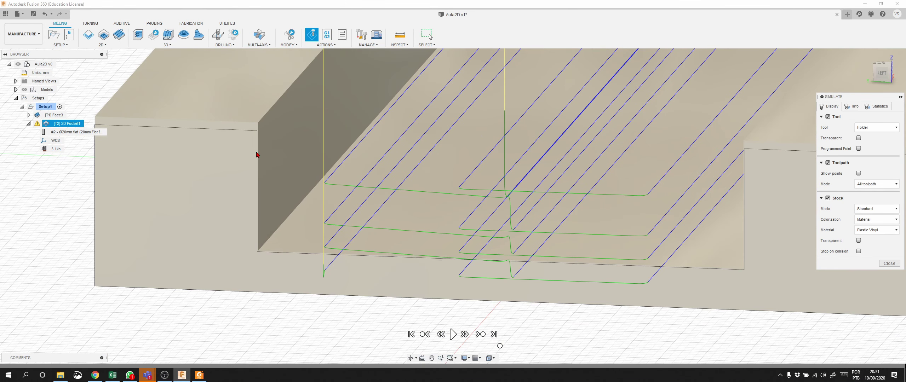
scroll(392, 217, down, 3)
click(889, 264)
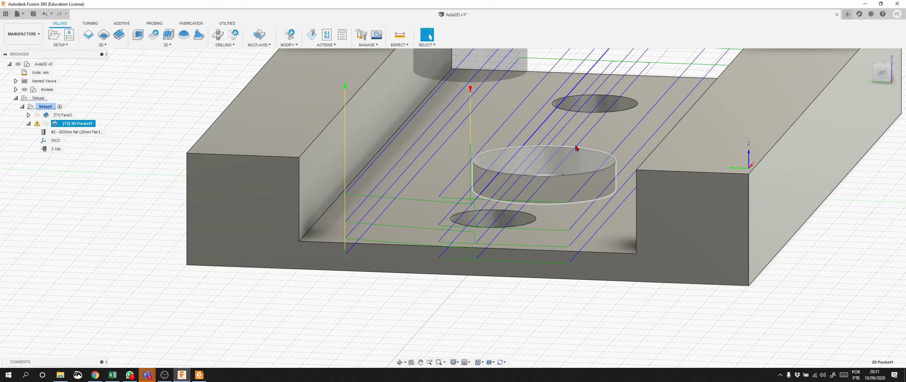
Collapse the 2D Pocket operation in the browser tree and inspect its toolpath in an isometric view.
scroll(457, 192, up, 2)
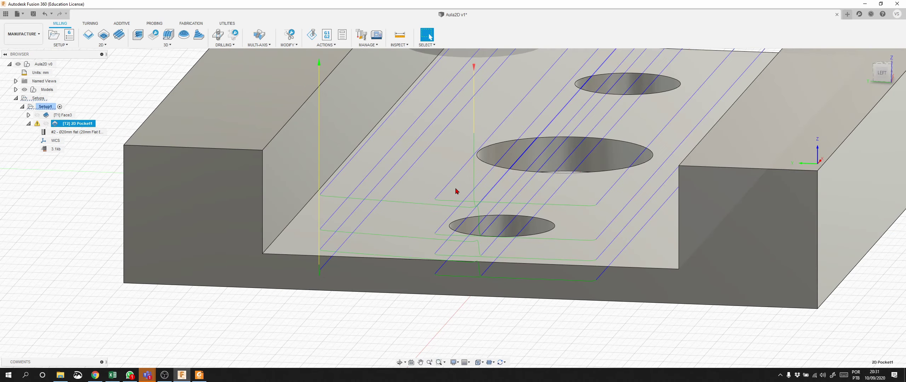
scroll(457, 192, down, 3)
click(29, 124)
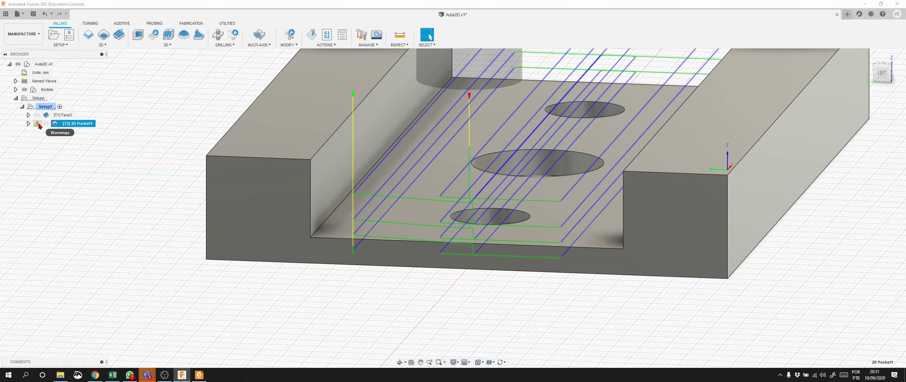
scroll(676, 161, down, 4)
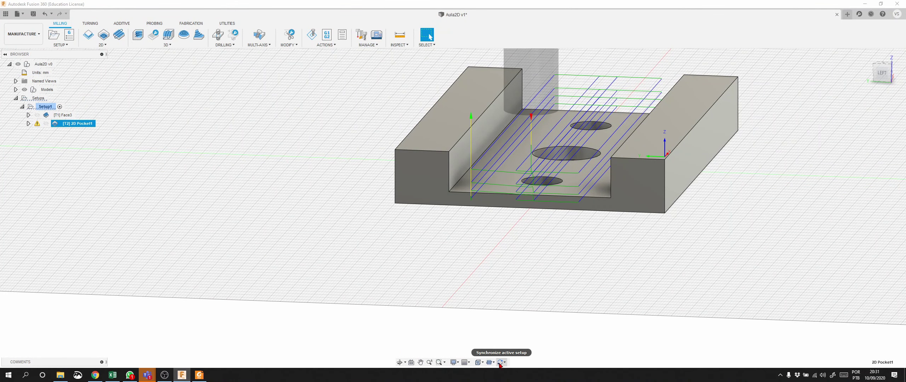
click(420, 362)
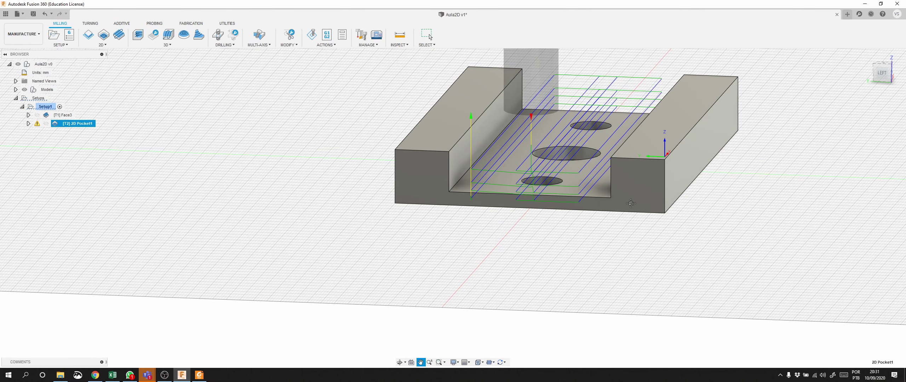
drag(631, 204, 479, 306)
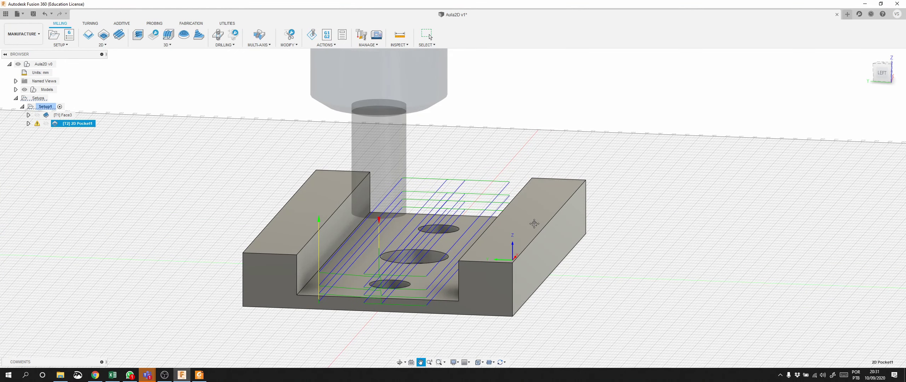
mouse_move(884, 74)
mouse_down()
mouse_move(878, 87)
mouse_move(867, 75)
mouse_move(868, 85)
mouse_up()
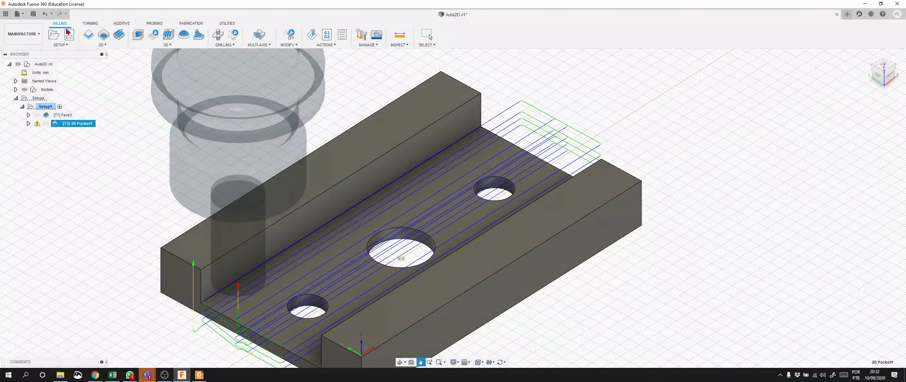
Create a Bore operation on the three circular holes in the channel floor with the 20 mm flat end mill and generate it.
click(105, 45)
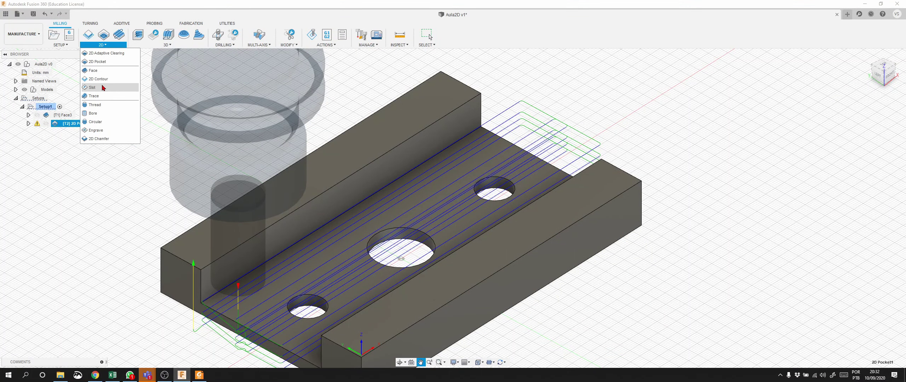
click(93, 113)
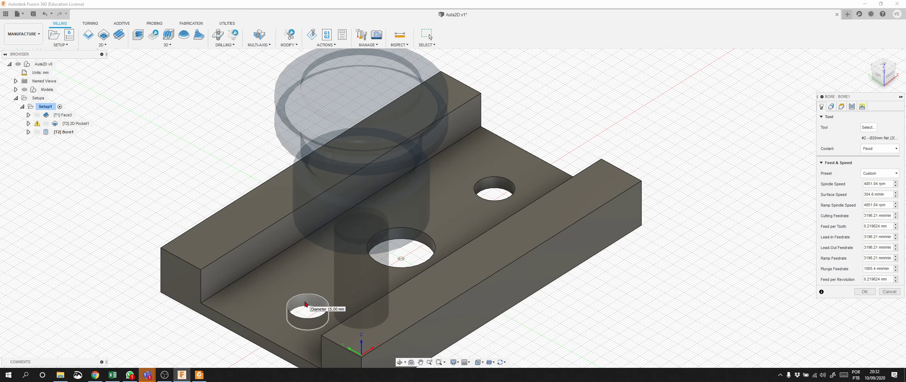
click(306, 303)
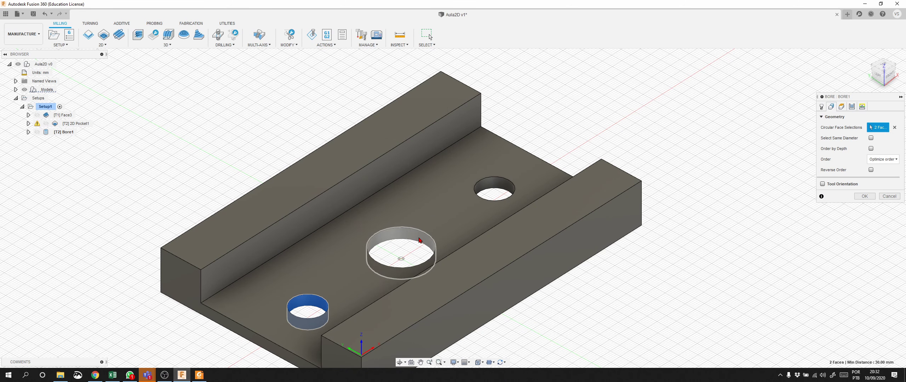
click(494, 192)
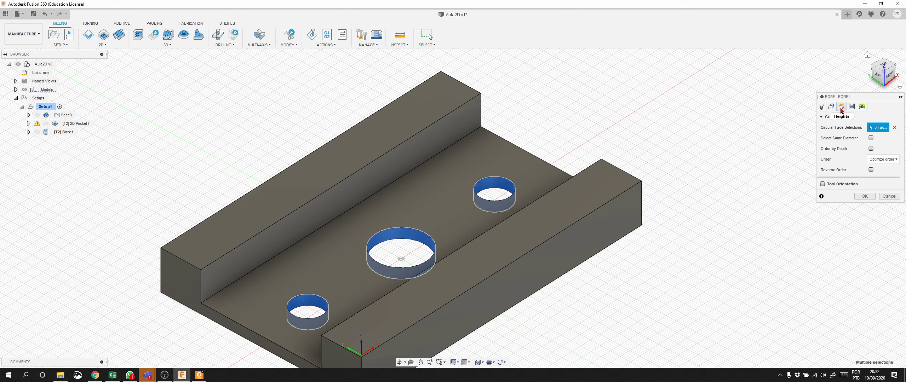
click(853, 109)
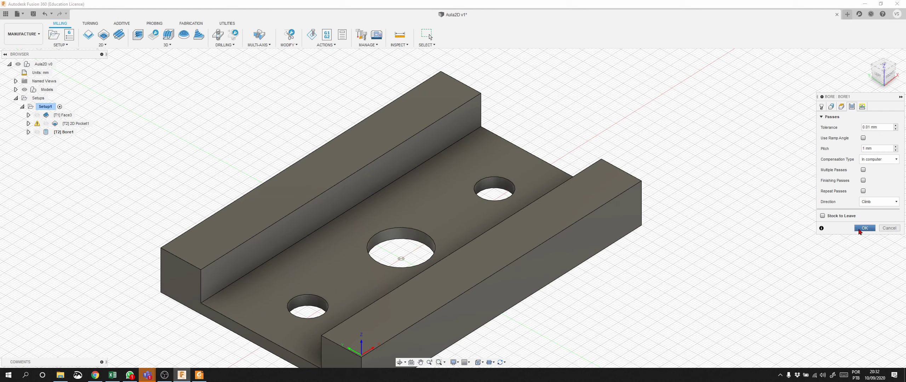
click(864, 229)
click(473, 196)
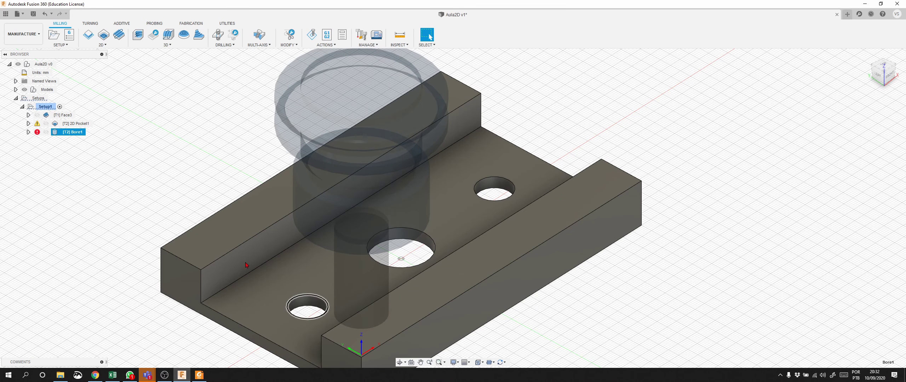
Reopen the Bore operation for editing and reselect the walls of the three channel-floor holes as its circular faces.
right_click(74, 133)
click(84, 139)
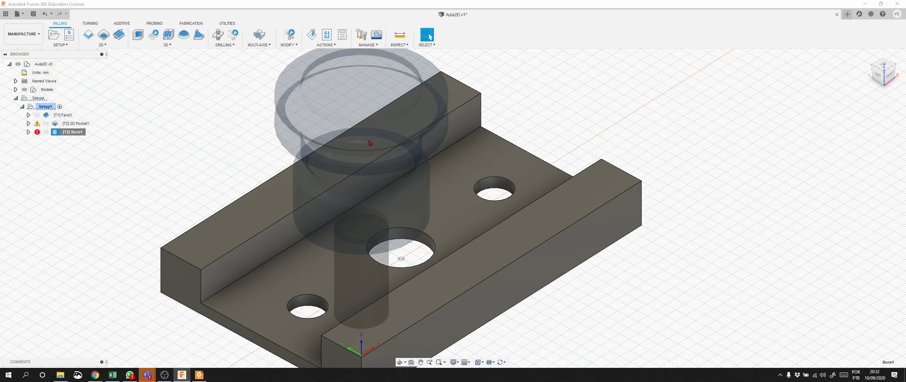
click(842, 107)
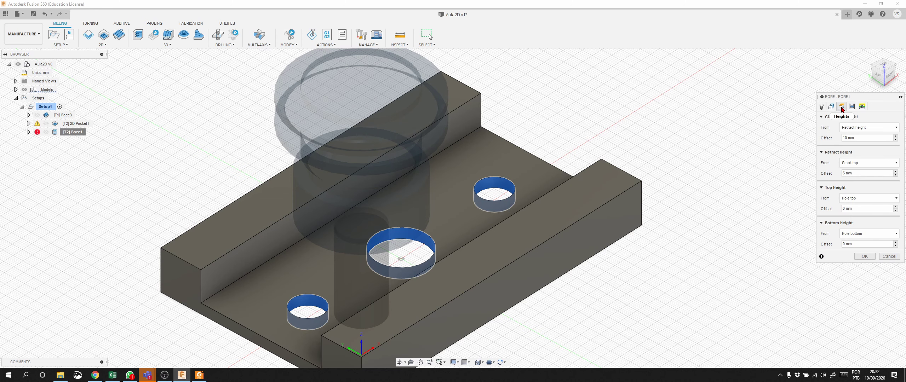
click(831, 107)
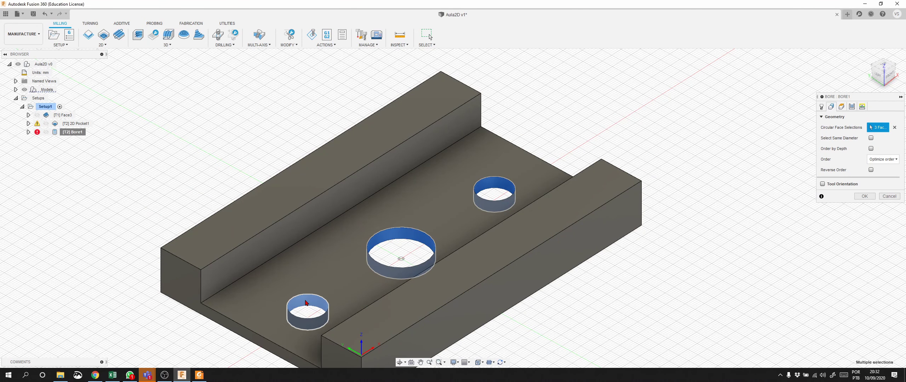
click(322, 298)
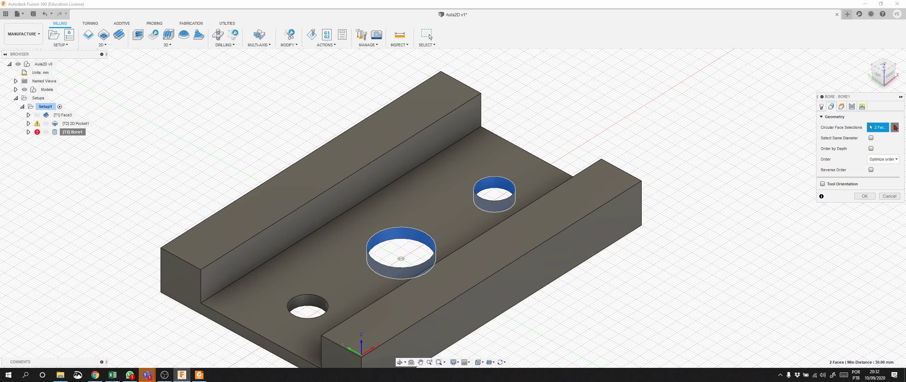
click(895, 128)
click(301, 301)
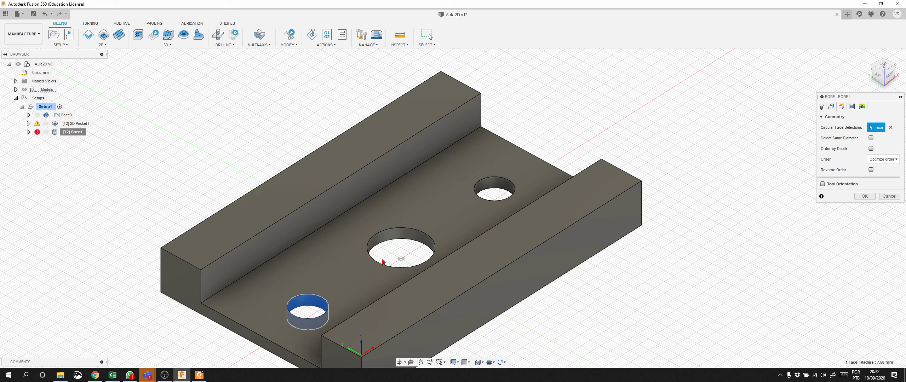
click(418, 238)
click(490, 202)
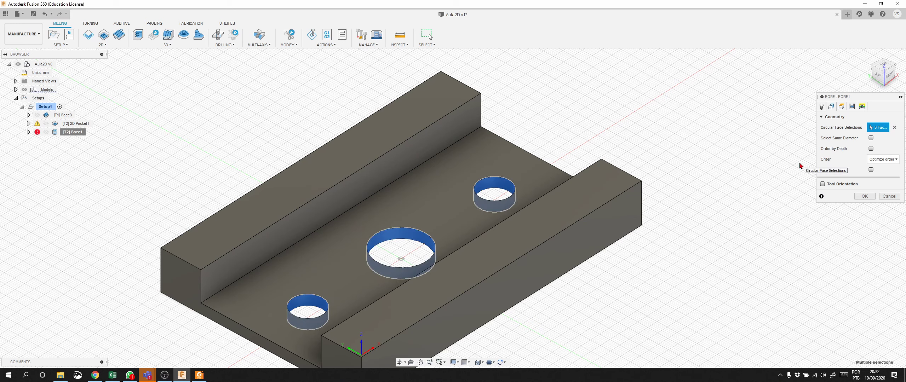
Switch the Bore operation's tool to the 8 mm flat end mill and inspect the toolpath in the three holes.
click(821, 107)
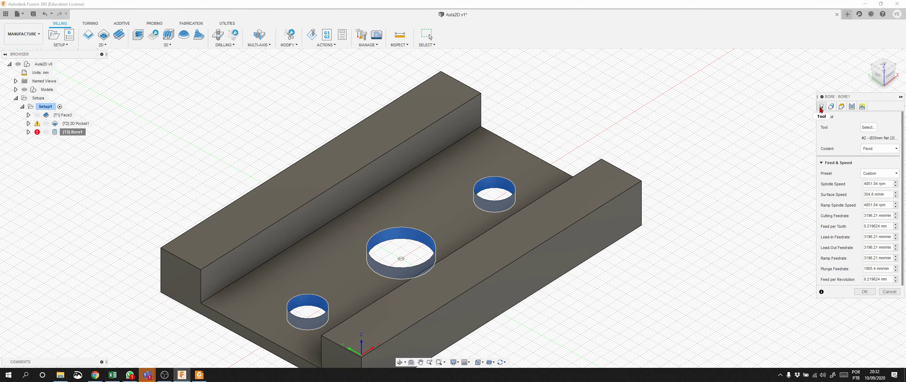
click(874, 129)
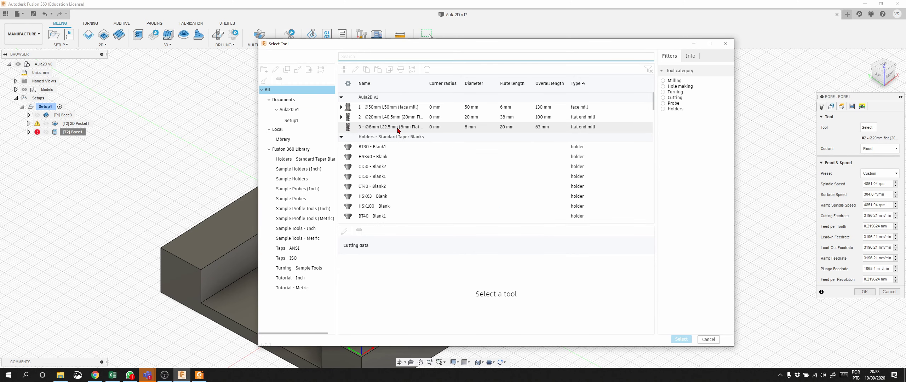
click(398, 128)
click(681, 340)
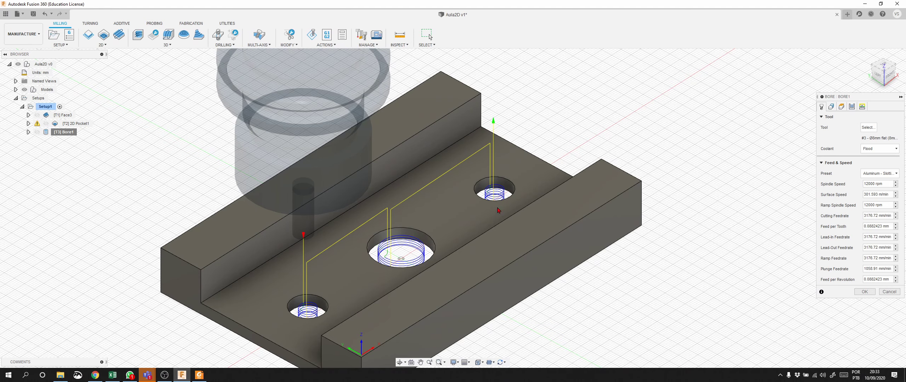
click(881, 76)
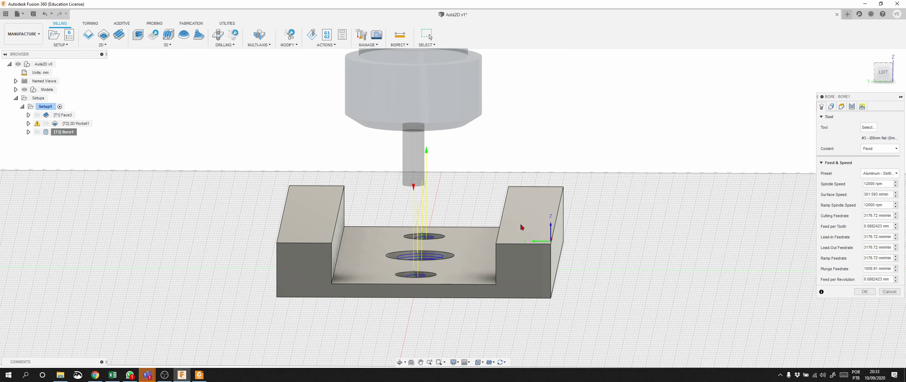
shift+middle_drag(453, 208, 400, 184)
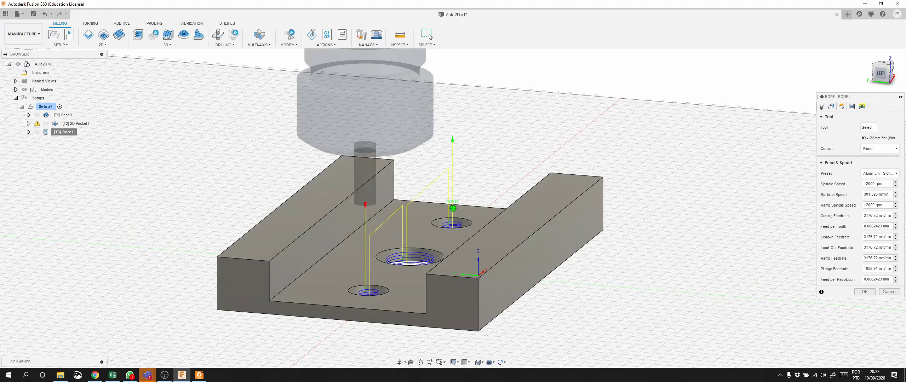
Try a 2 mm top height offset from the hole top and check where the bore passes start.
click(842, 106)
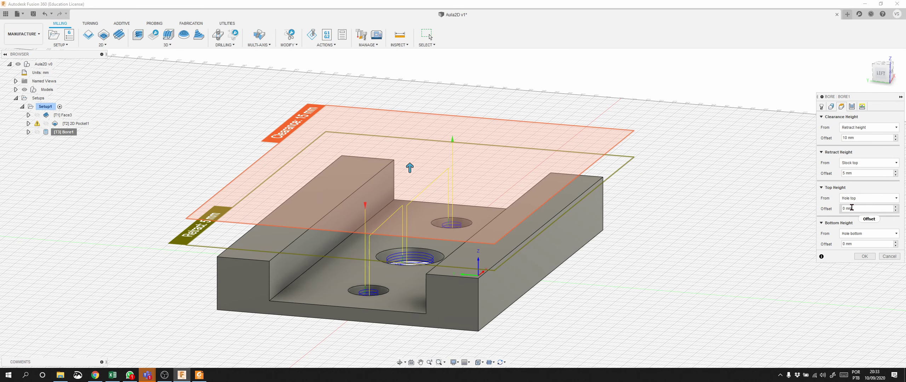
click(896, 208)
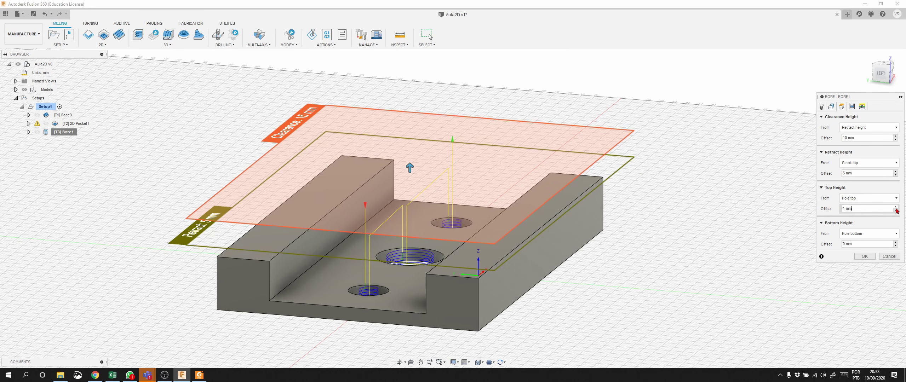
click(896, 208)
click(881, 78)
mouse_move(880, 78)
shift+middle_down()
mouse_move(902, 69)
mouse_move(893, 70)
shift+middle_up()
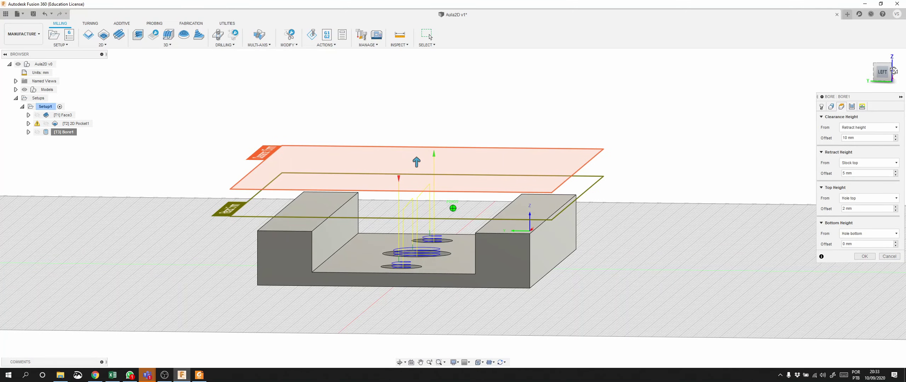
click(893, 71)
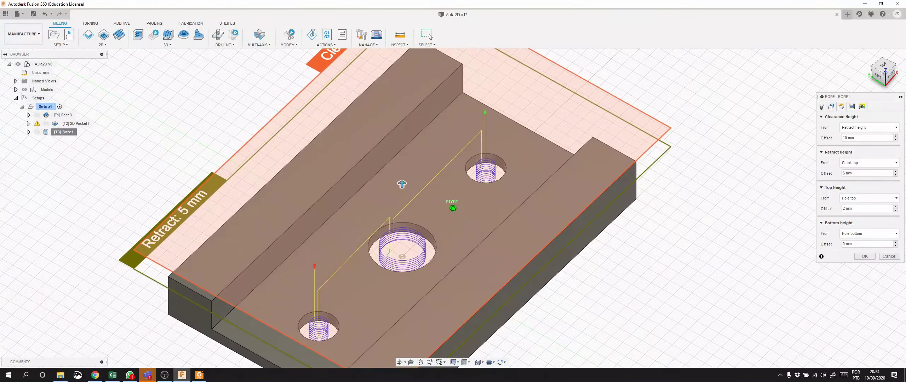
shift+middle_drag(425, 216, 403, 219)
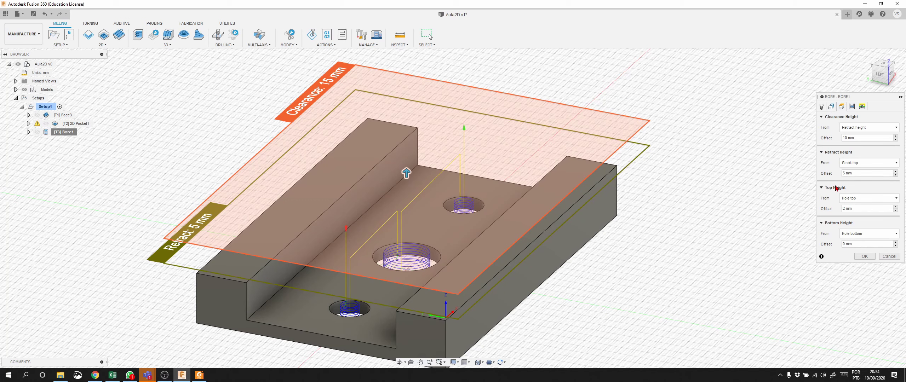
Examine the Bore's clearance and retract planes from the side, and briefly open the machining simulation.
mouse_move(861, 201)
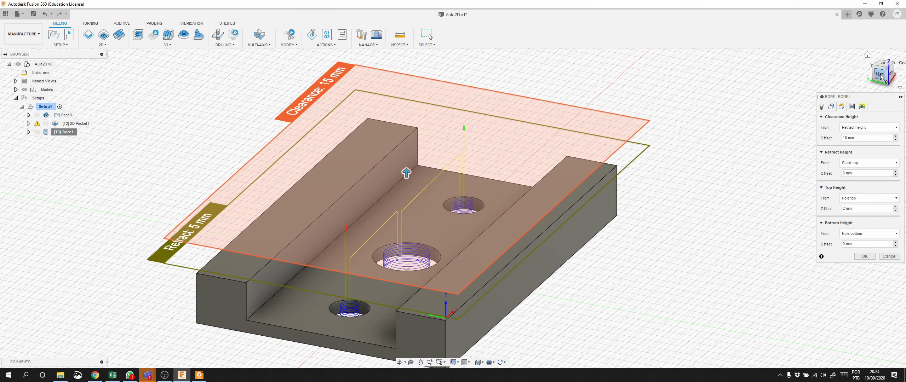
click(889, 64)
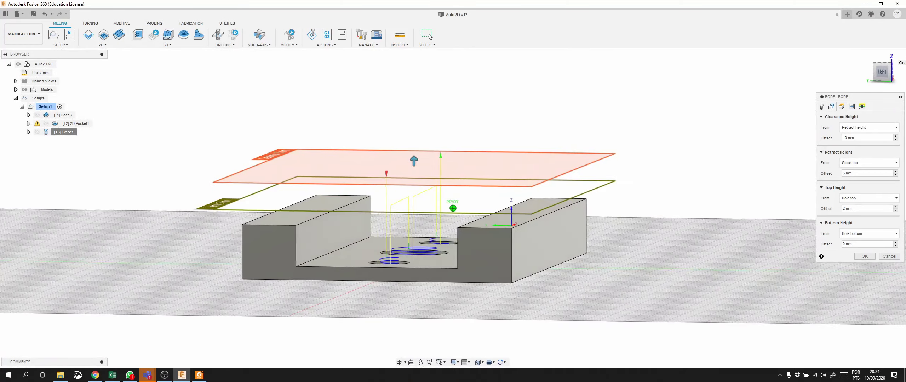
drag(892, 56, 885, 71)
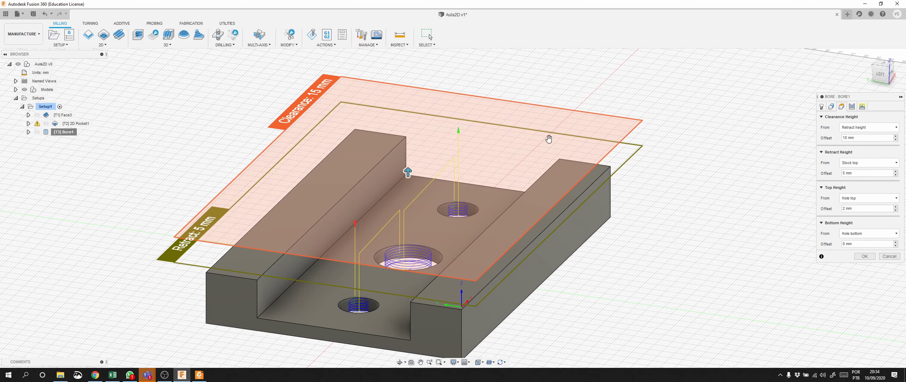
click(316, 36)
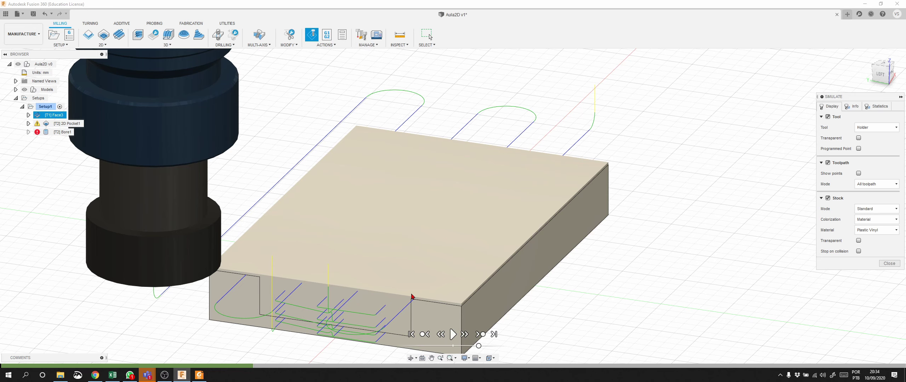
click(889, 264)
Reopen the Bore operation and set its top height offset to 2 mm above the hole top.
double_click(72, 132)
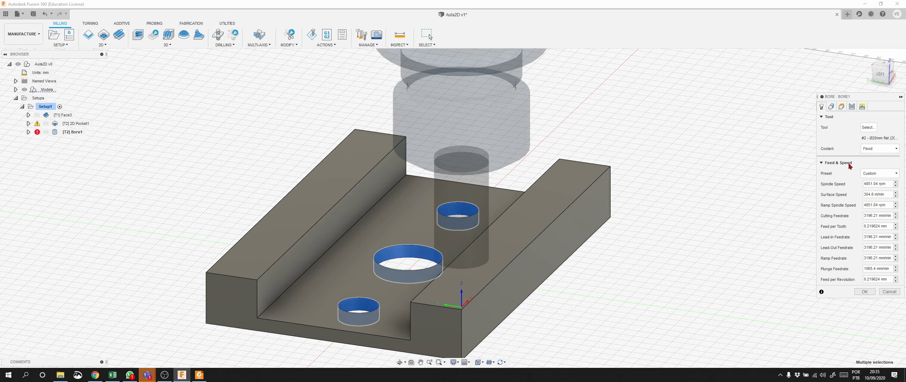
click(841, 106)
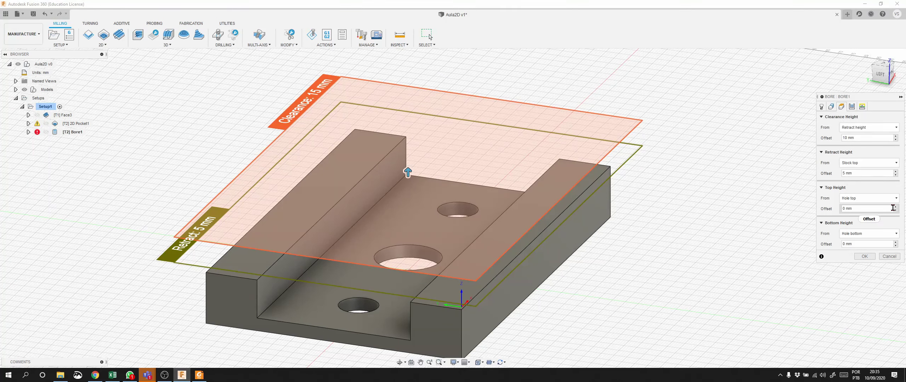
click(895, 207)
click(896, 207)
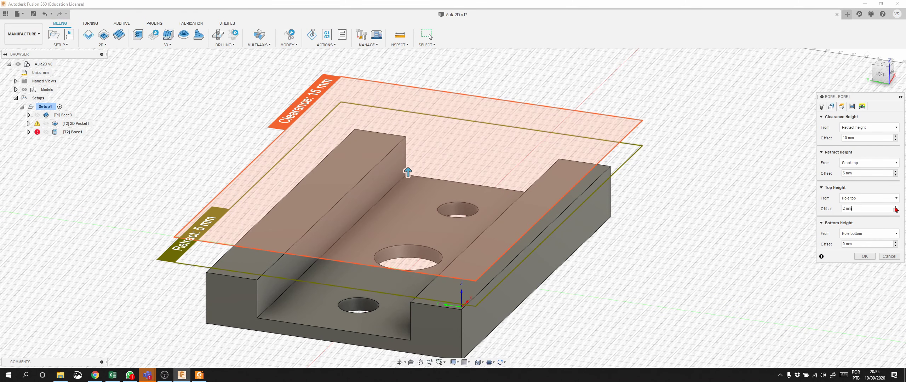
Assign the 8 mm flat end mill (tool 3) to the Bore operation and generate its toolpath.
click(821, 106)
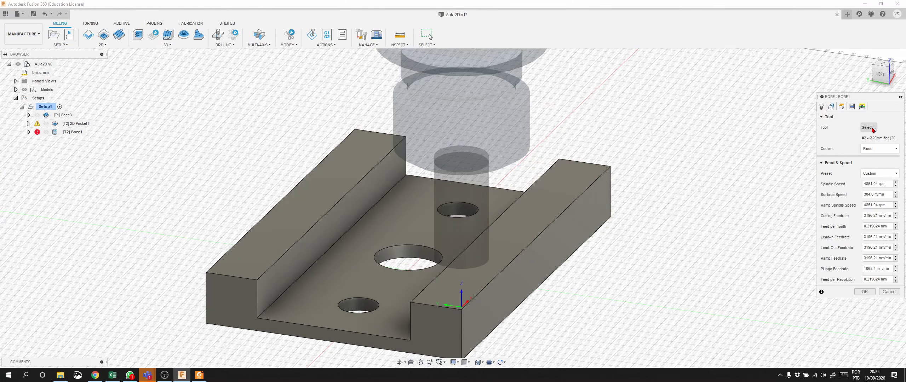
click(869, 127)
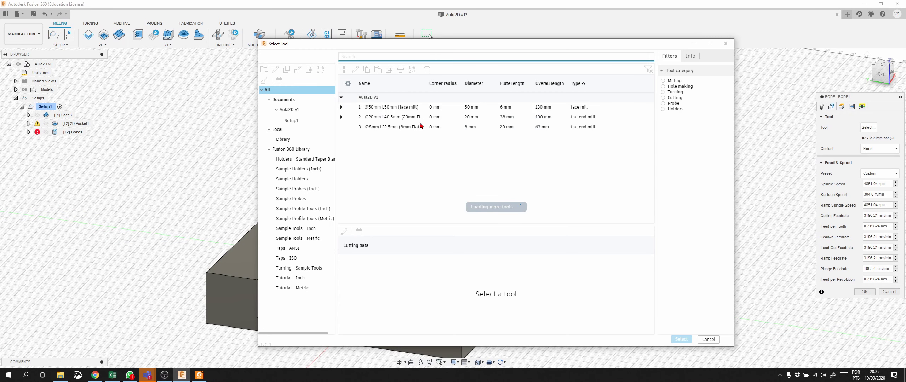
click(399, 128)
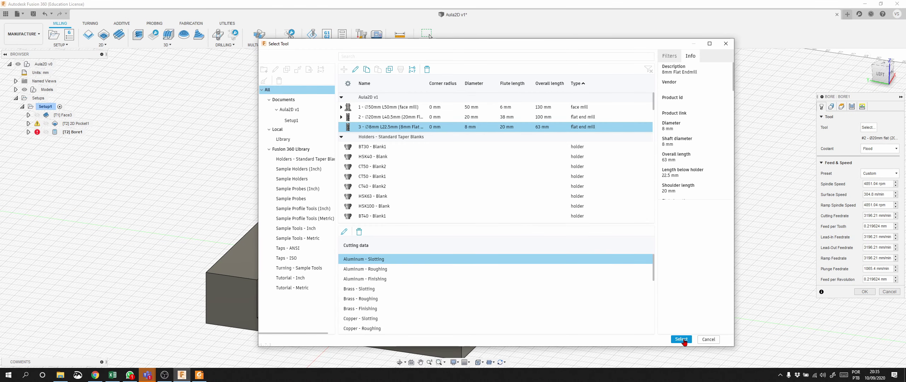
click(681, 339)
click(864, 291)
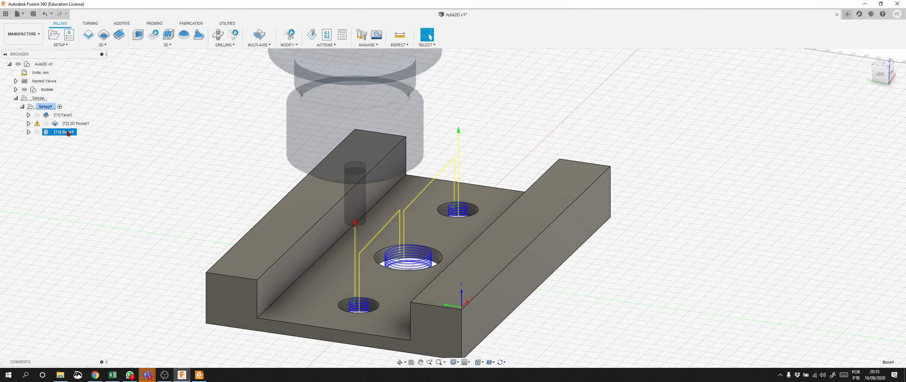
Simulate all operations of Setup1 together and skip to the end to examine the finished part.
click(312, 35)
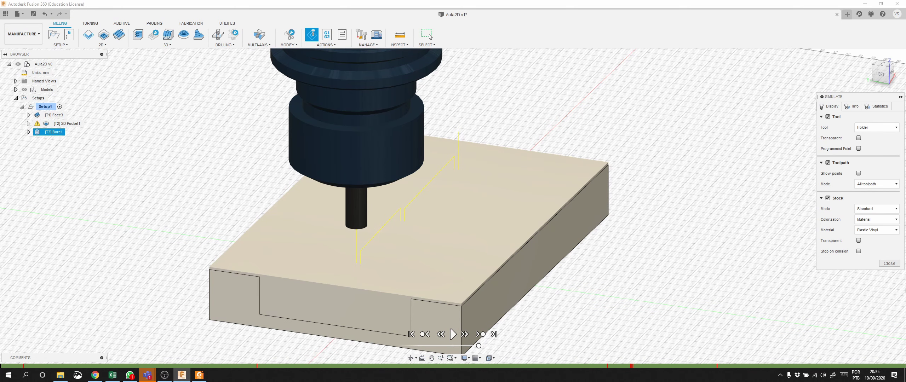
click(895, 265)
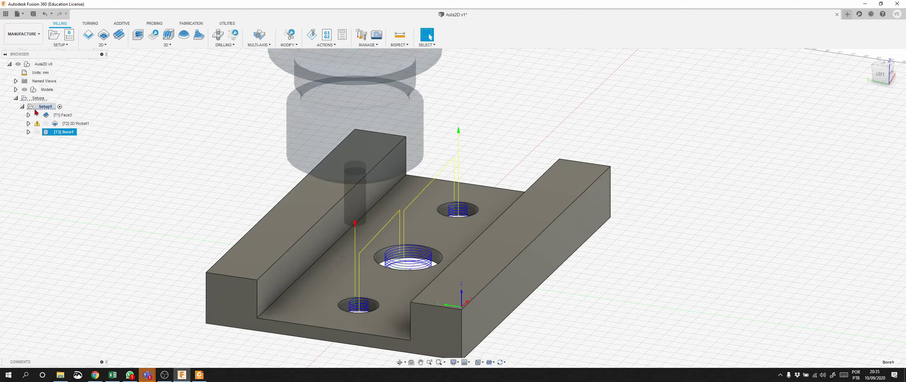
click(42, 108)
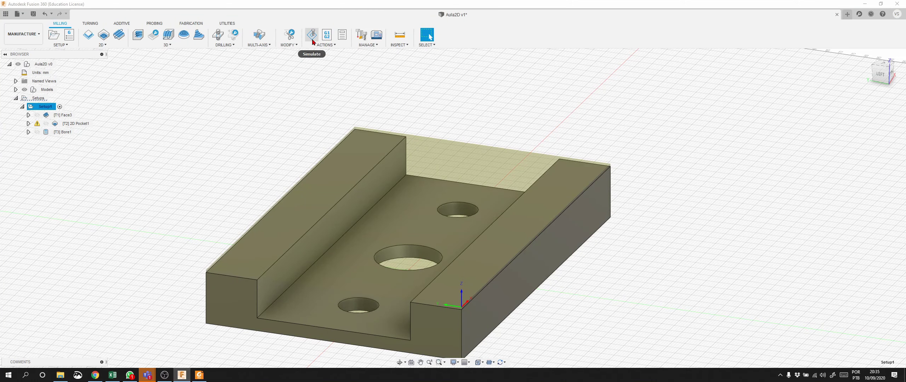
click(313, 36)
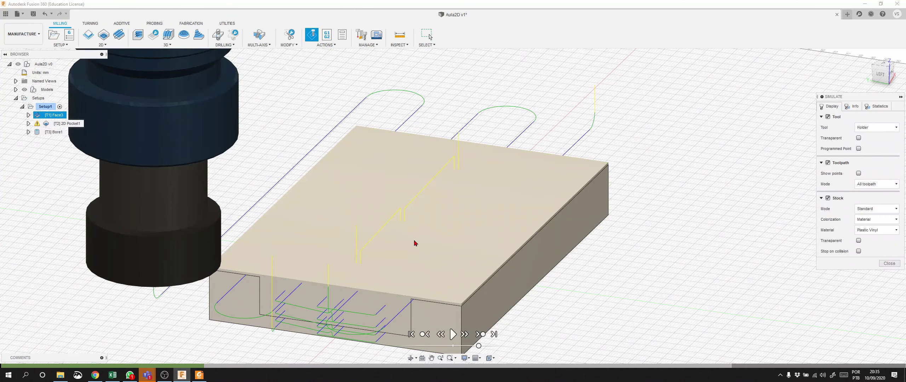
click(494, 334)
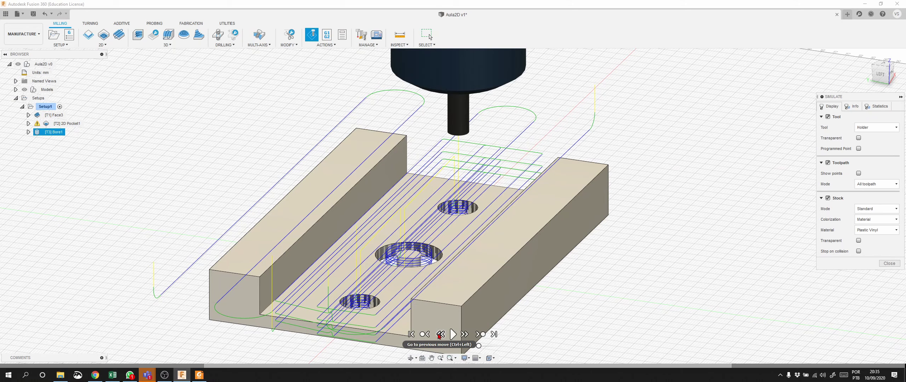
Return the simulation to the start of the Bore operation and play it in an isometric view.
click(425, 335)
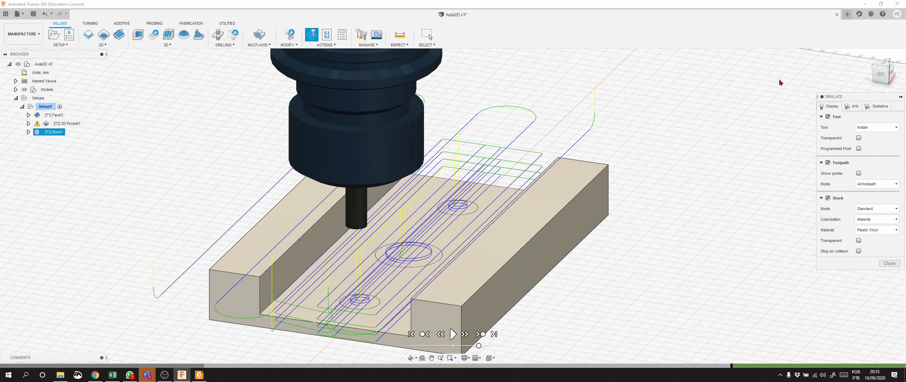
drag(880, 80, 869, 92)
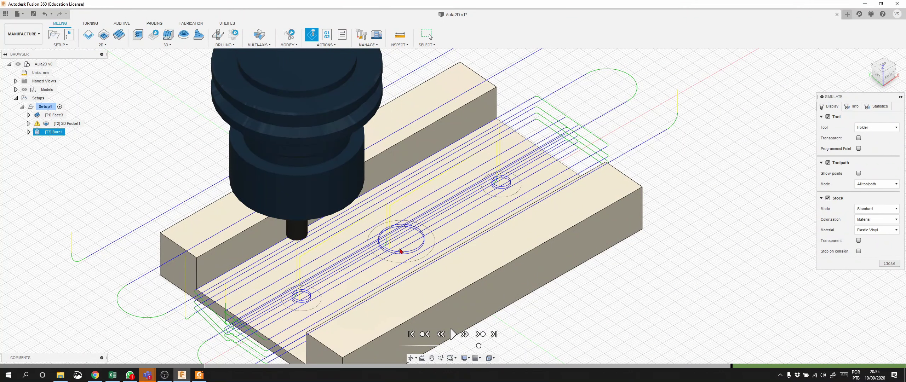
click(453, 334)
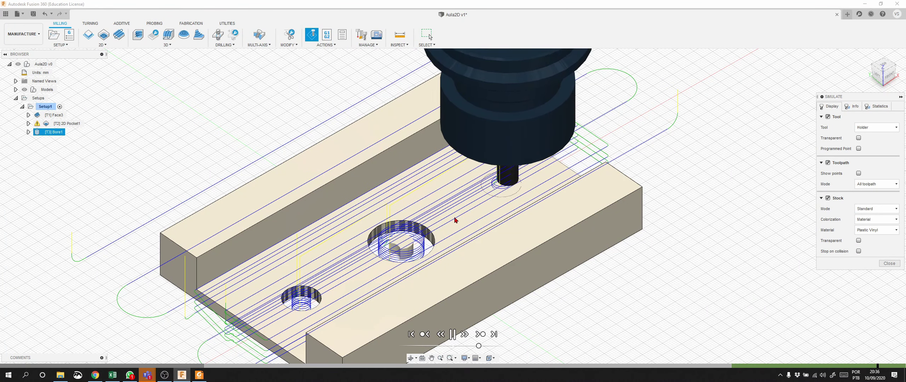
Examine the three bored holes and the leftover material in the large central hole up close, and close the simulation.
scroll(403, 251, down, 3)
scroll(402, 252, up, 4)
scroll(402, 252, up, 5)
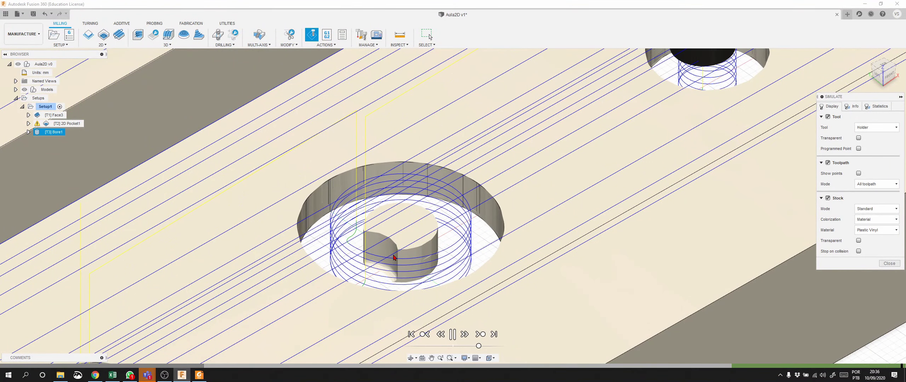
scroll(370, 251, down, 5)
scroll(386, 254, down, 2)
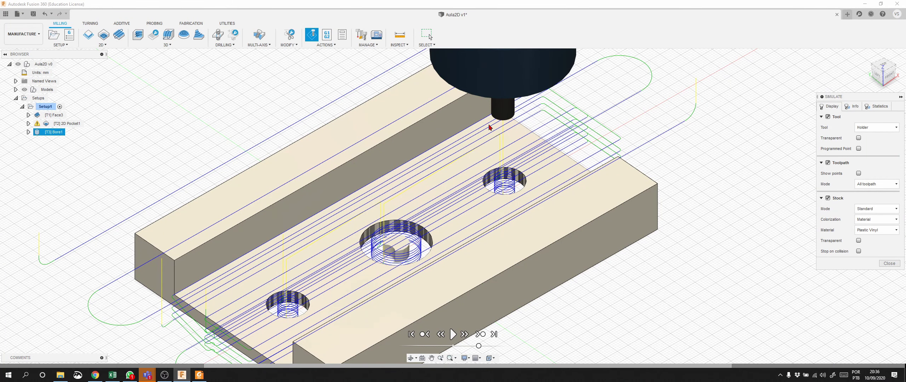
scroll(380, 254, down, 5)
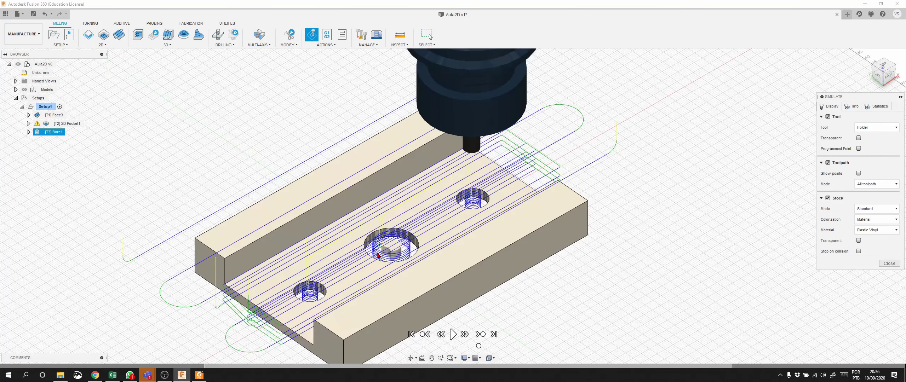
scroll(381, 254, up, 2)
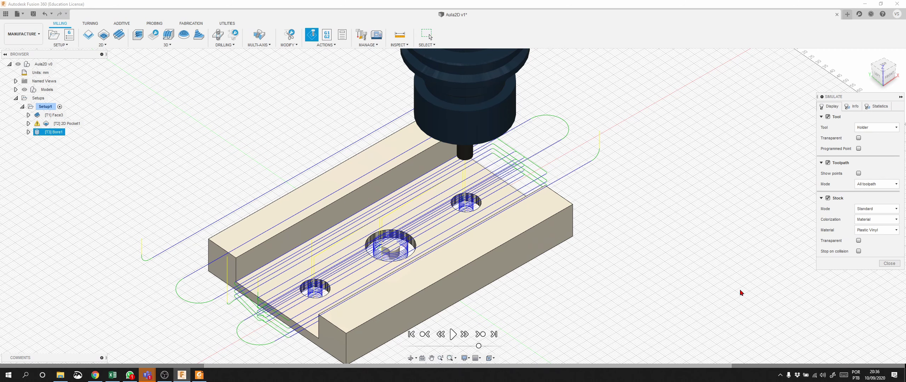
click(884, 265)
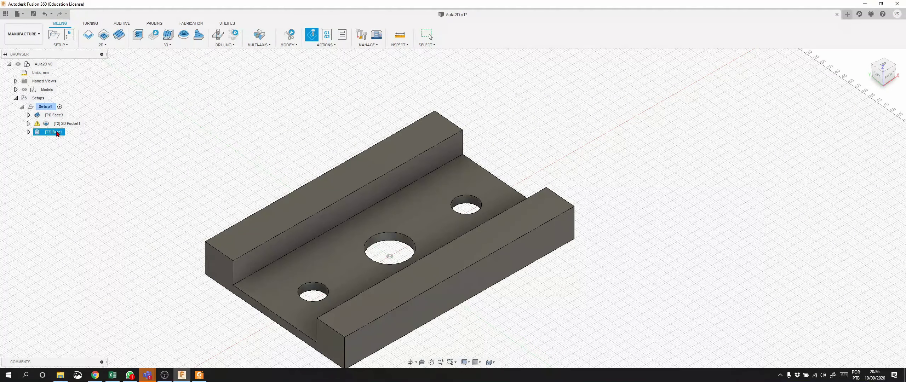
Try enabling multiple passes with 2 stepovers in the Bore operation that covers all three holes.
right_click(62, 133)
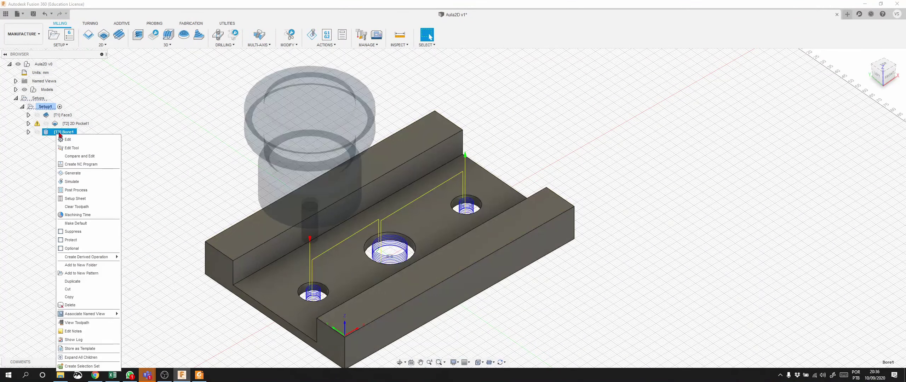
key(Escape)
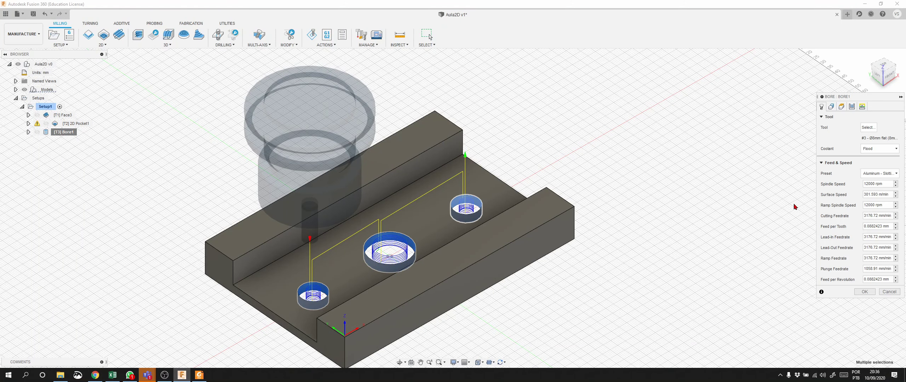
click(852, 107)
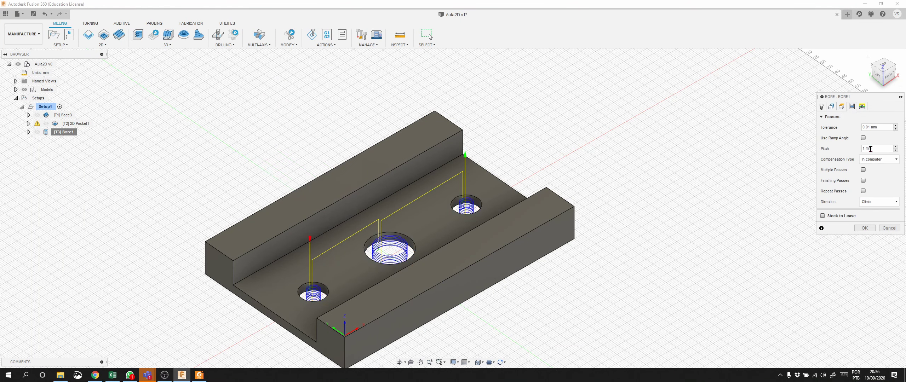
click(863, 170)
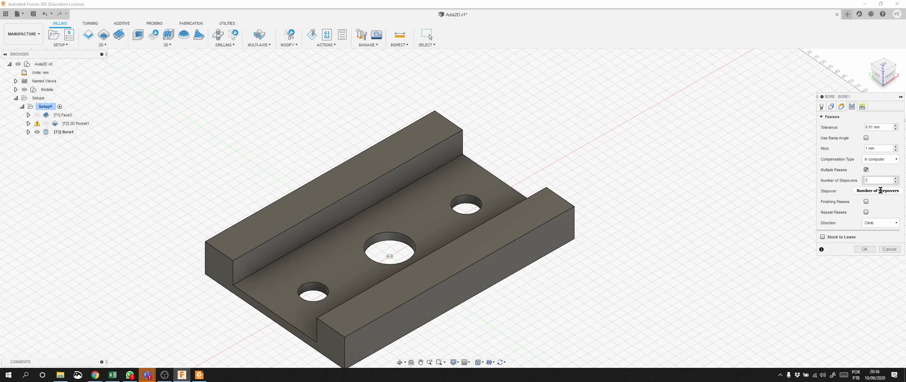
click(864, 249)
click(475, 196)
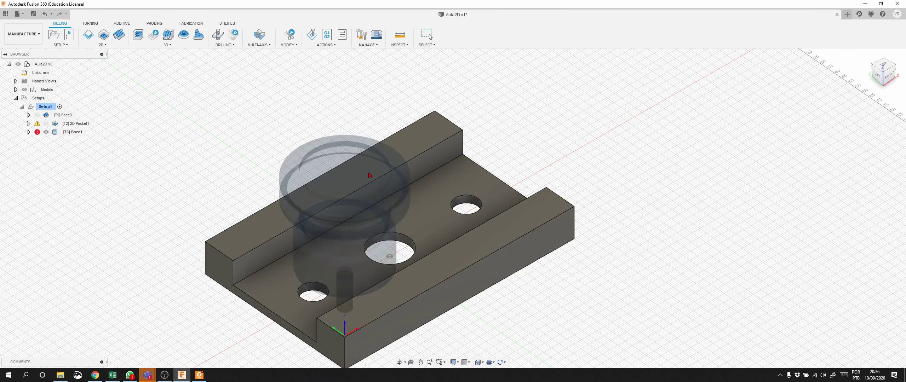
Edit the Bore operation to exclude the large central hole from its faces and turn off multiple passes.
right_click(64, 133)
click(79, 139)
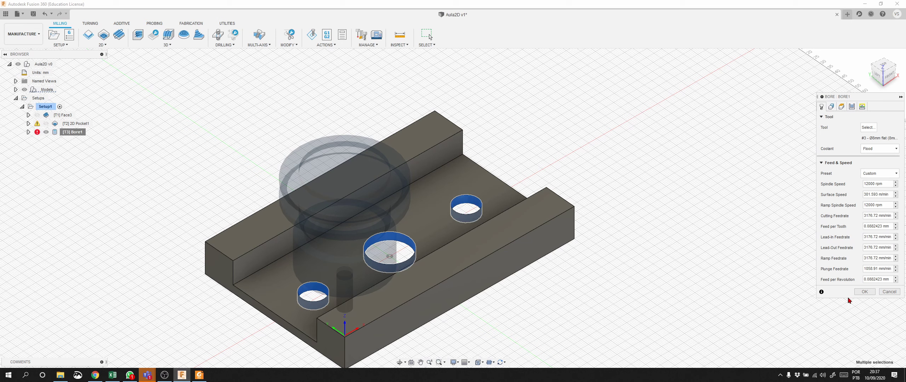
click(873, 292)
click(831, 107)
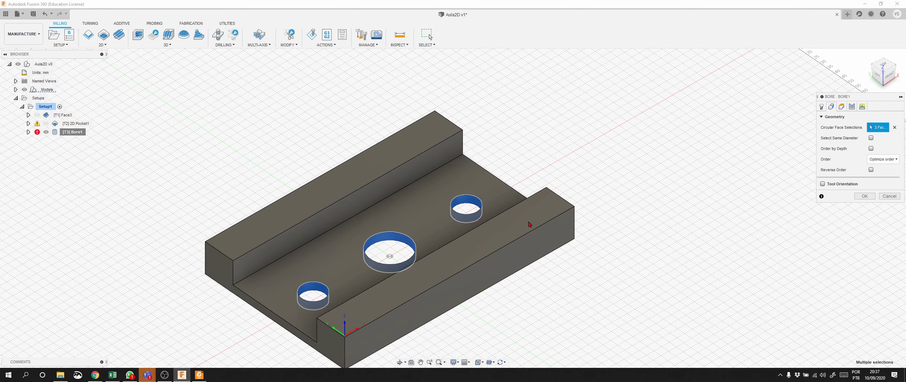
click(413, 243)
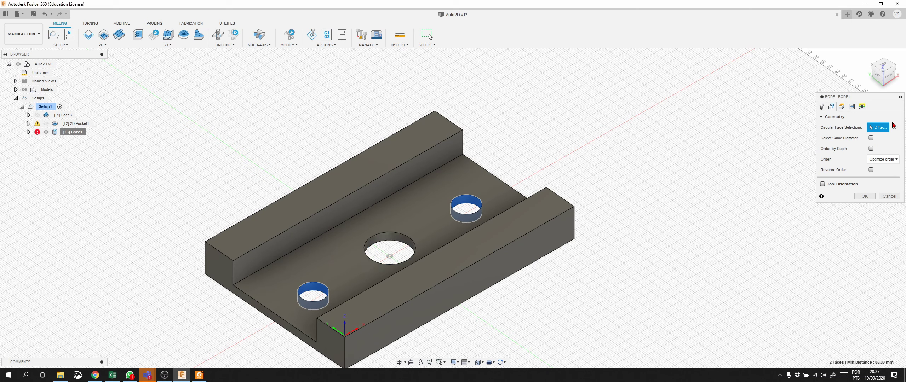
click(852, 107)
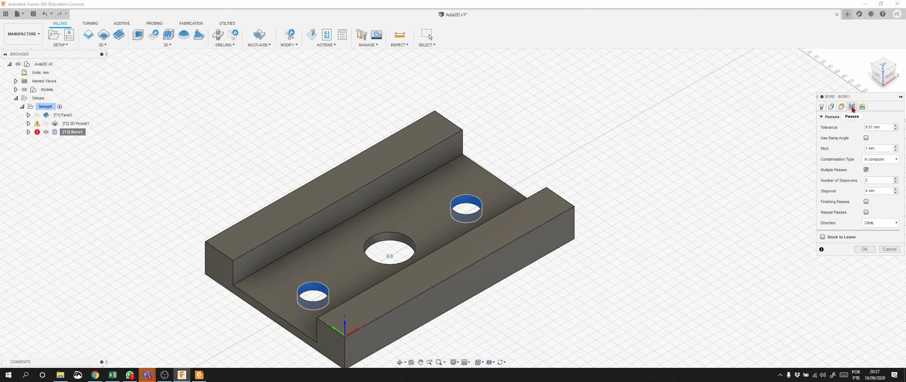
click(867, 170)
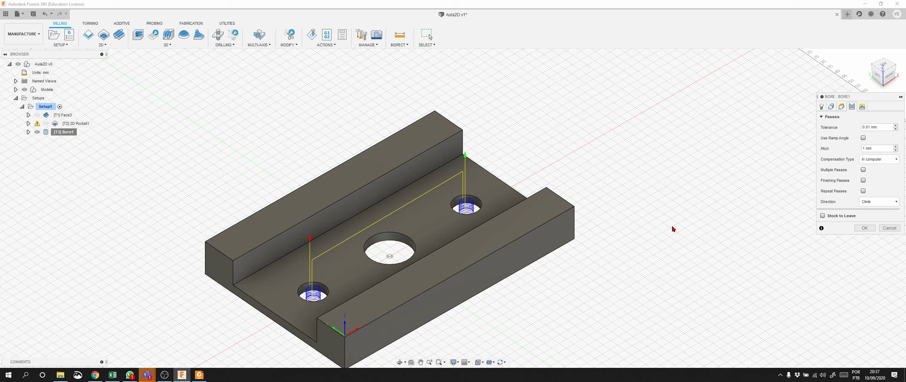
click(864, 229)
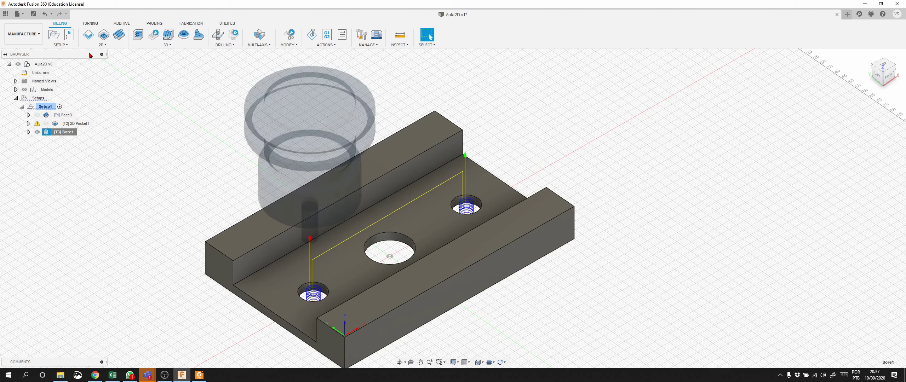
Create a second Bore operation on the large central hole using multiple passes with 2 stepovers of 4 mm.
click(112, 46)
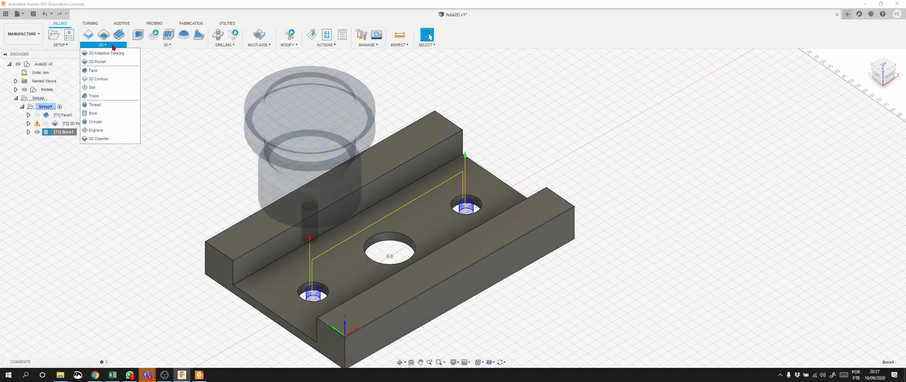
click(114, 114)
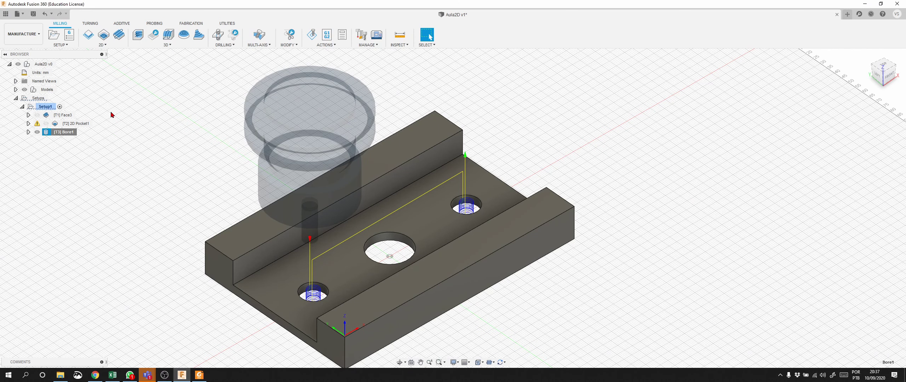
click(408, 247)
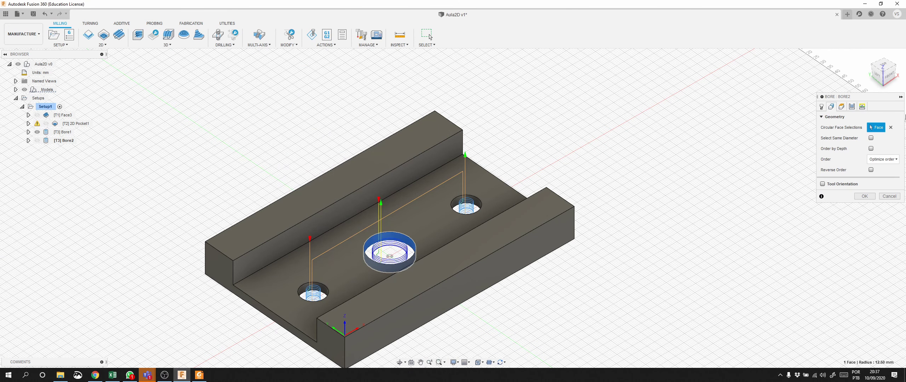
click(841, 106)
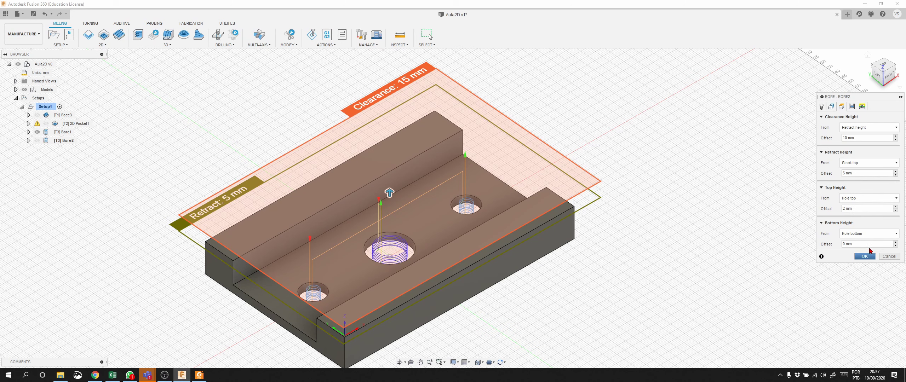
click(852, 106)
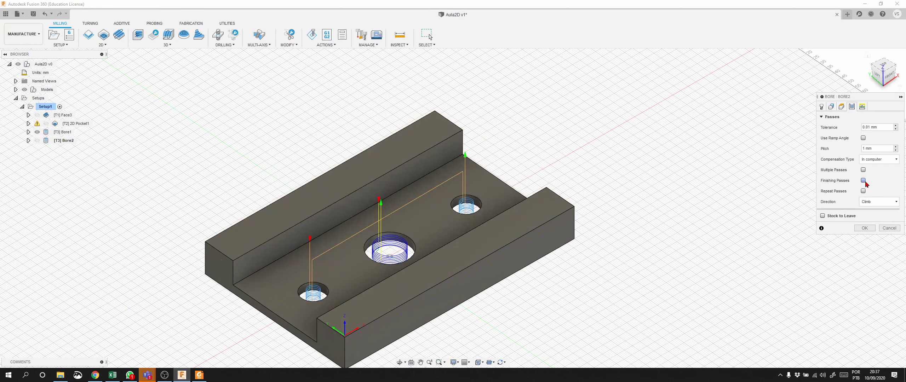
click(864, 170)
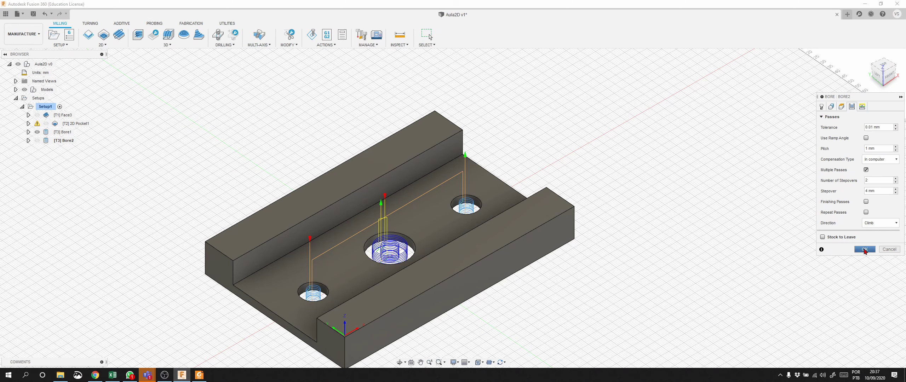
click(864, 249)
click(865, 250)
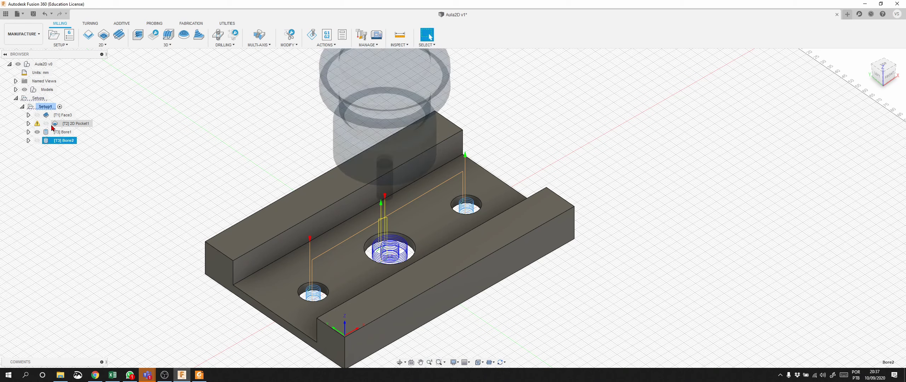
Simulate all operations of Setup1, playing both bore operations from the start of the first, and close the simulation.
click(45, 106)
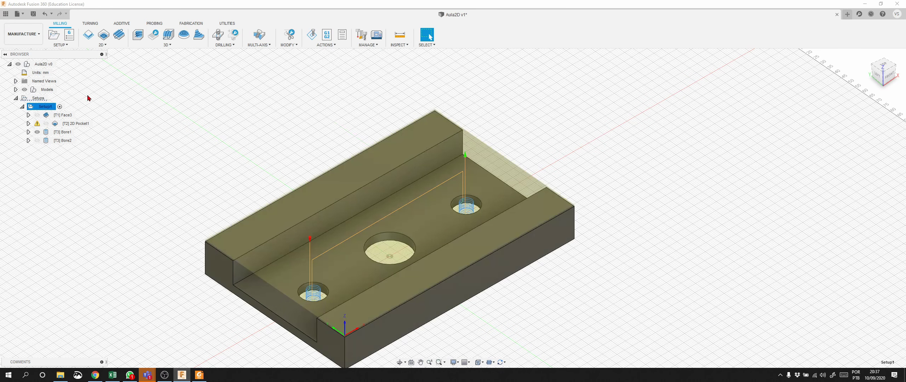
click(312, 34)
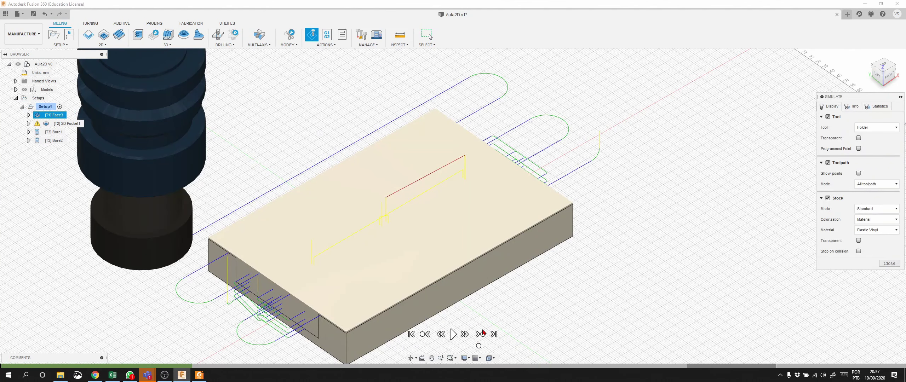
click(481, 335)
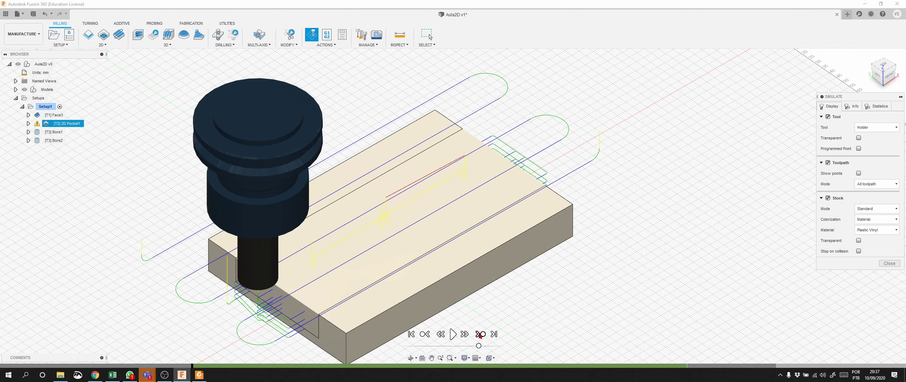
click(481, 335)
click(480, 335)
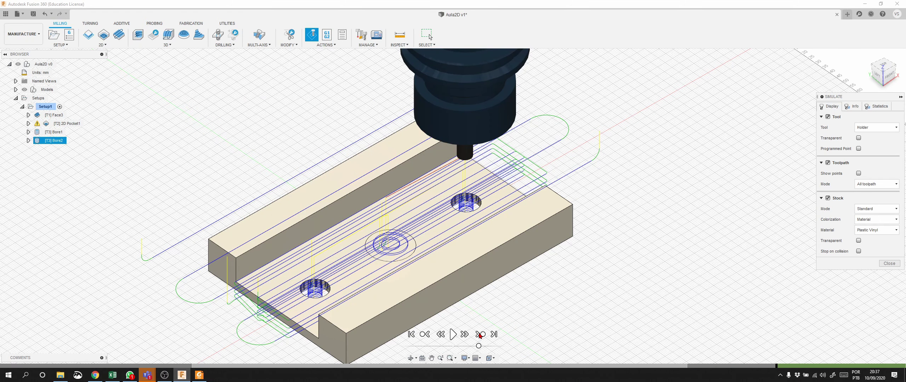
click(428, 335)
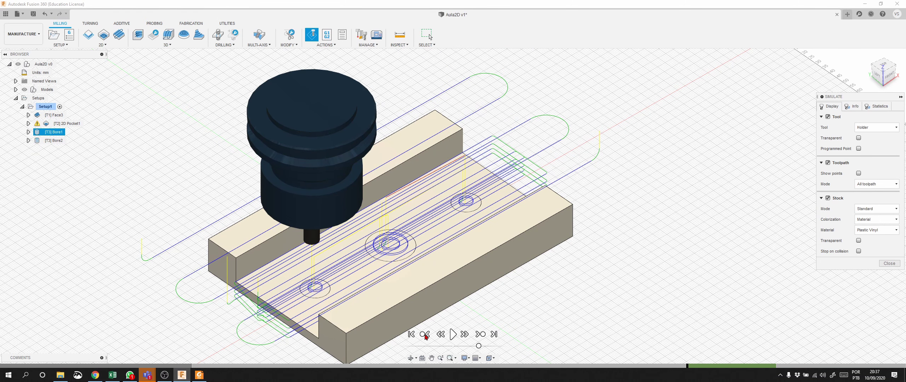
click(454, 336)
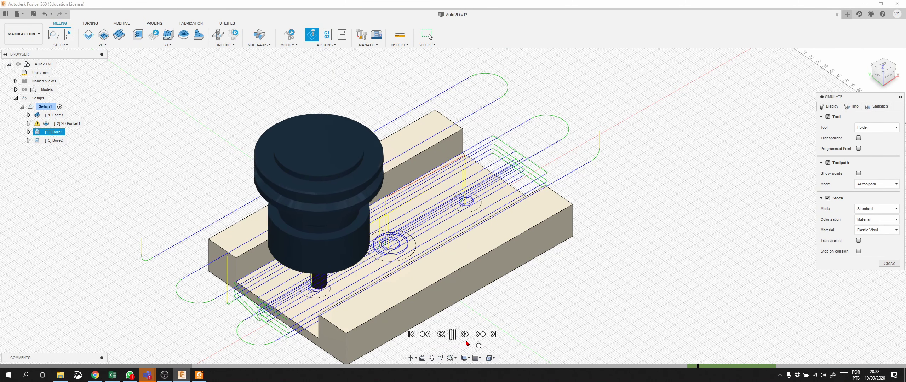
scroll(410, 255, up, 5)
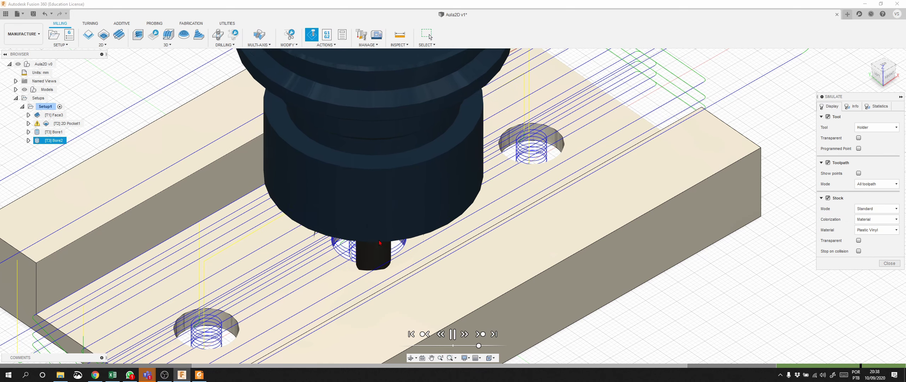
click(889, 263)
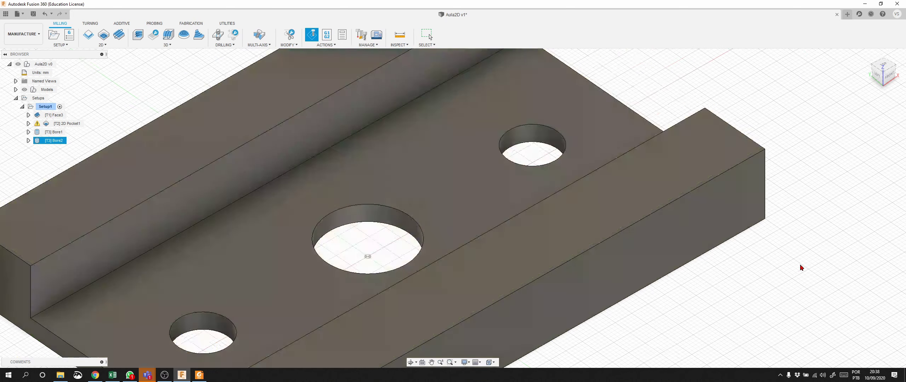
Edit the central hole's Bore operation to use 3 stepovers.
click(66, 141)
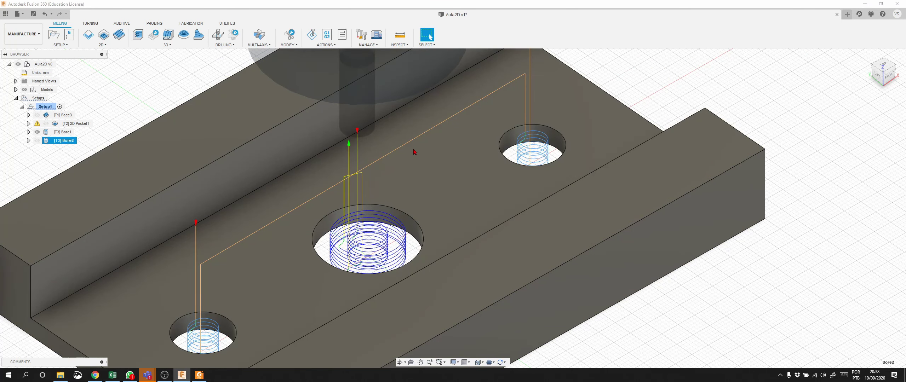
right_click(63, 141)
click(70, 148)
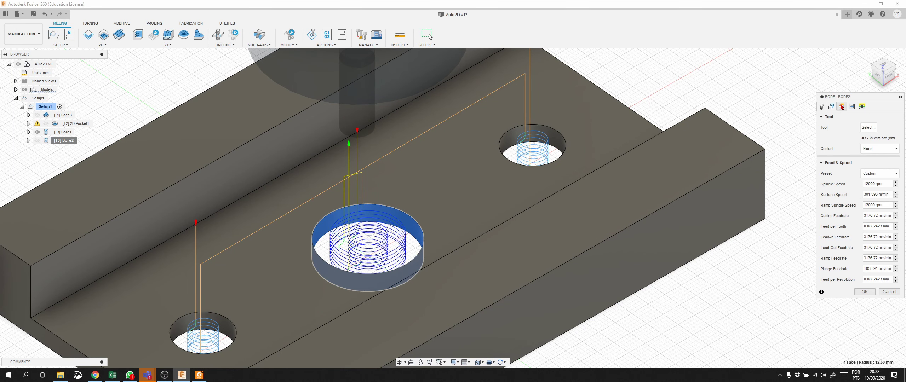
click(842, 107)
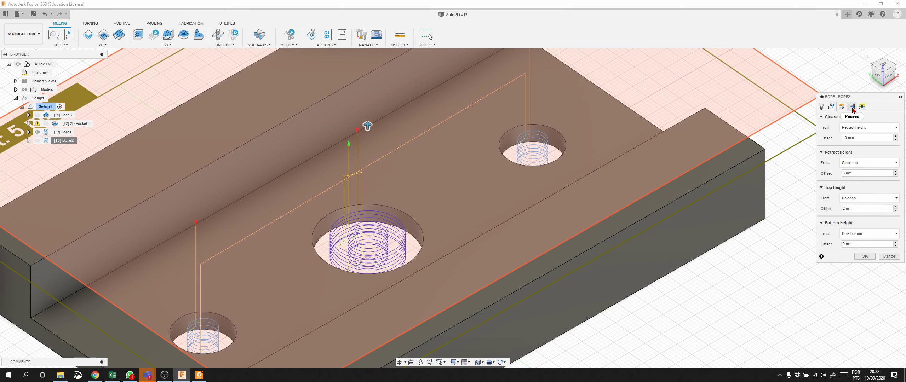
click(852, 107)
click(896, 179)
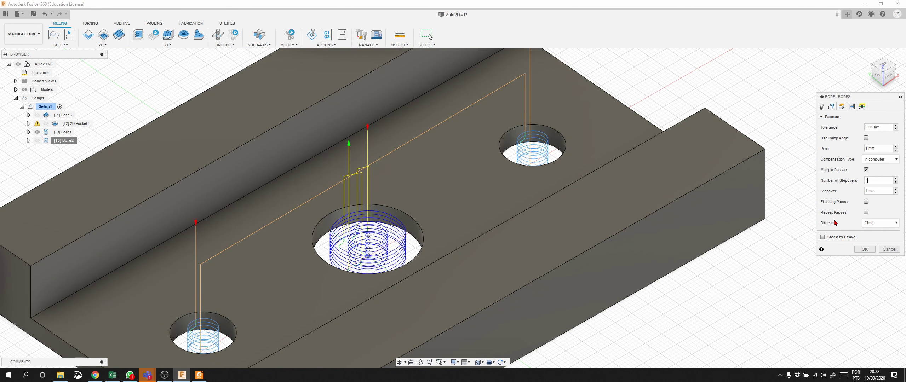
click(864, 249)
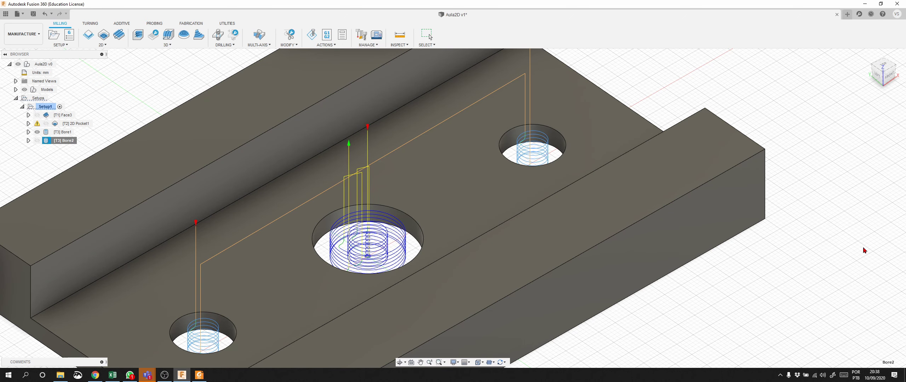
Simulate the central hole's Bore operation on its own, skip to its end and back to its start, and close the simulation.
click(311, 34)
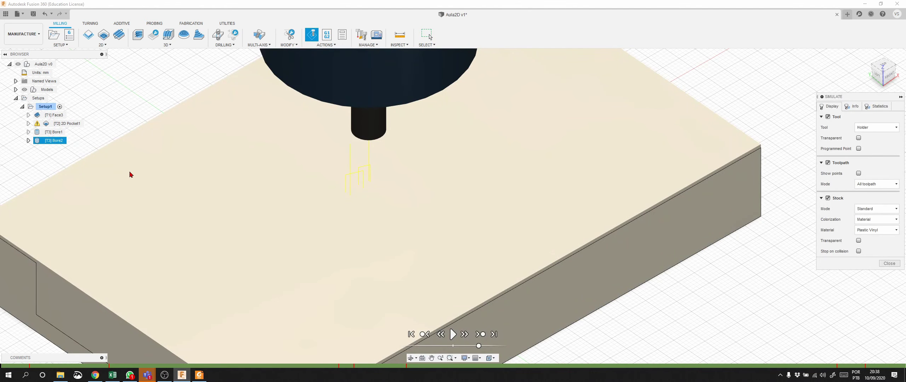
click(476, 336)
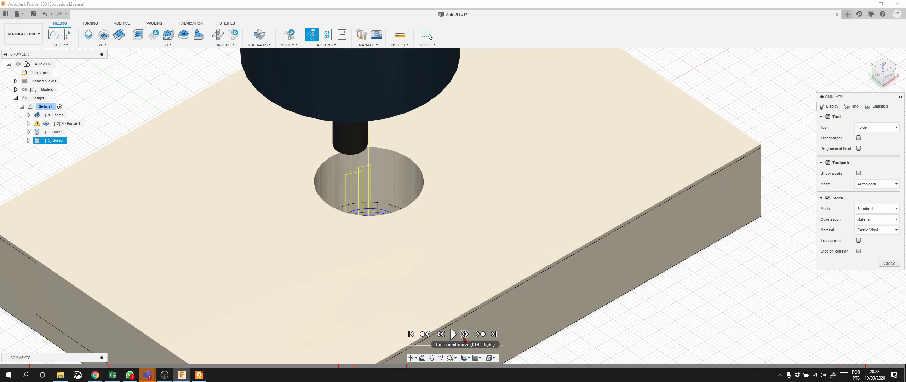
click(426, 336)
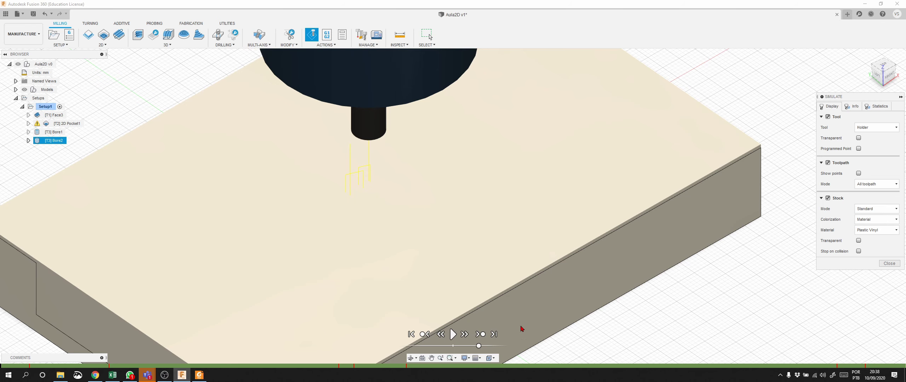
click(889, 264)
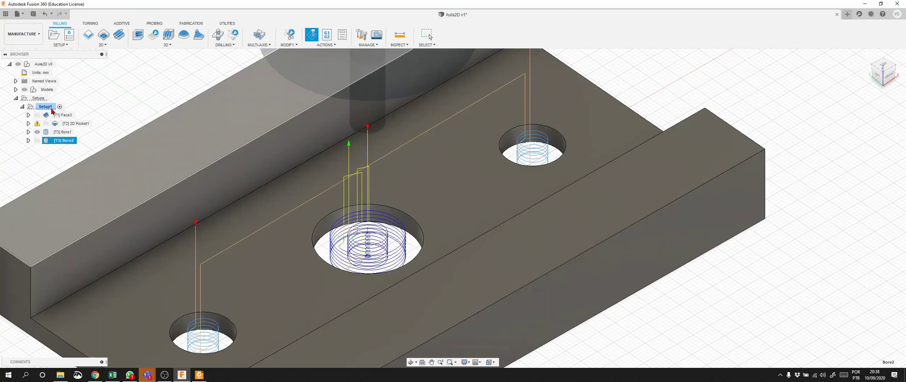
Simulate all of Setup1, skip ahead to the central hole's Bore operation, play it, return to its start and close the simulation.
click(50, 108)
click(312, 35)
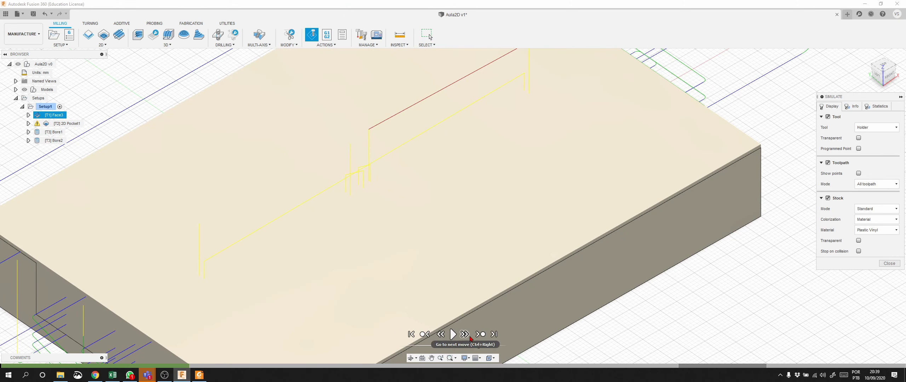
click(481, 334)
click(481, 335)
click(481, 335)
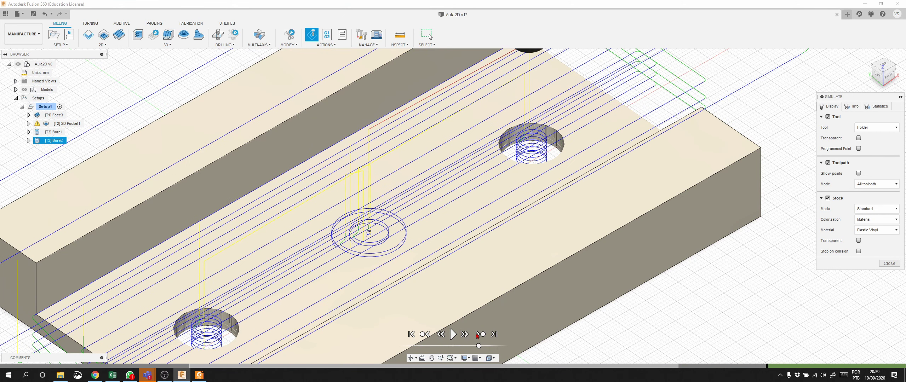
click(453, 335)
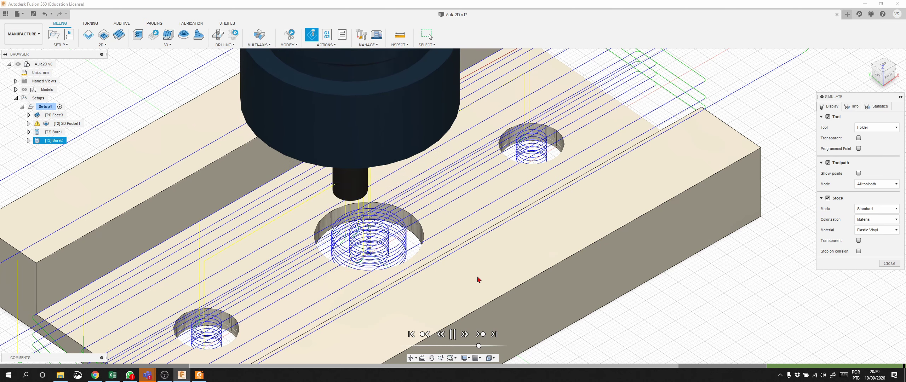
scroll(500, 244, down, 5)
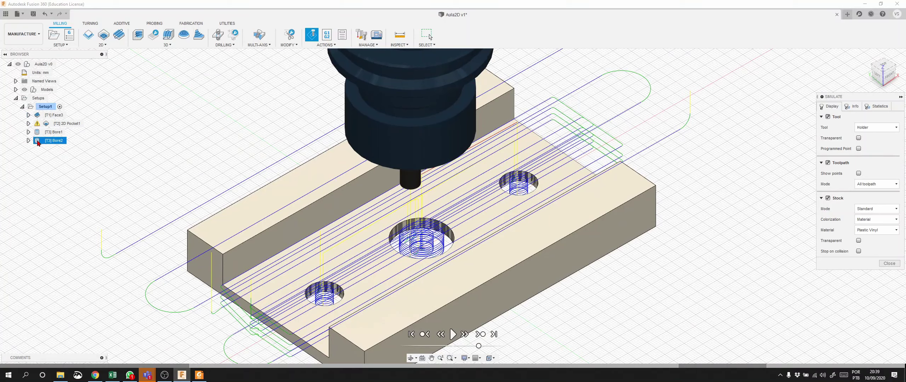
click(38, 142)
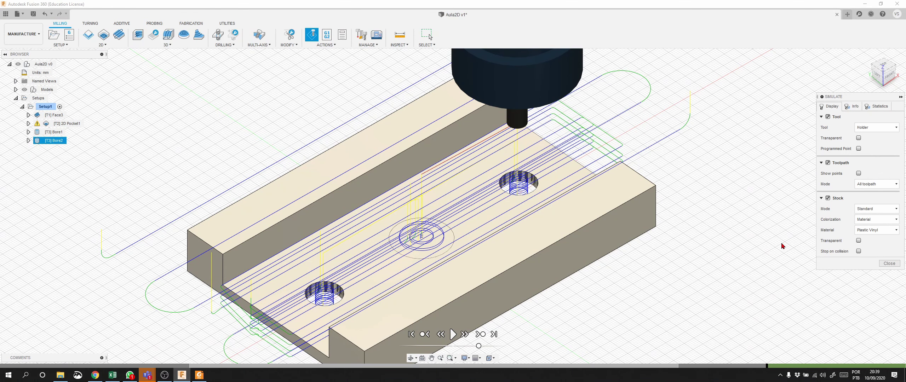
click(889, 263)
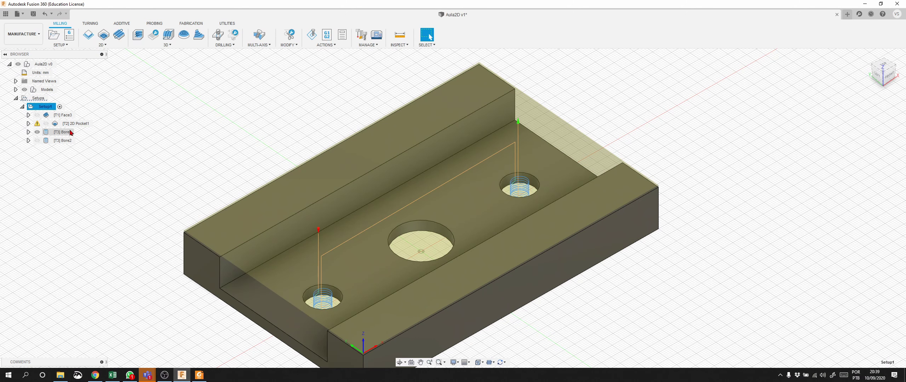
Open the 2D Pocket operation for editing and review its tool, geometry, heights and passes settings.
click(79, 124)
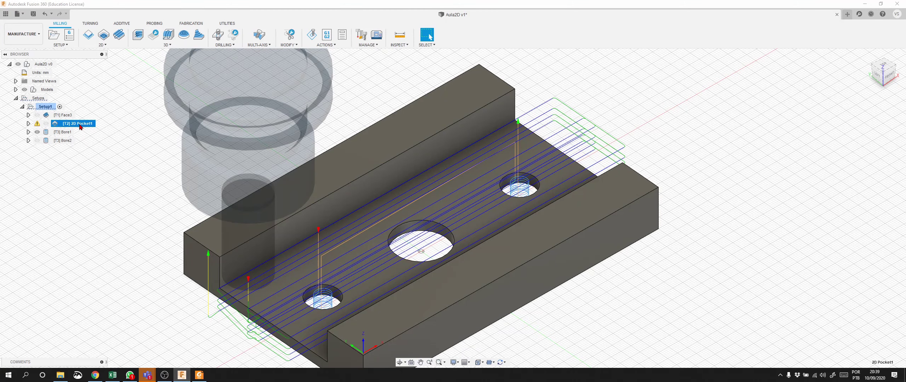
right_click(81, 127)
click(93, 132)
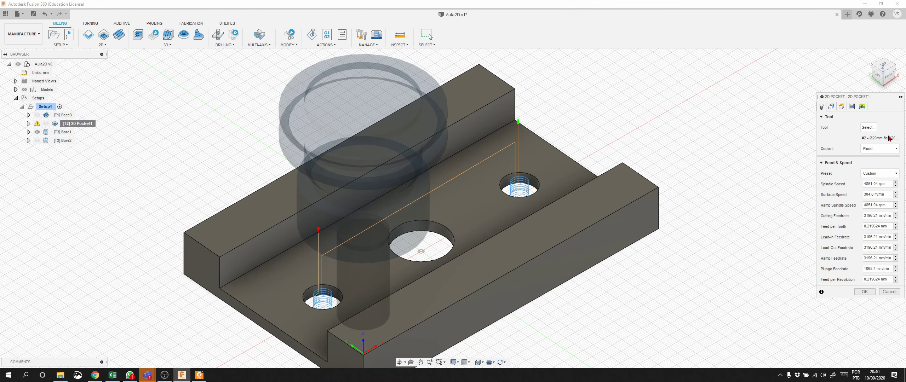
click(832, 107)
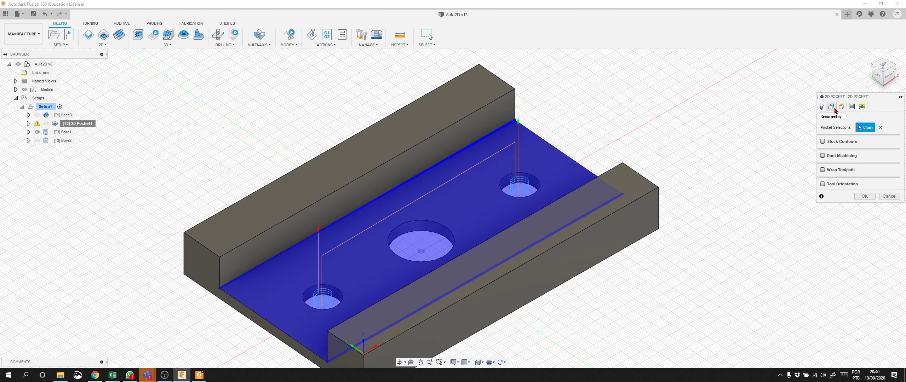
click(842, 107)
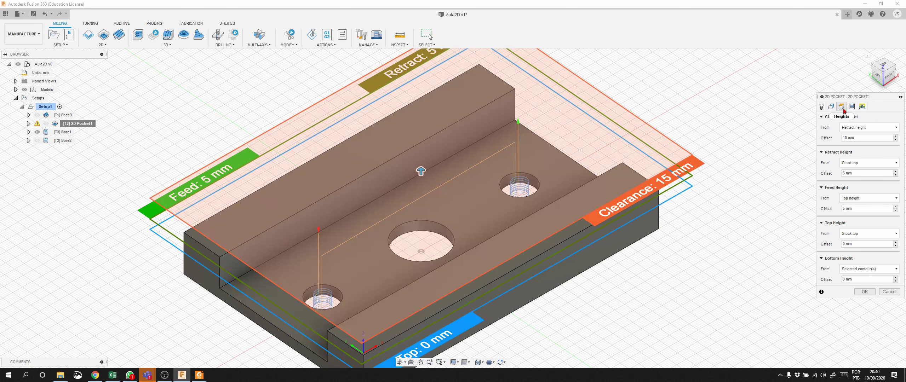
click(852, 107)
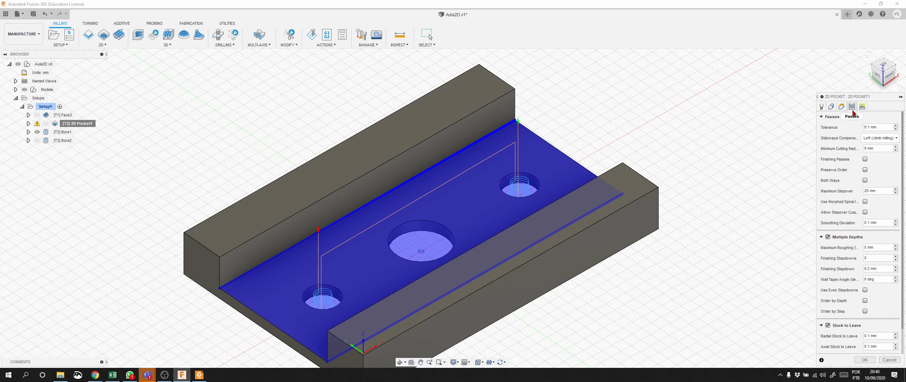
click(831, 107)
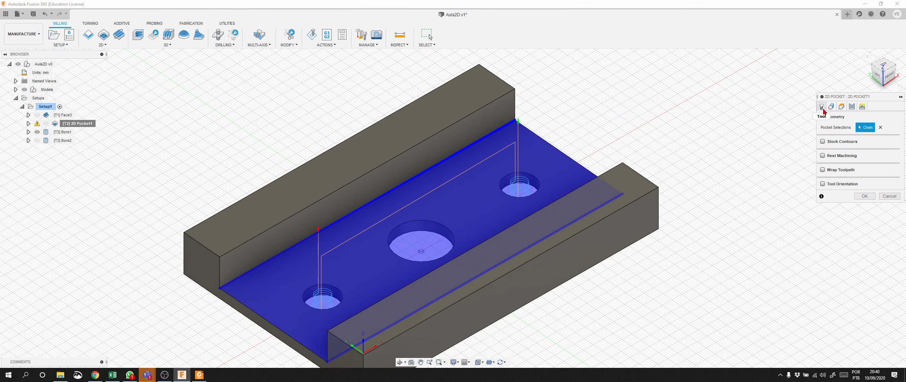
click(822, 107)
click(842, 107)
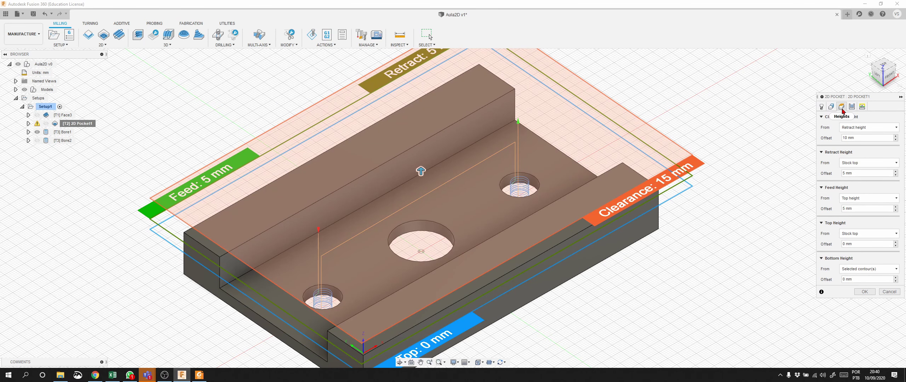
Examine all the passes settings of the 2D Pocket operation, including multiple depths and stock to leave, and its linking settings.
click(852, 106)
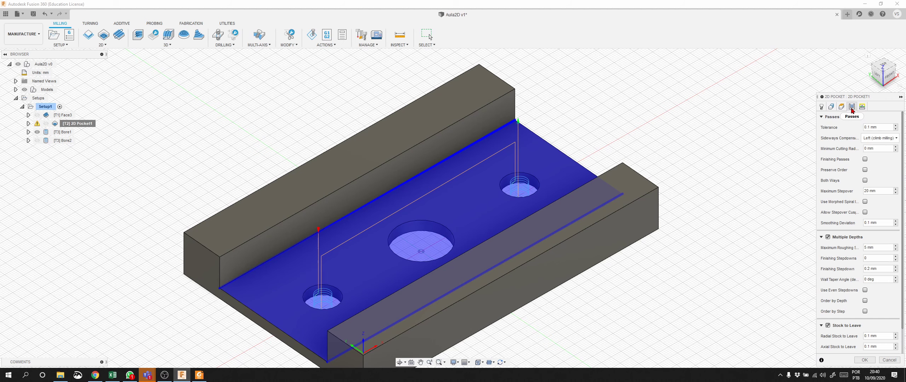
click(123, 46)
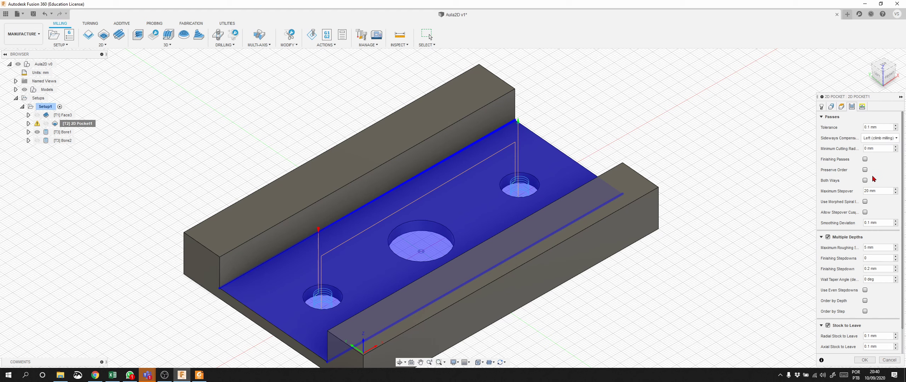
scroll(873, 179, down, 2)
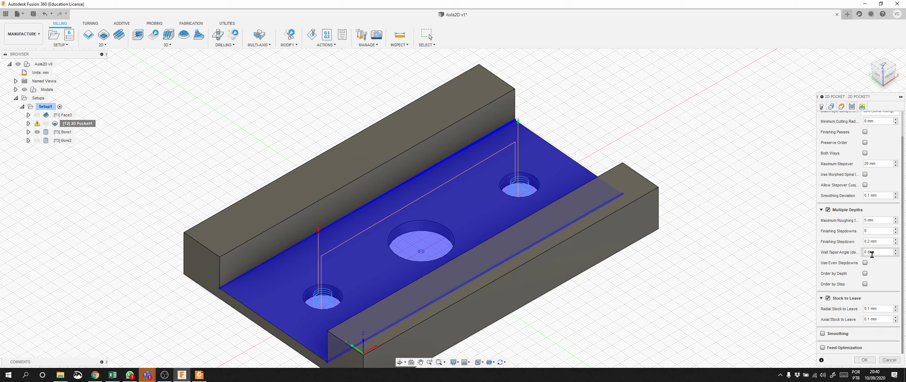
scroll(870, 273, up, 2)
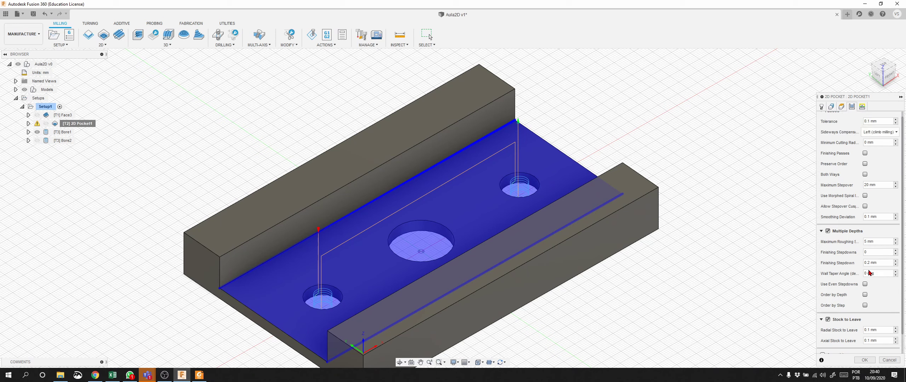
scroll(868, 271, up, 1)
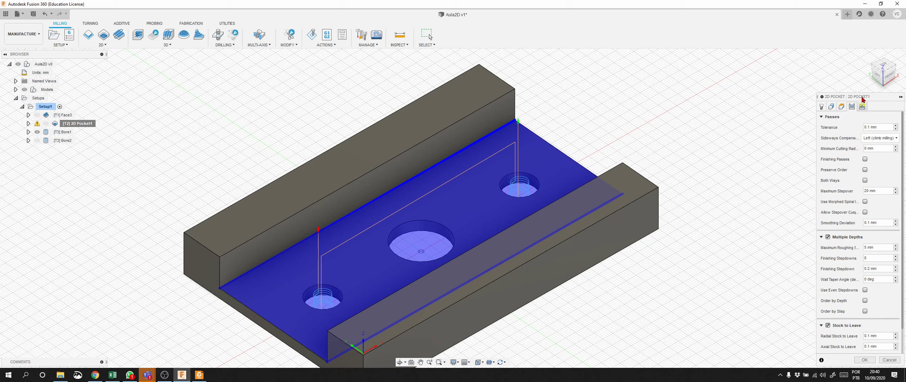
click(862, 107)
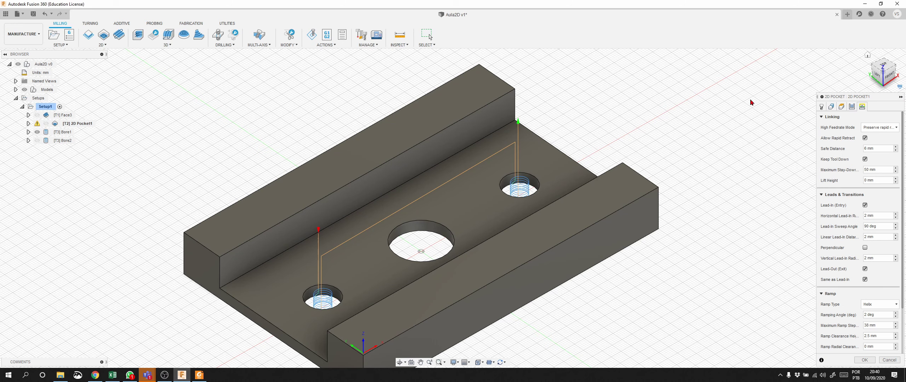
Start post-processing Setup1 and filter the post configurations to Milling.
click(333, 46)
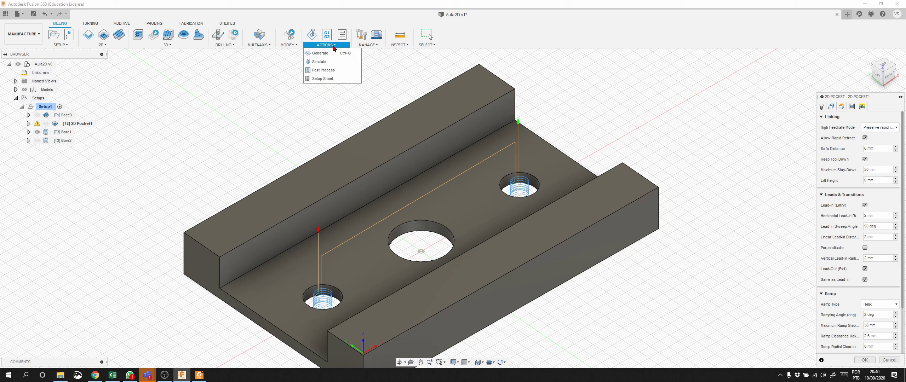
click(333, 73)
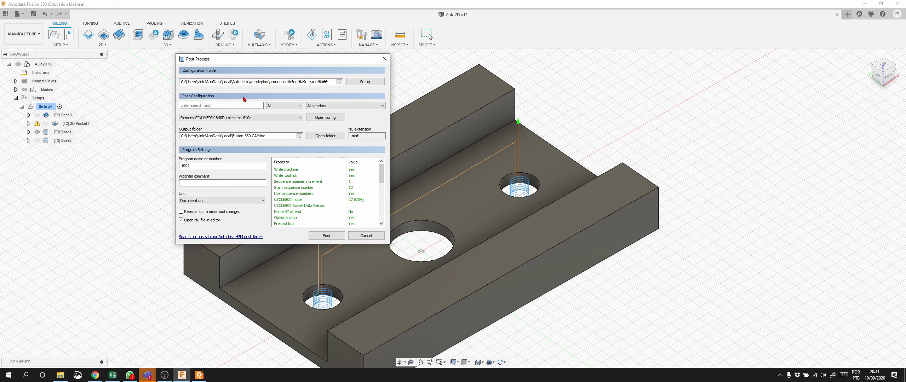
click(300, 106)
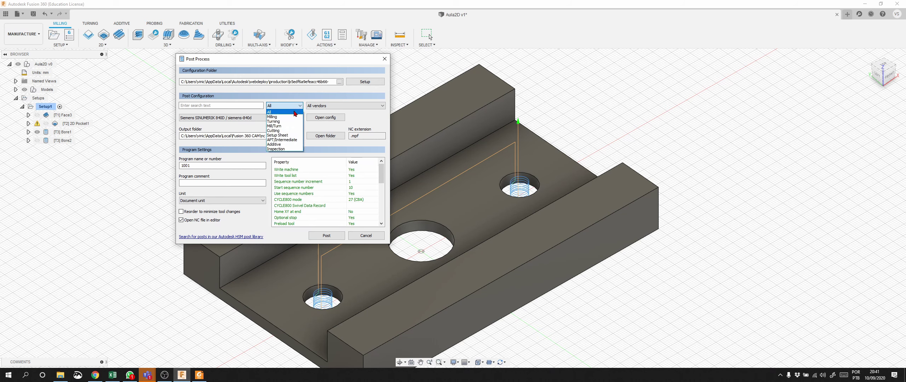
click(289, 118)
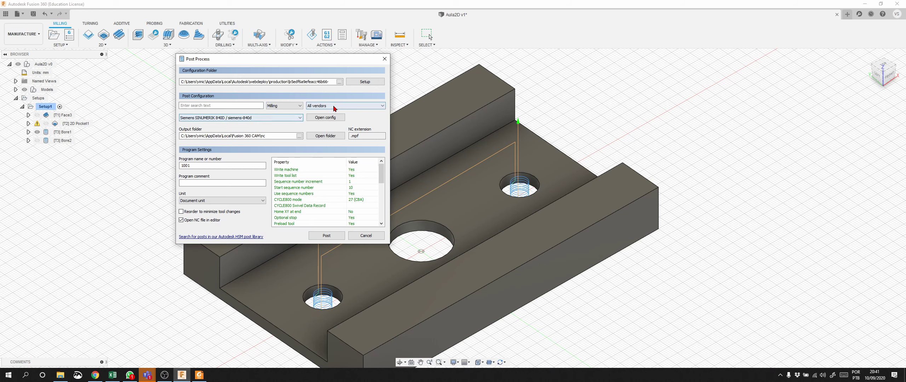
Restrict the post vendors to Siemens and choose the Siemens SINUMERIK 840D post configuration.
click(354, 105)
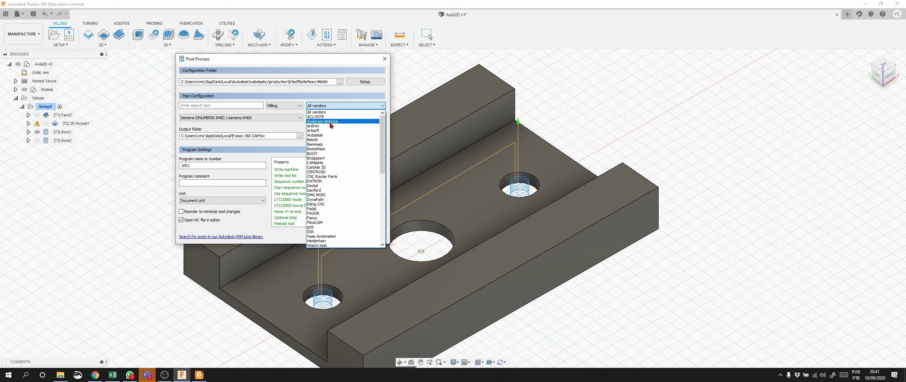
key(s)
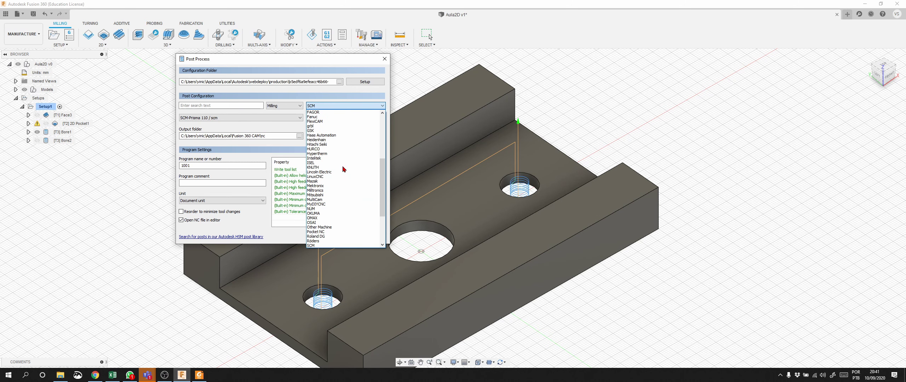
scroll(333, 215, down, 3)
scroll(333, 215, down, 1)
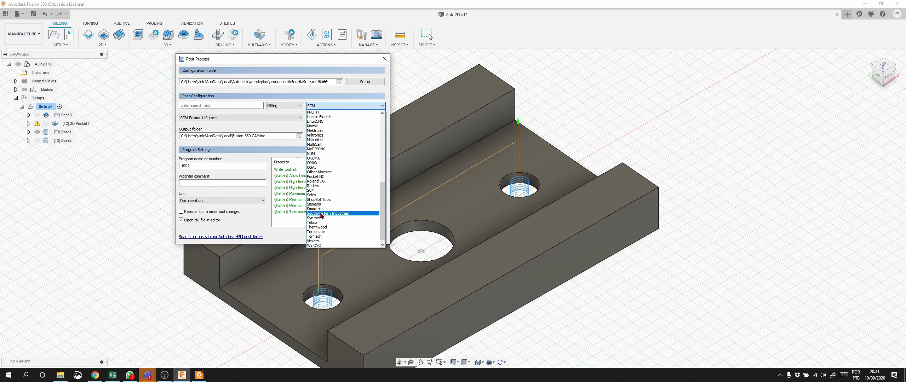
click(319, 209)
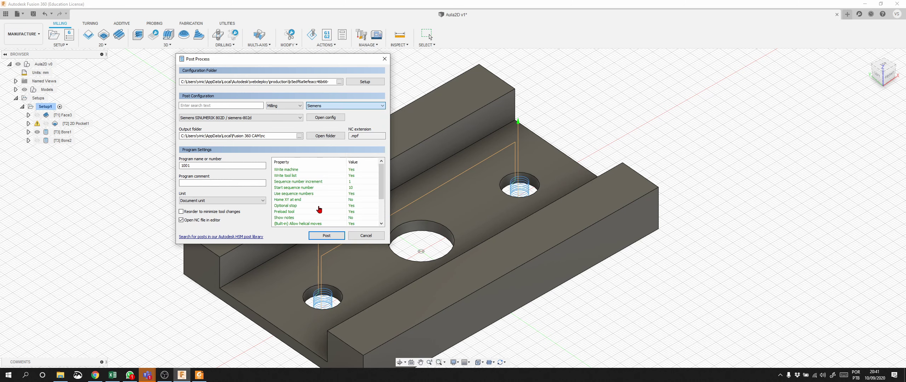
click(300, 117)
click(286, 129)
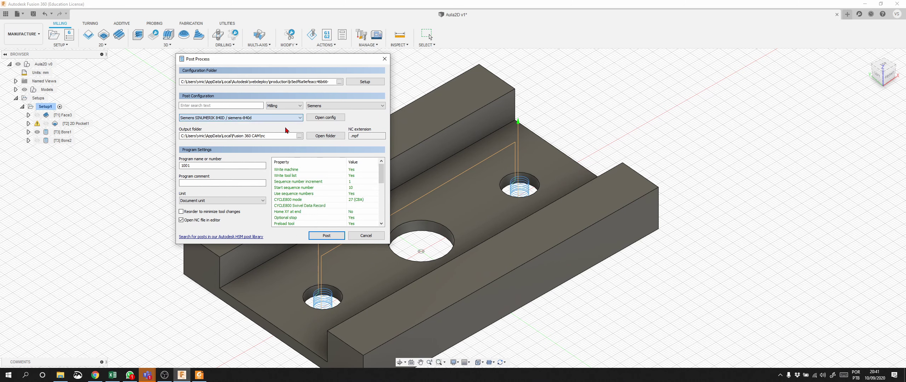
Name the program teste, decline creating the default output folder, and set the desktop (Área de Trabalho) as output folder.
drag(206, 166, 154, 161)
text(teste)
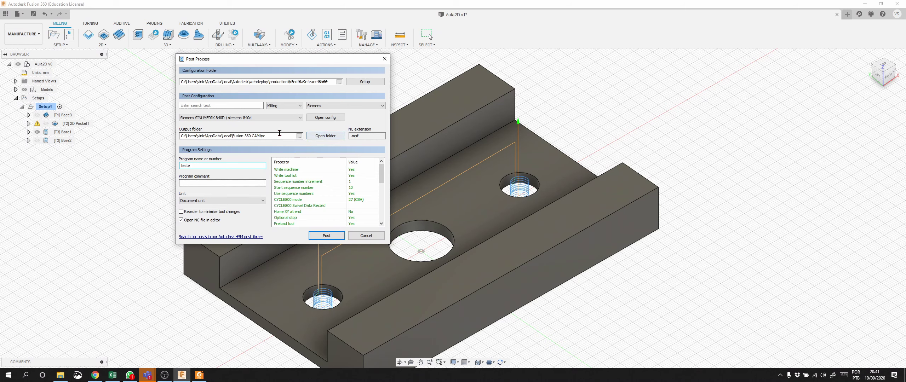
click(320, 137)
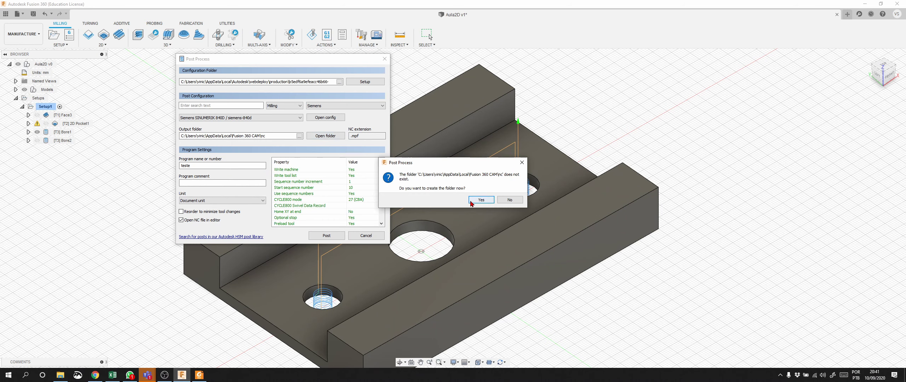
click(510, 200)
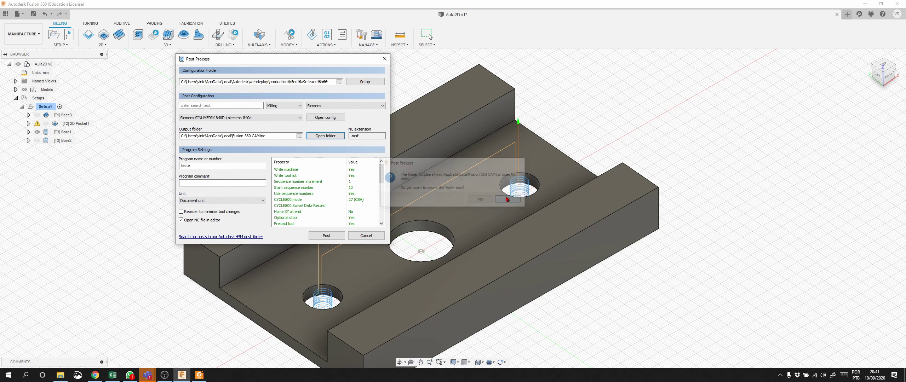
click(299, 136)
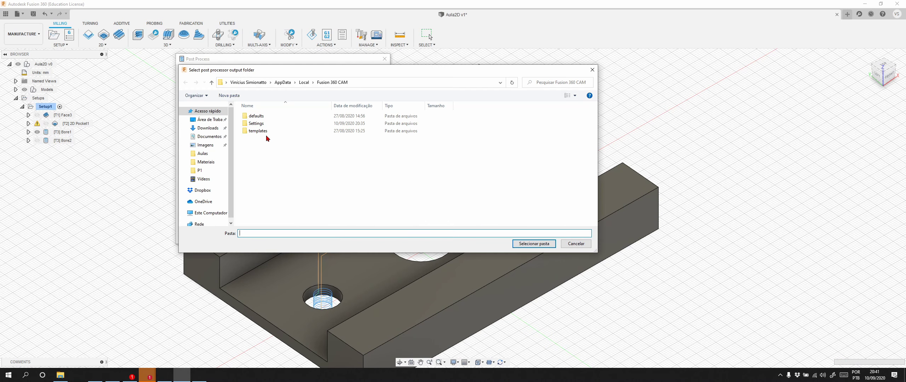
click(211, 121)
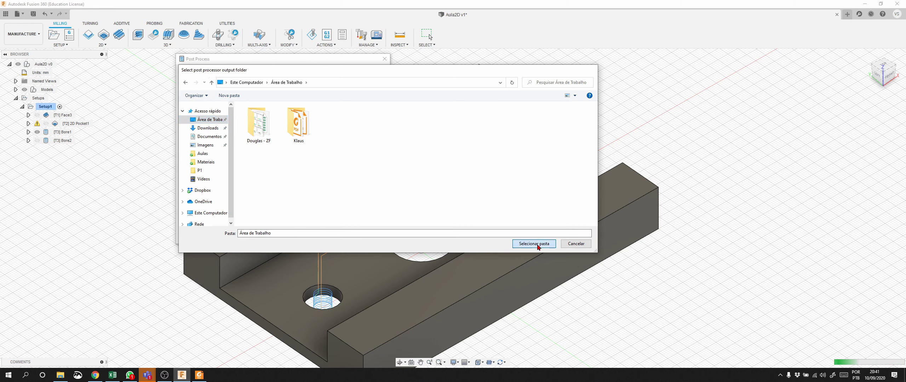
click(524, 244)
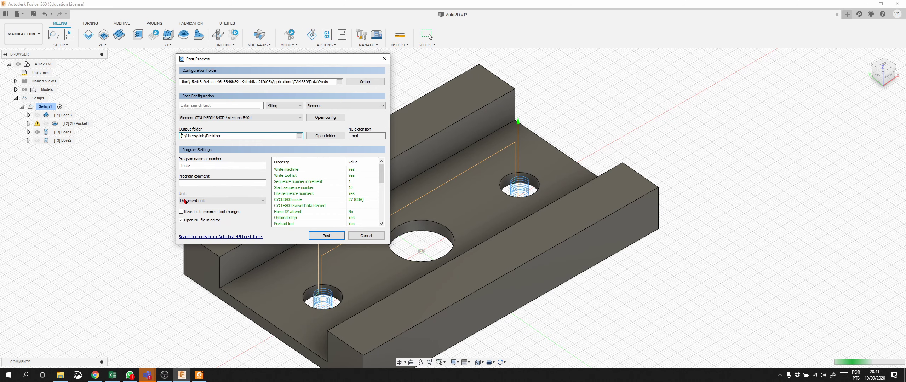
Post the program and save the NC file as teste on the desktop.
click(319, 236)
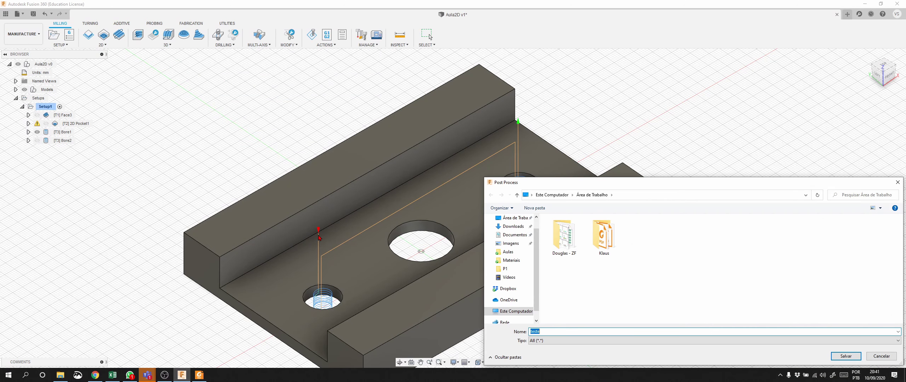
drag(666, 185, 431, 35)
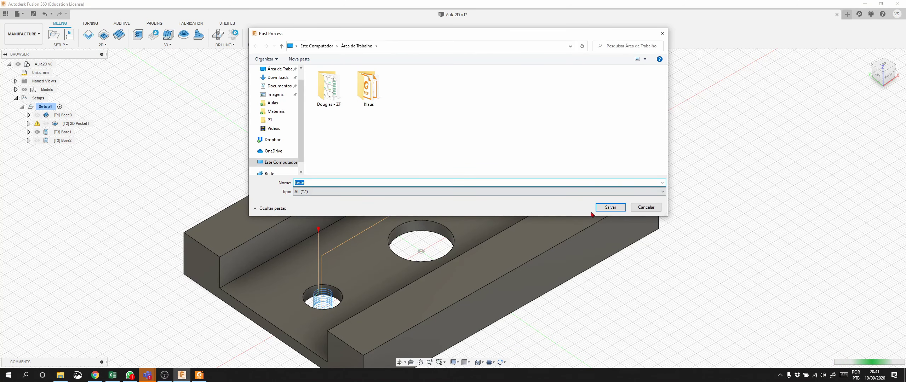
click(607, 201)
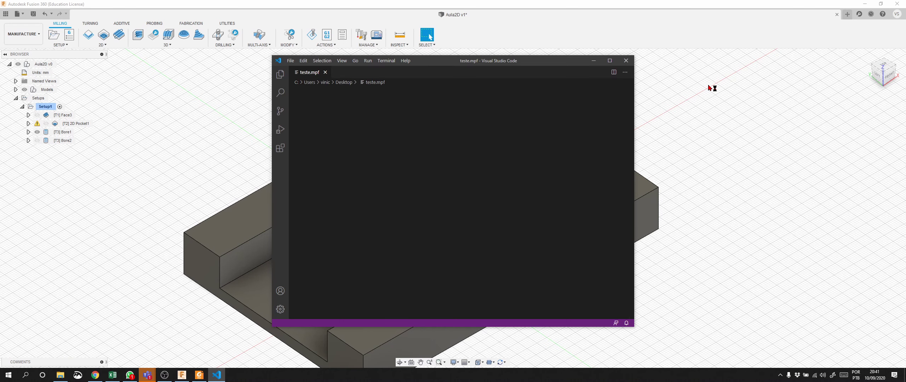
Examine the code blocks of teste.mpf from the facing and pocket operations into Bore1, including one line's X, Y and Z coordinates.
scroll(456, 163, down, 20)
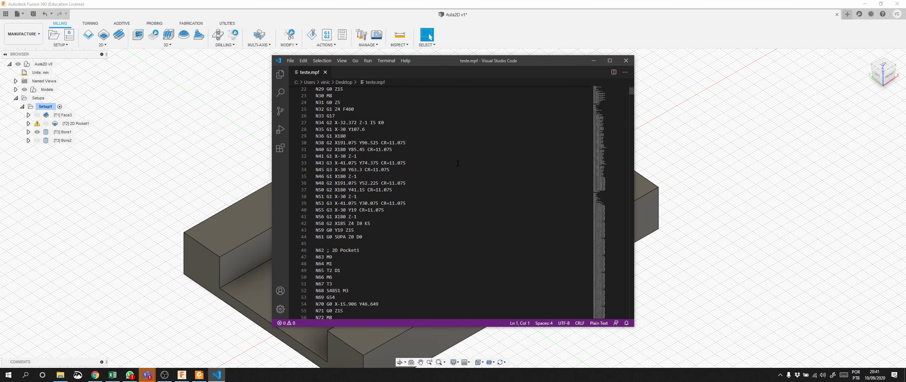
scroll(462, 150, down, 20)
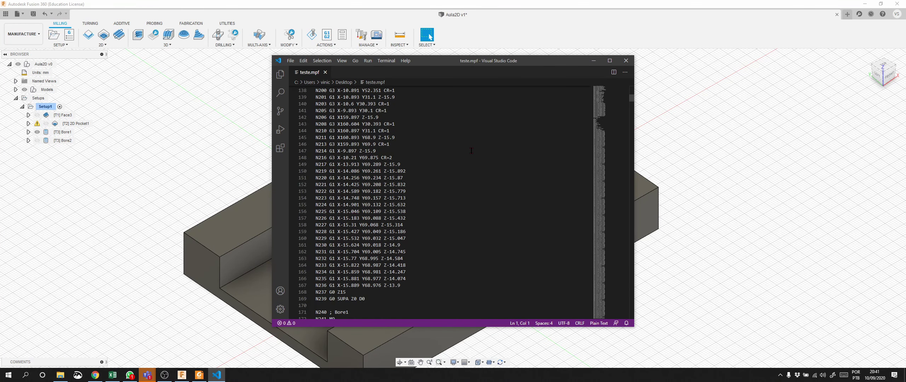
scroll(425, 172, down, 1)
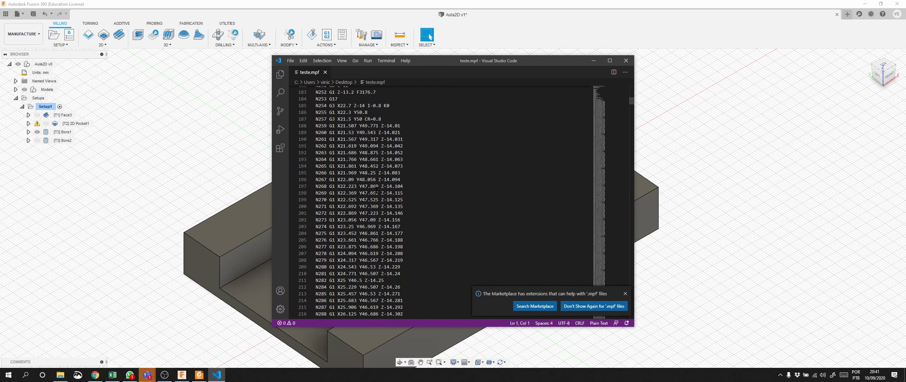
scroll(376, 191, down, 13)
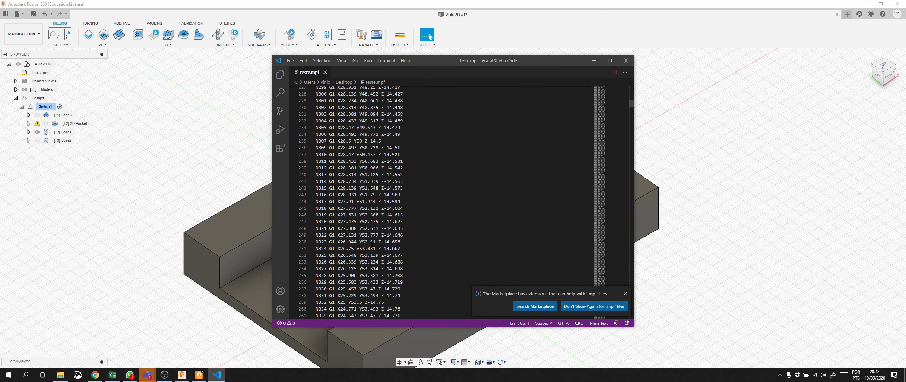
scroll(525, 244, down, 9)
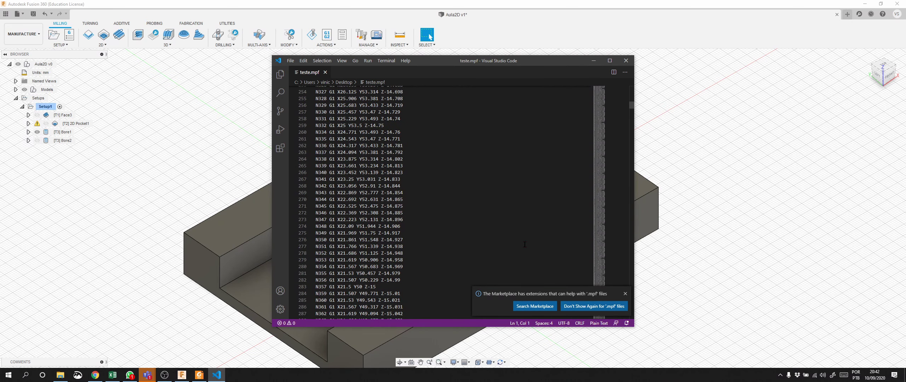
click(626, 294)
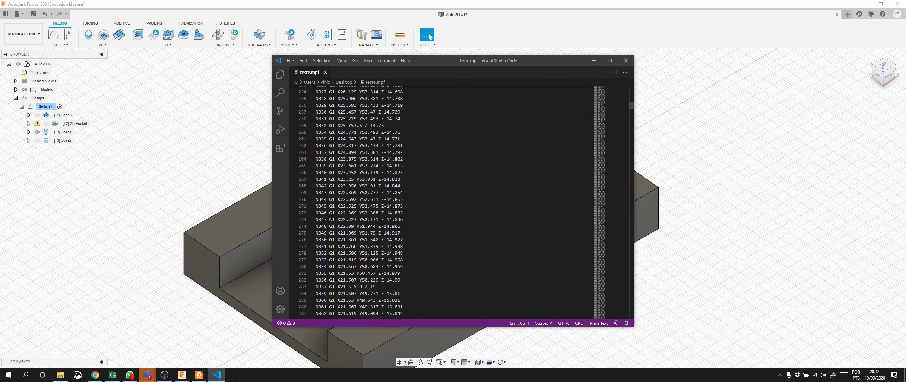
scroll(331, 217, down, 10)
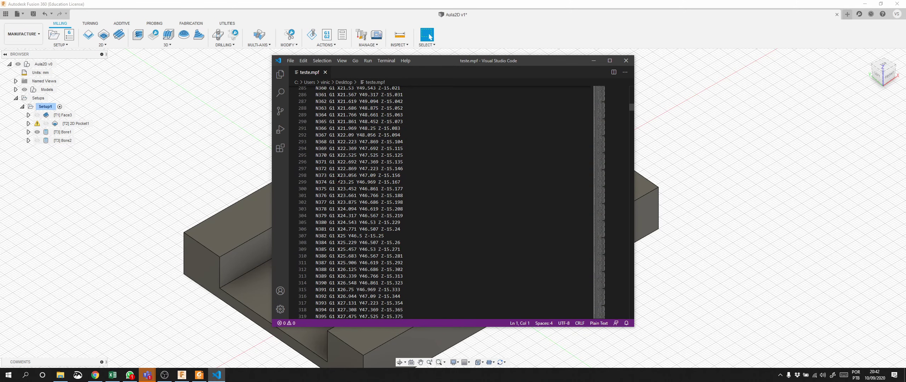
drag(338, 182, 414, 183)
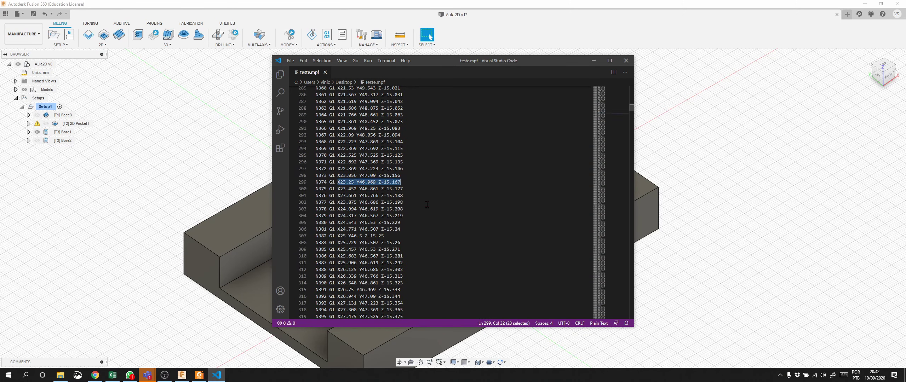
scroll(366, 178, down, 6)
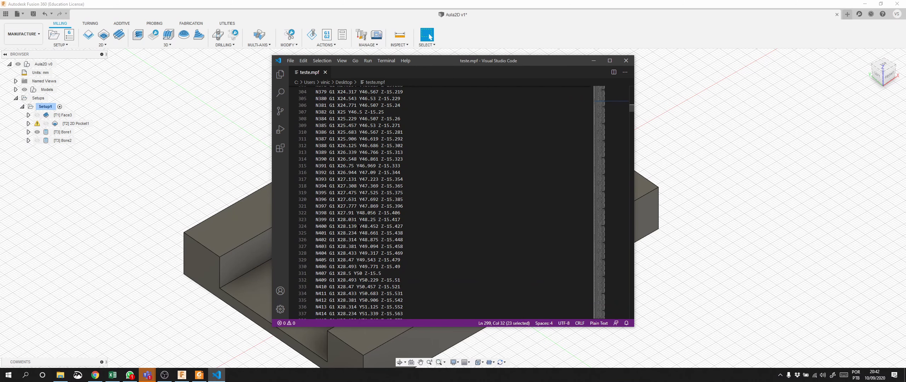
scroll(359, 228, down, 20)
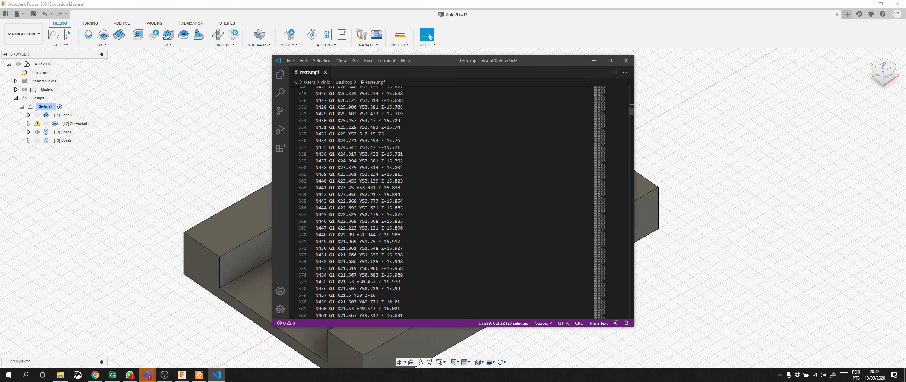
scroll(379, 197, down, 3)
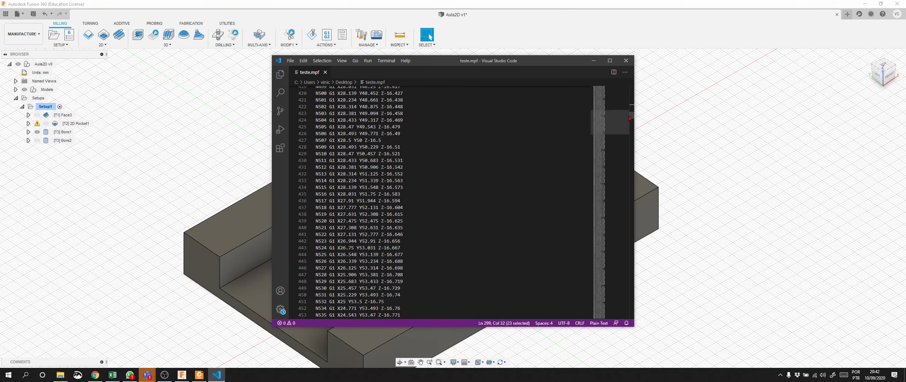
Examine the closing blocks of teste.mpf and return to the header at the beginning of the program.
drag(631, 115, 632, 317)
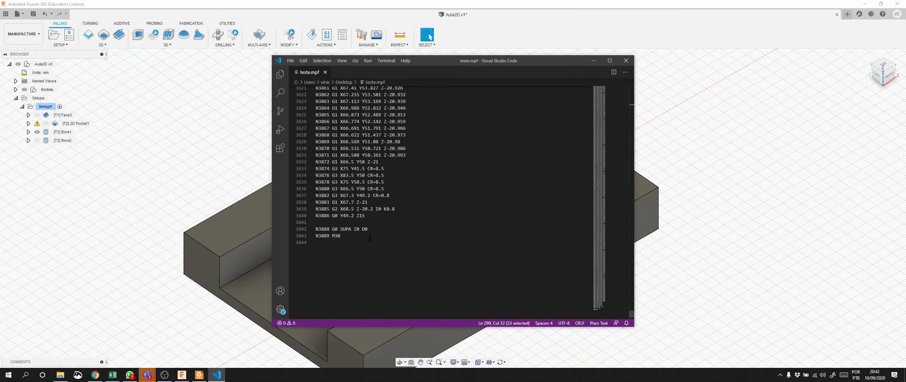
scroll(400, 244, up, 3)
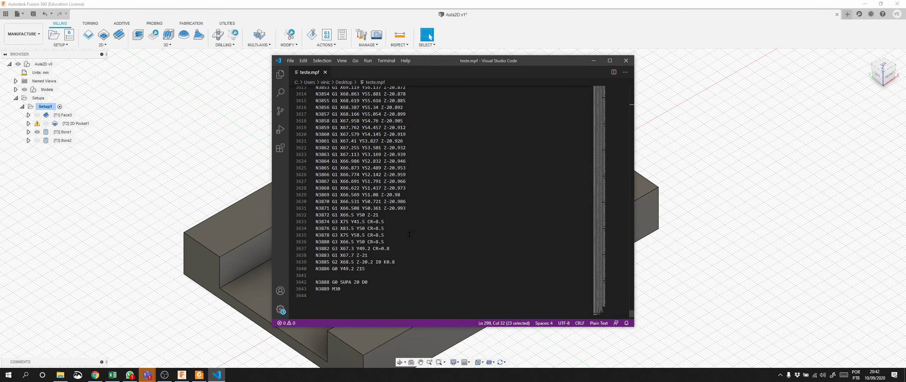
scroll(410, 235, up, 2)
scroll(410, 235, down, 4)
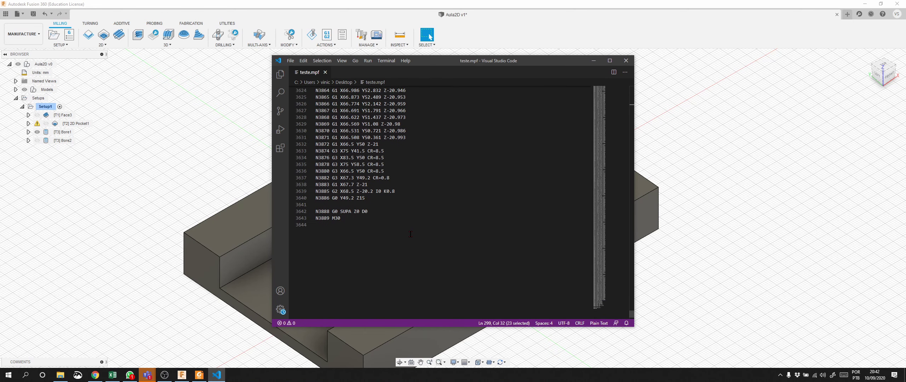
scroll(411, 234, up, 5)
scroll(411, 234, up, 20)
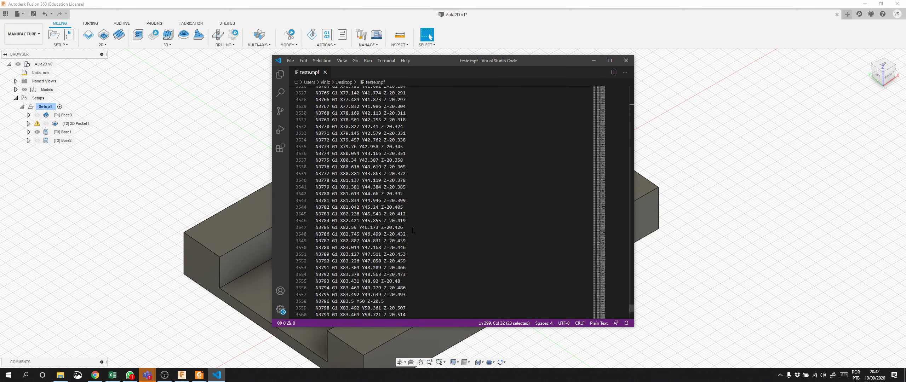
scroll(400, 216, up, 20)
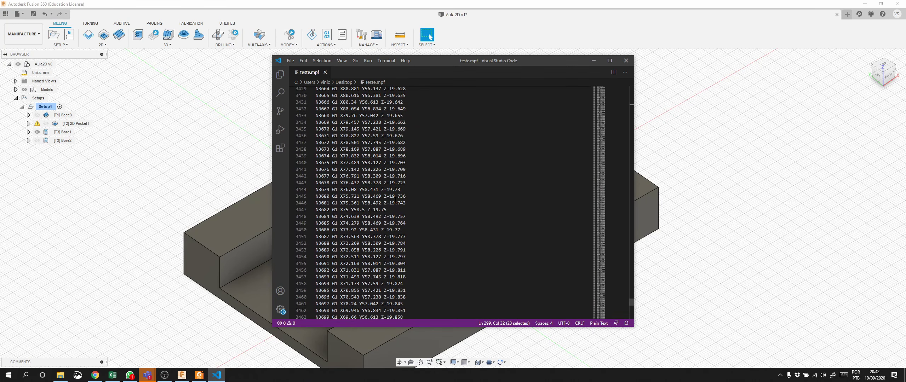
drag(622, 305, 638, 82)
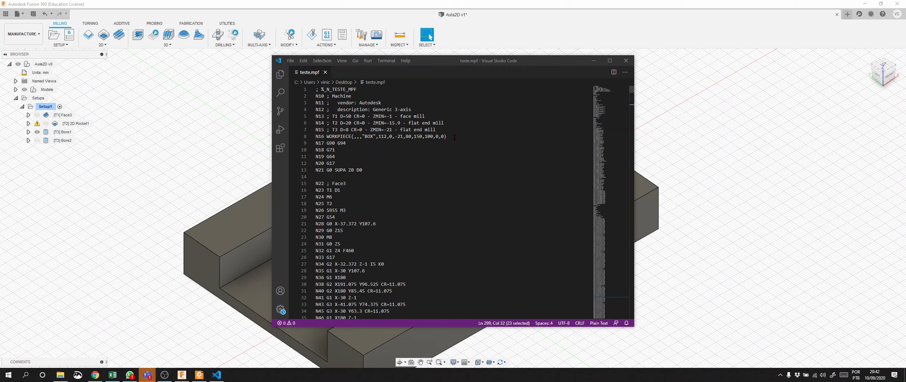
Examine the header of teste.mpf: the WORKPIECE definition, the T1 to T3 tool comments, and Face3's T1 D1 and M6 tool-change blocks.
drag(454, 137, 326, 138)
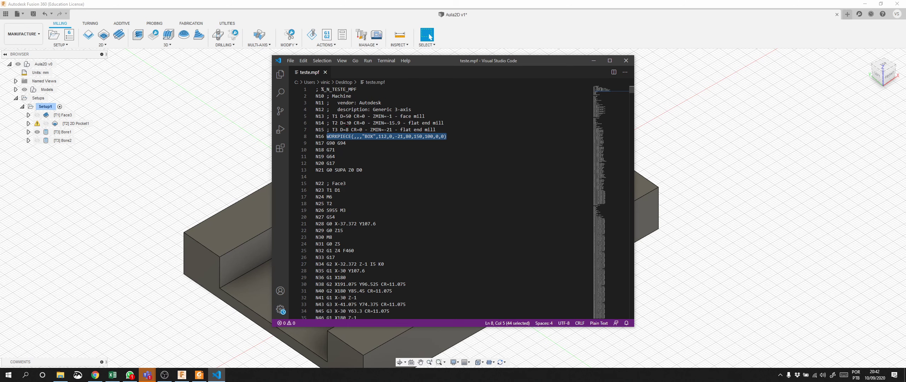
drag(333, 116, 455, 128)
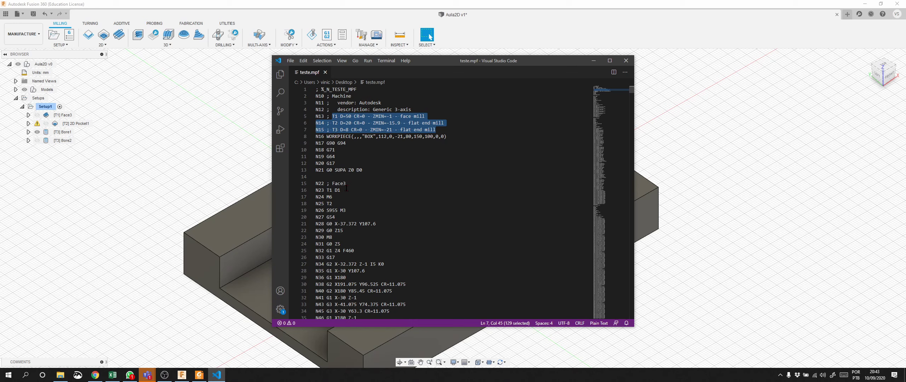
click(347, 187)
drag(333, 197, 318, 197)
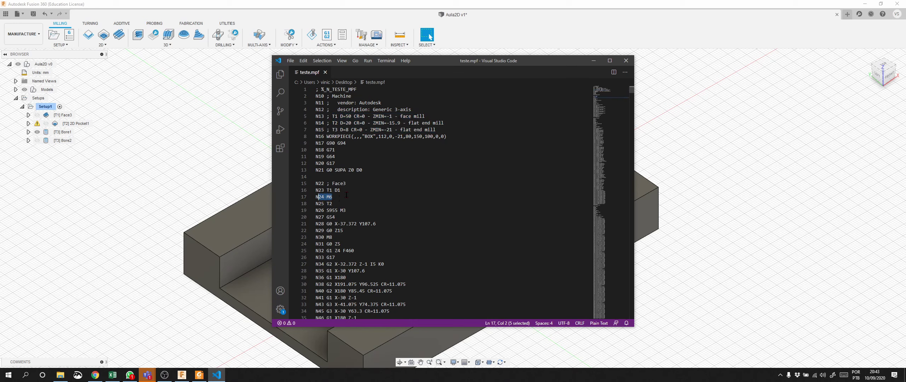
drag(345, 190, 308, 193)
mouse_move(332, 116)
mouse_down()
mouse_move(451, 124)
mouse_move(329, 116)
mouse_up()
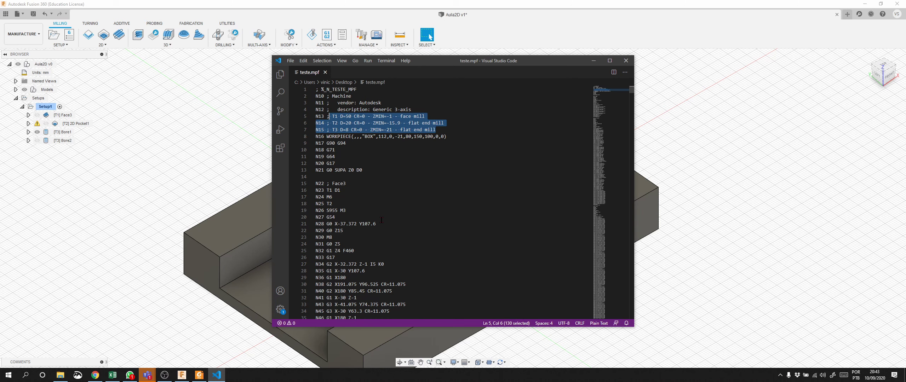
Skim the 2D pocket blocks of teste.mpf, return to the program header, and close the NC file to go back to Fusion 360.
scroll(398, 175, down, 20)
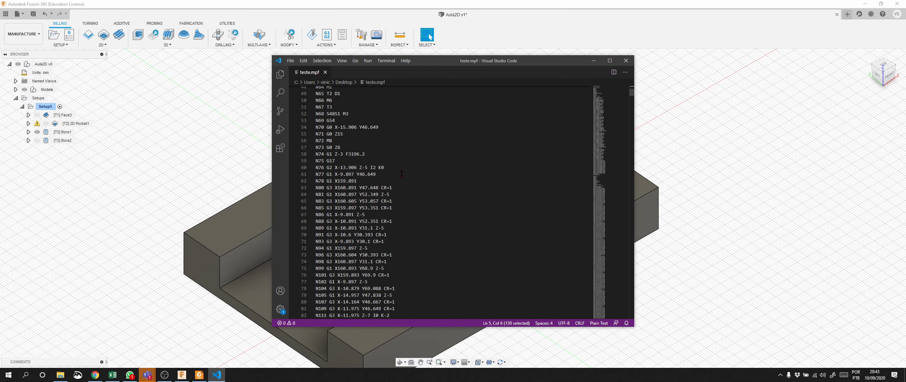
scroll(401, 173, up, 20)
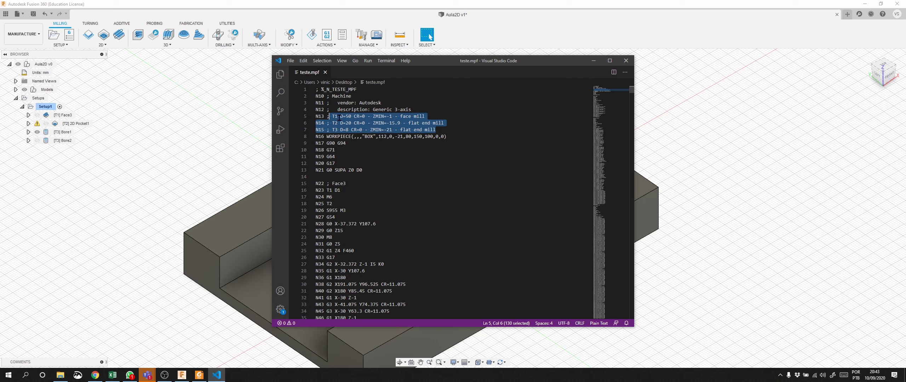
scroll(339, 118, down, 20)
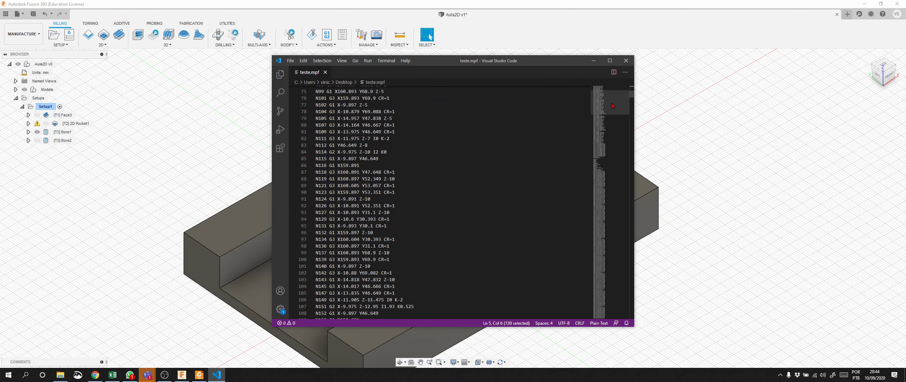
drag(613, 106, 632, 89)
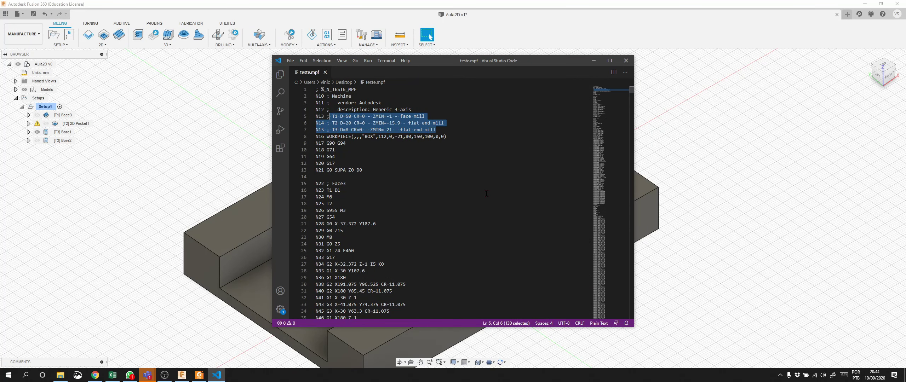
click(626, 60)
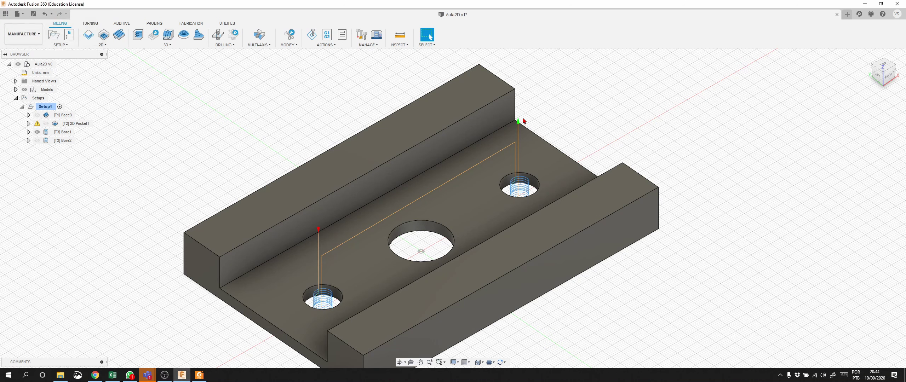
mouse_move(200, 376)
click(108, 45)
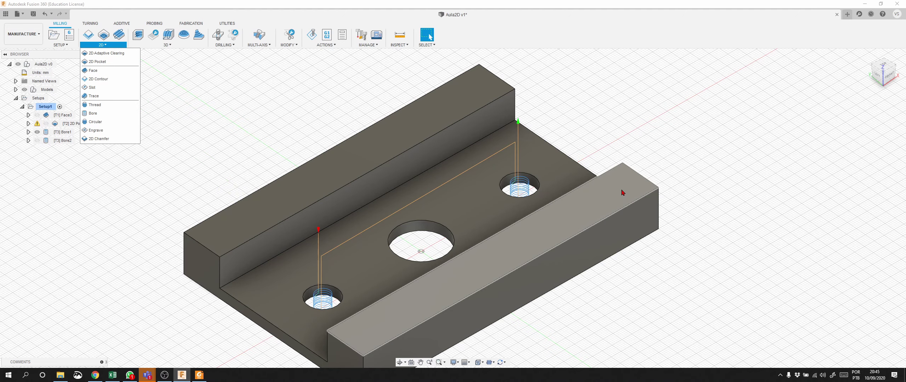
click(678, 244)
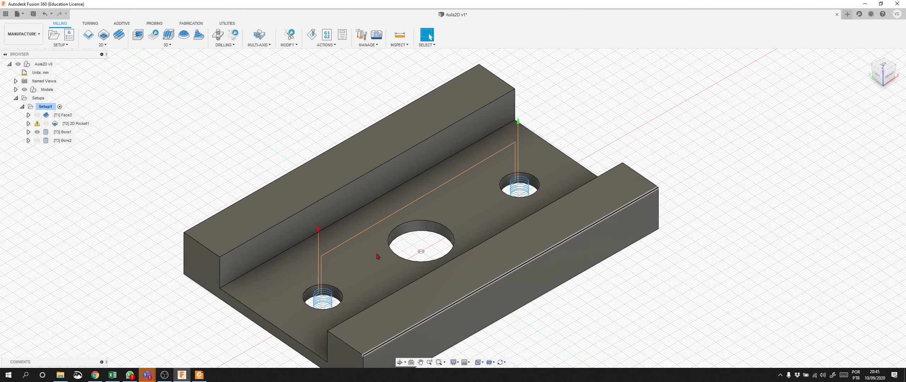